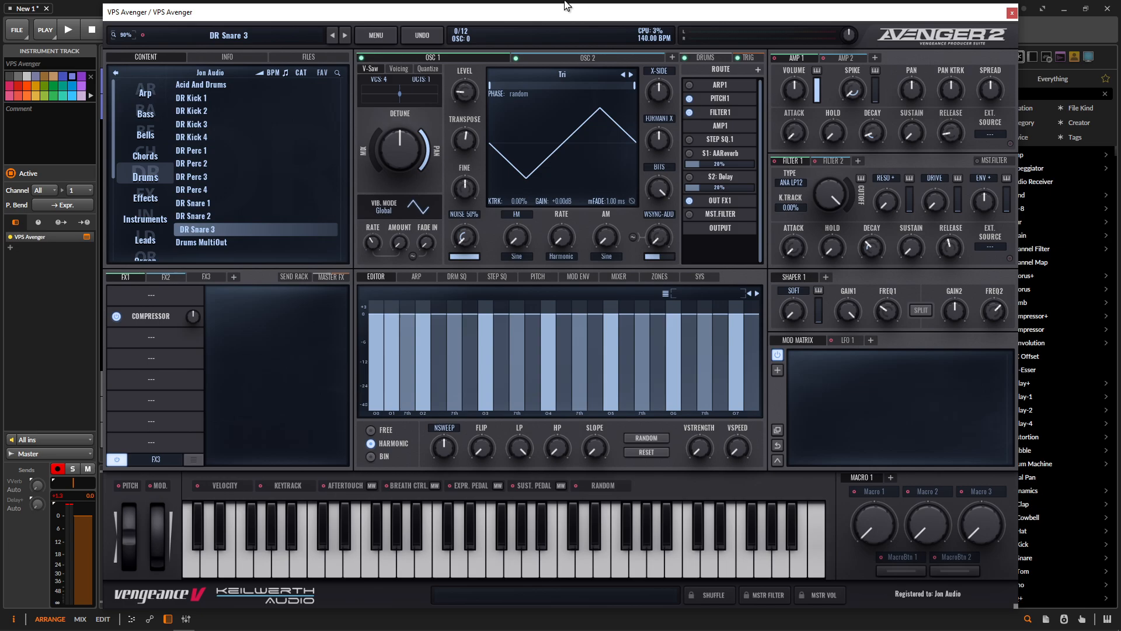
- Initialize all settings to the Init Preset and change OSC 1's waveform to Tri
{"action": "left_click", "coordinate": [382, 32]}
{"action": "left_click", "coordinate": [378, 93]}
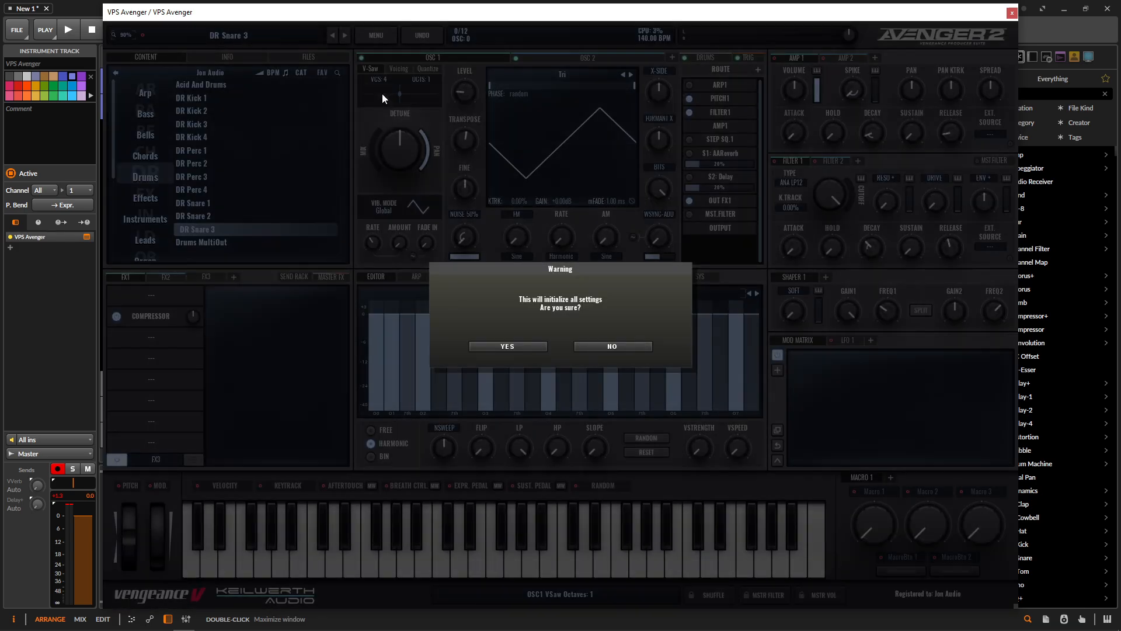
{"action": "left_click", "coordinate": [532, 347]}
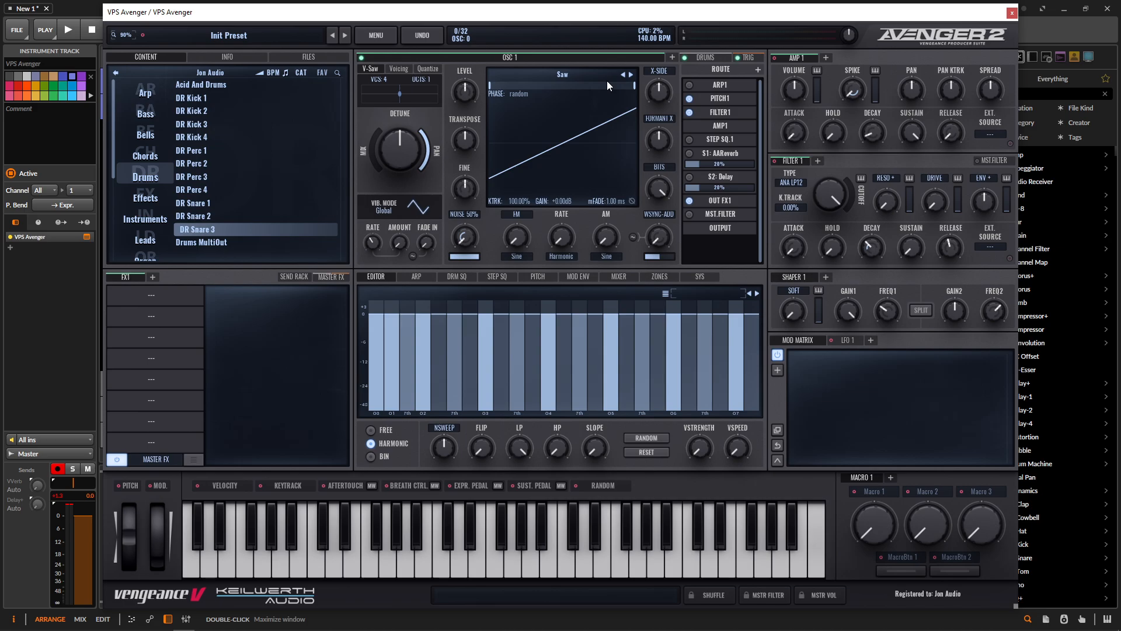
{"action": "left_click", "coordinate": [631, 75]}
{"action": "left_click", "coordinate": [631, 75]}
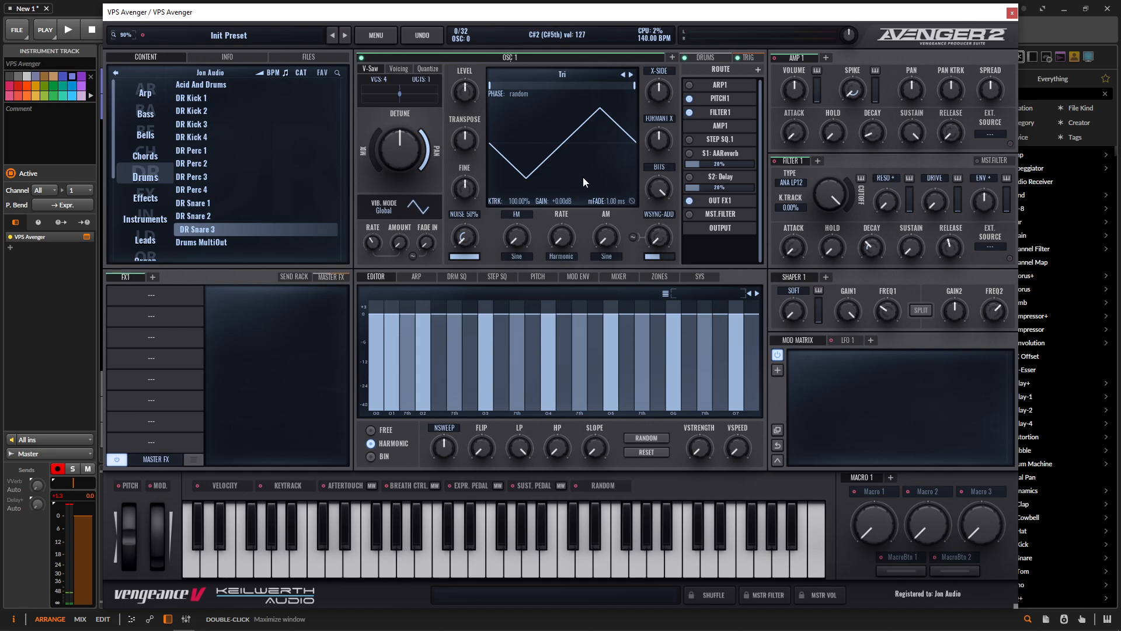
- Set OSC 1's key tracking to 0% and raise its transpose slightly
{"action": "double_click", "coordinate": [520, 199]}
{"action": "mouse_move", "coordinate": [468, 145]}
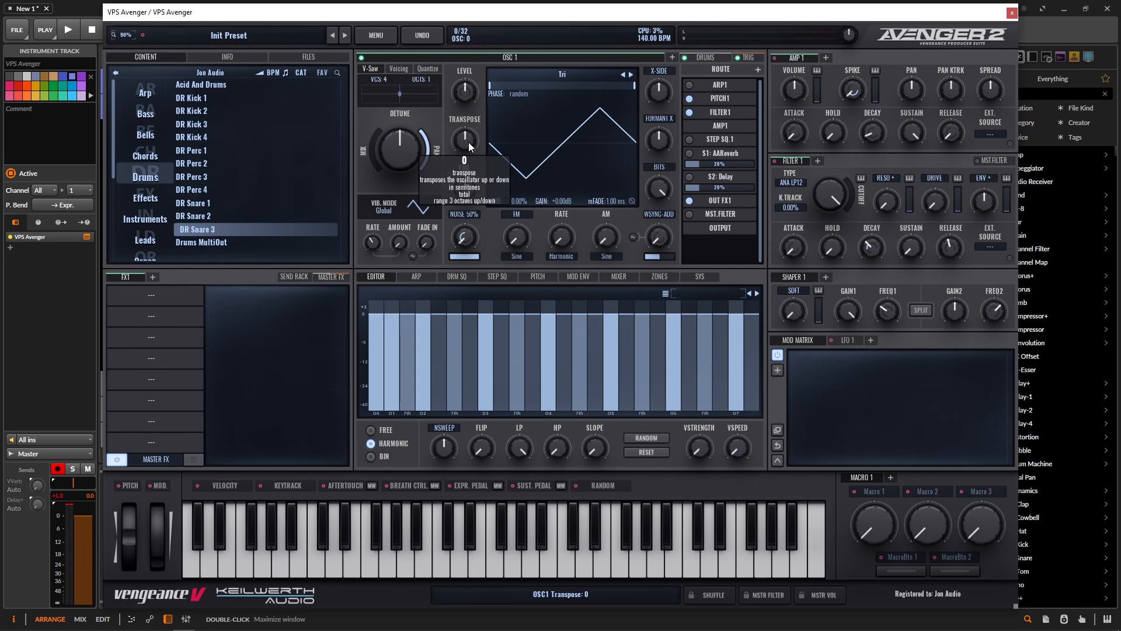
{"action": "left_click_drag", "start_coordinate": [468, 142], "coordinate": [469, 136]}
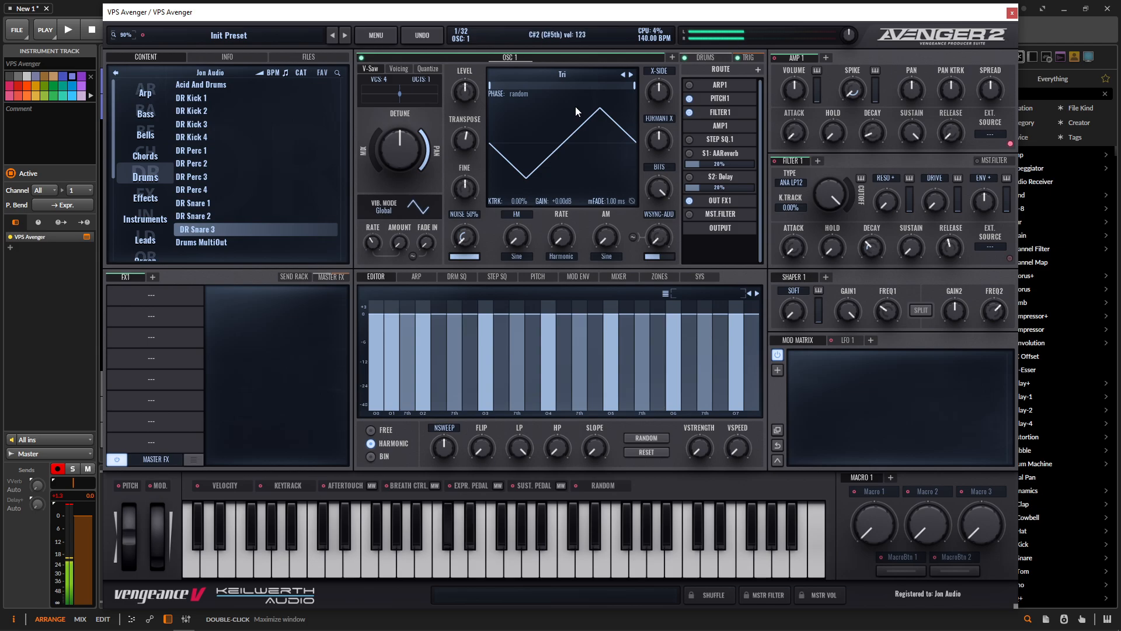
- Rename OSC 1 to "Fund" and set the AMP 1 envelope decay to about 847 ms
{"action": "double_click", "coordinate": [509, 57]}
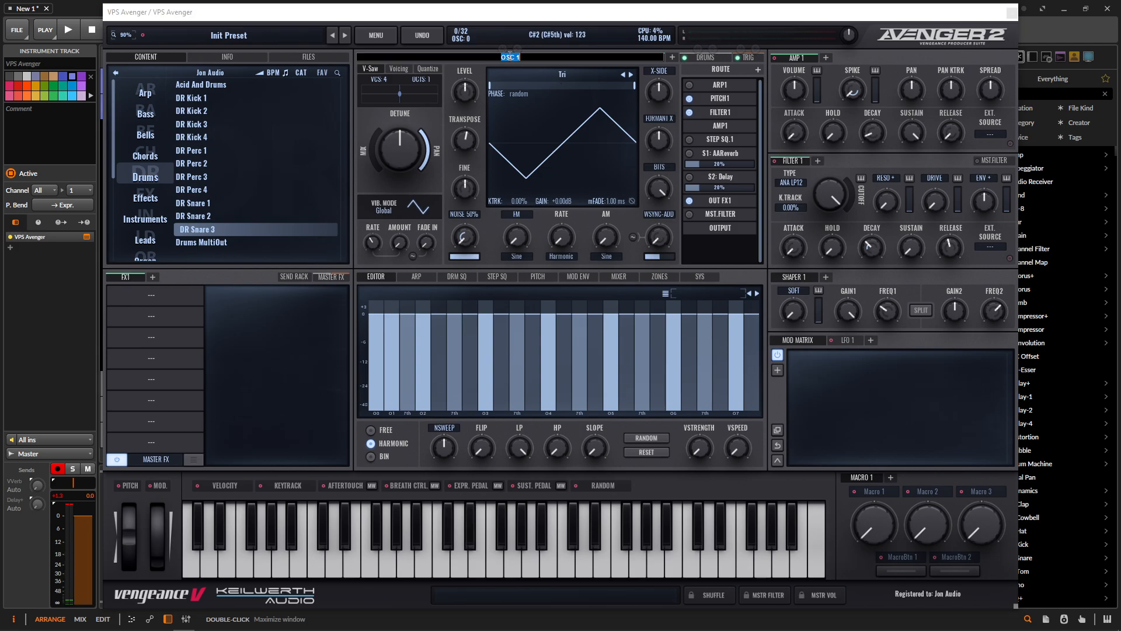
{"action": "type", "text": "Fred"}
{"action": "key", "text": "Return"}
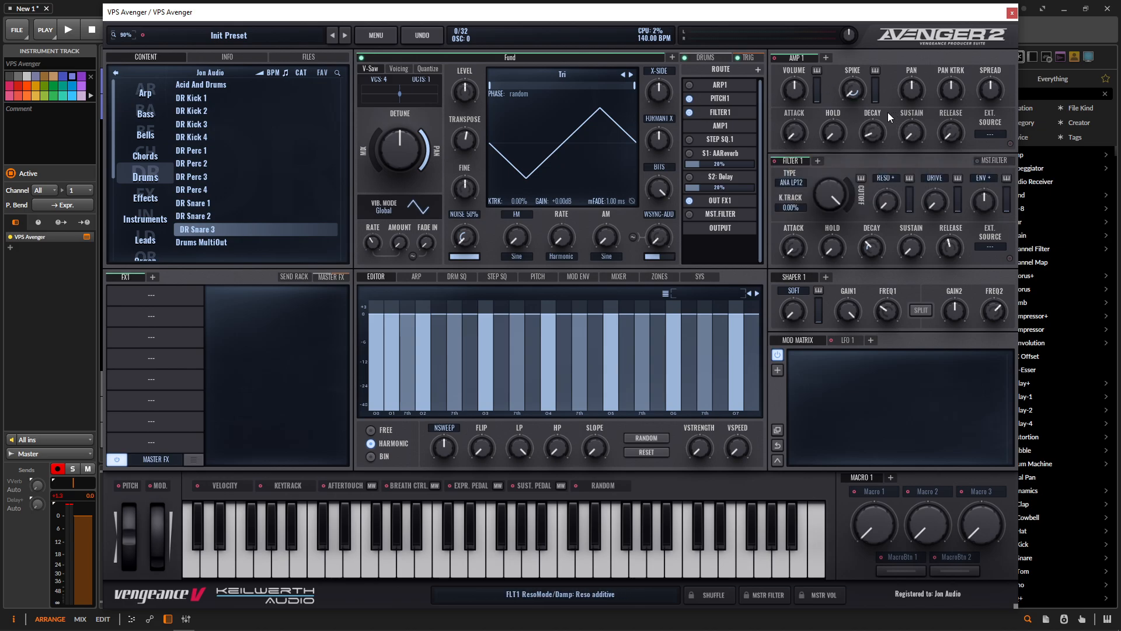
{"action": "mouse_move", "coordinate": [875, 133]}
{"action": "left_click_drag", "start_coordinate": [874, 132], "coordinate": [875, 139]}
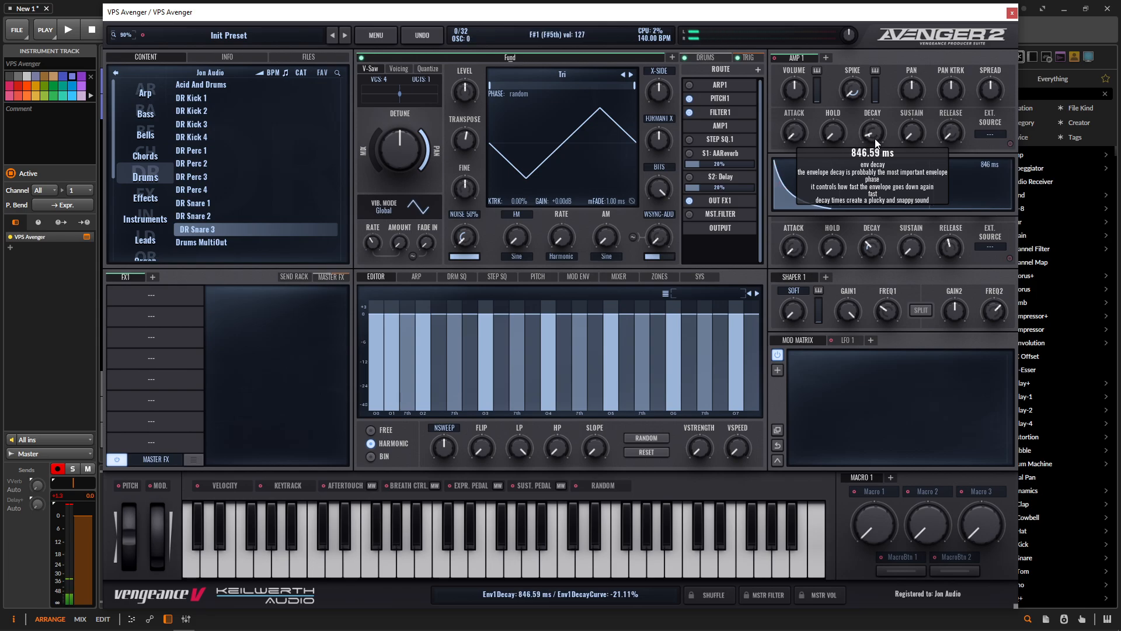
- Load an Equalizer and a Compressor into the first two slots of the FX1 rack
{"action": "left_click", "coordinate": [160, 297]}
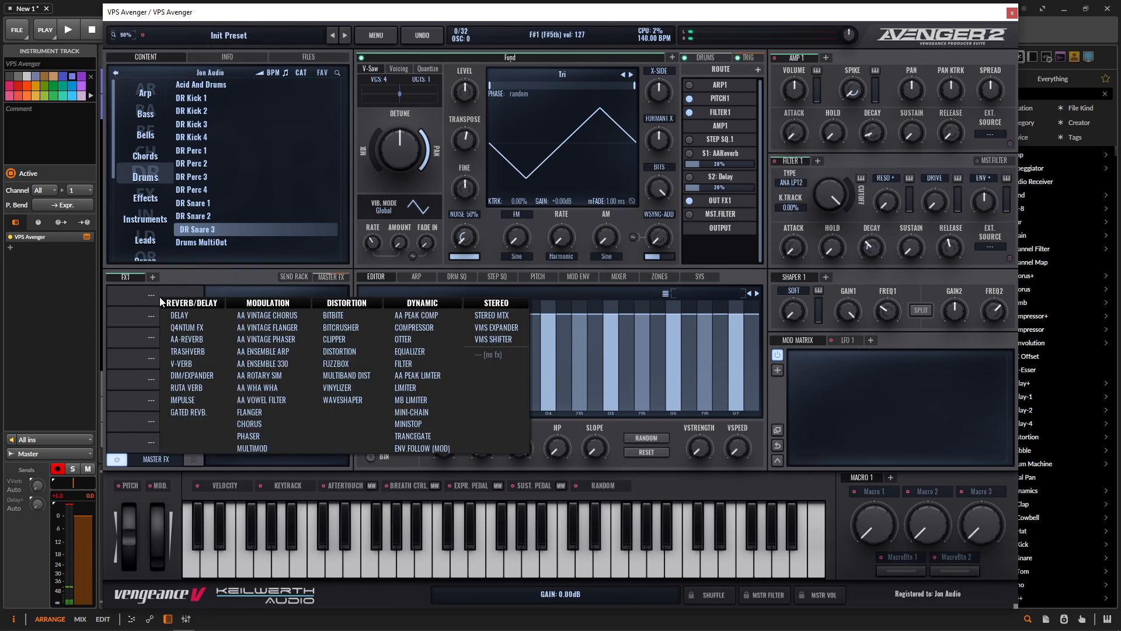
{"action": "left_click", "coordinate": [417, 353]}
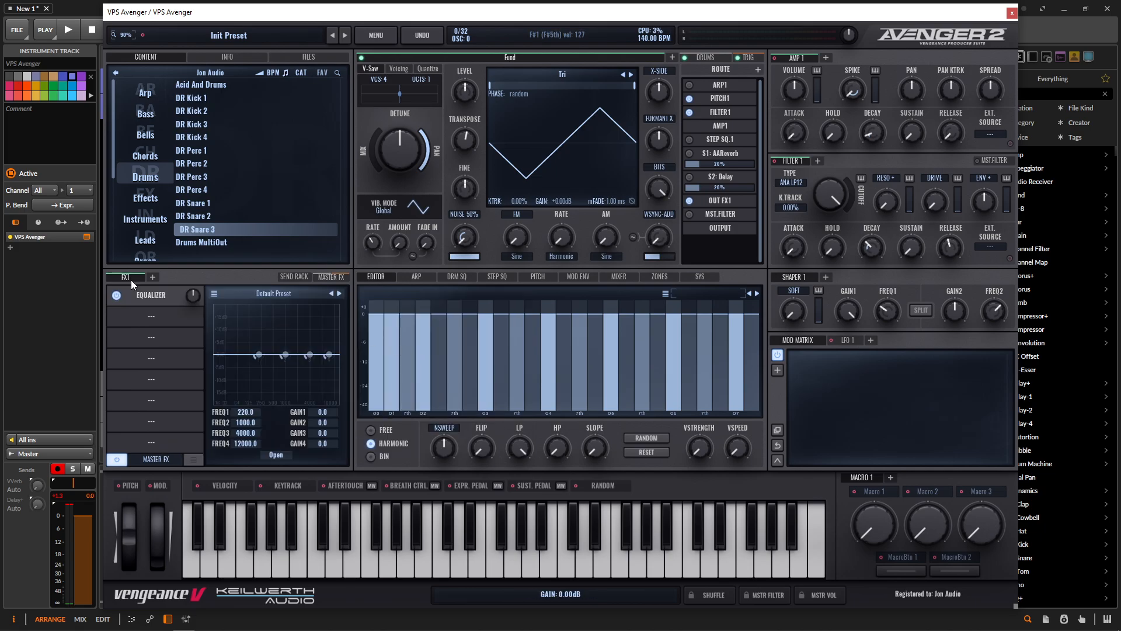
{"action": "left_click", "coordinate": [142, 317]}
{"action": "left_click", "coordinate": [402, 347]}
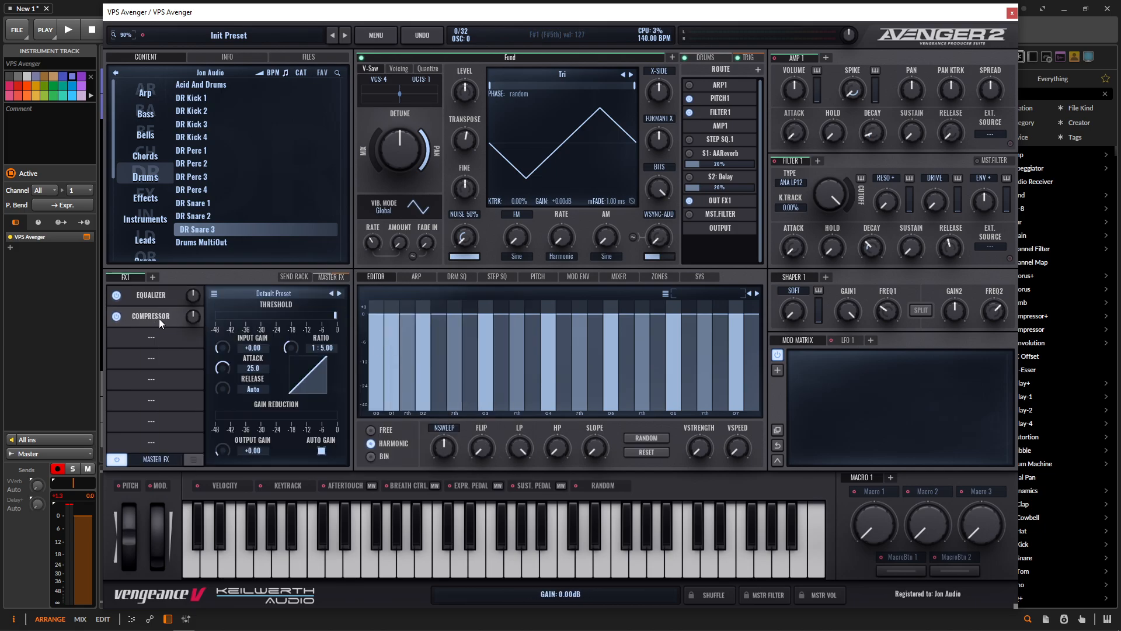
- Set the FX1 compressor's threshold to about -23.6 dB and its output gain to +4.20
{"action": "left_click_drag", "start_coordinate": [336, 314], "coordinate": [278, 318]}
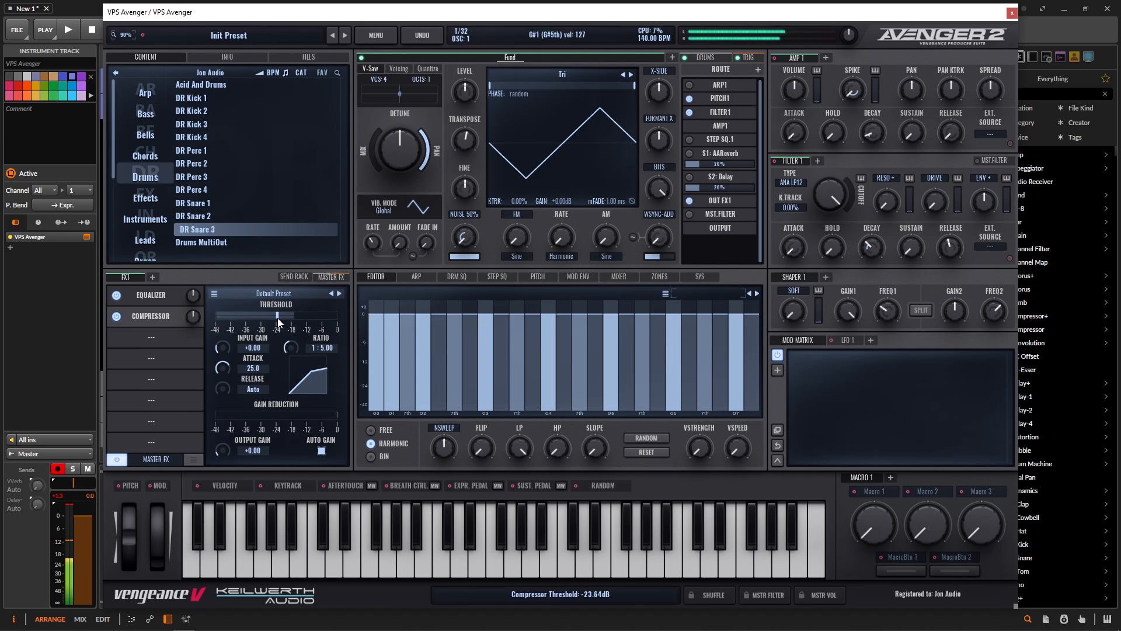
{"action": "left_click_drag", "start_coordinate": [223, 450], "coordinate": [220, 458]}
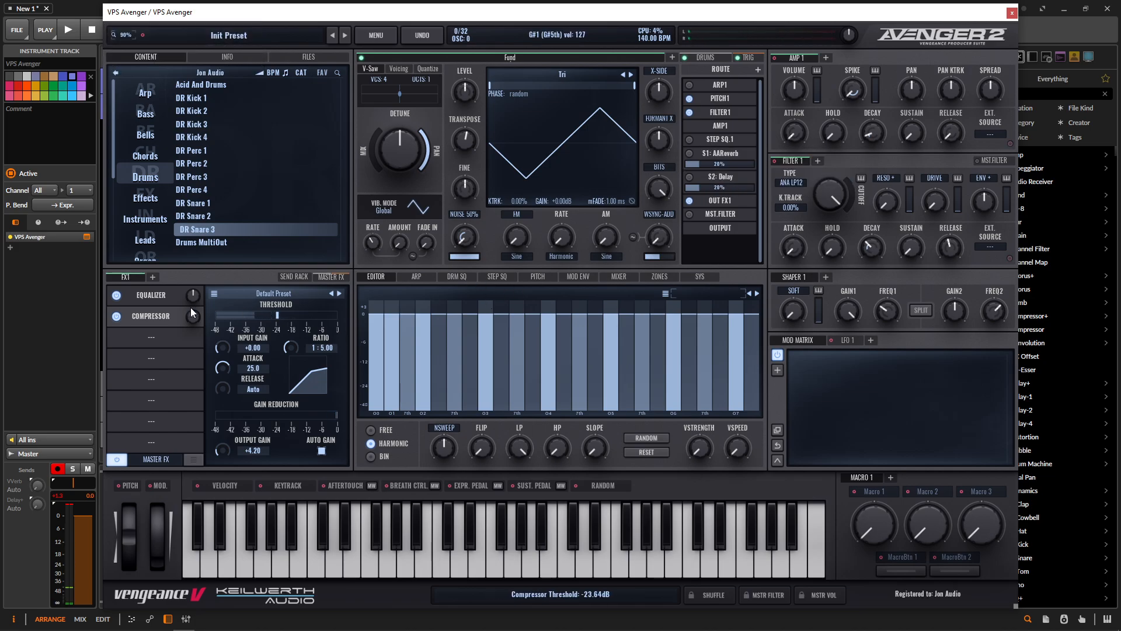
- Add two more effects racks, FX2 and FX3
{"action": "left_click", "coordinate": [153, 278]}
{"action": "left_click", "coordinate": [194, 277]}
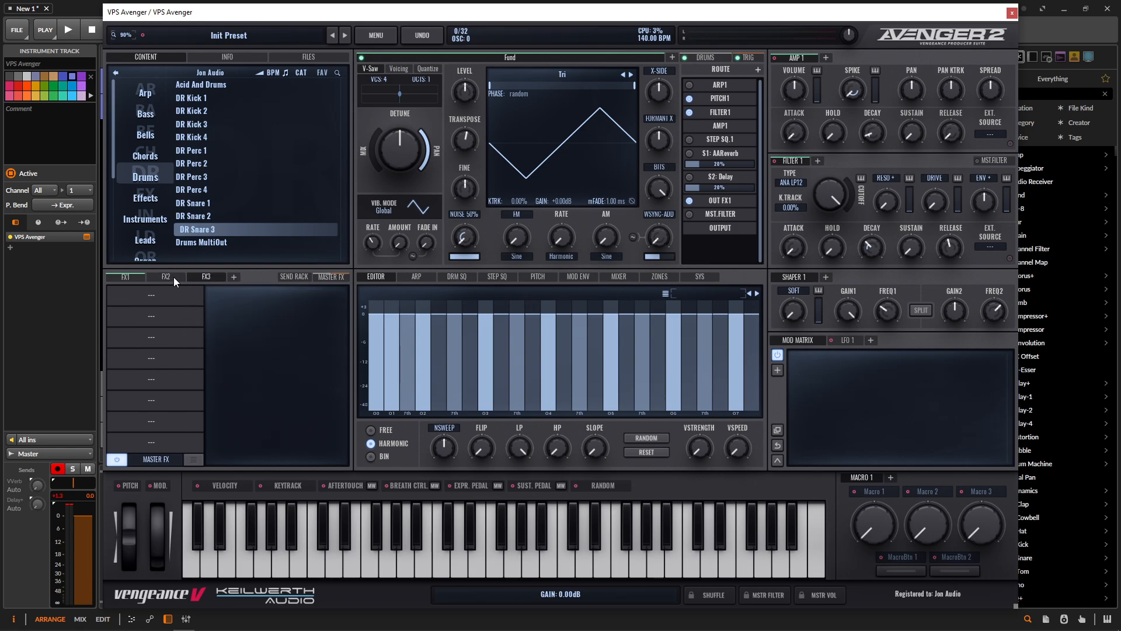
{"action": "left_click", "coordinate": [123, 277]}
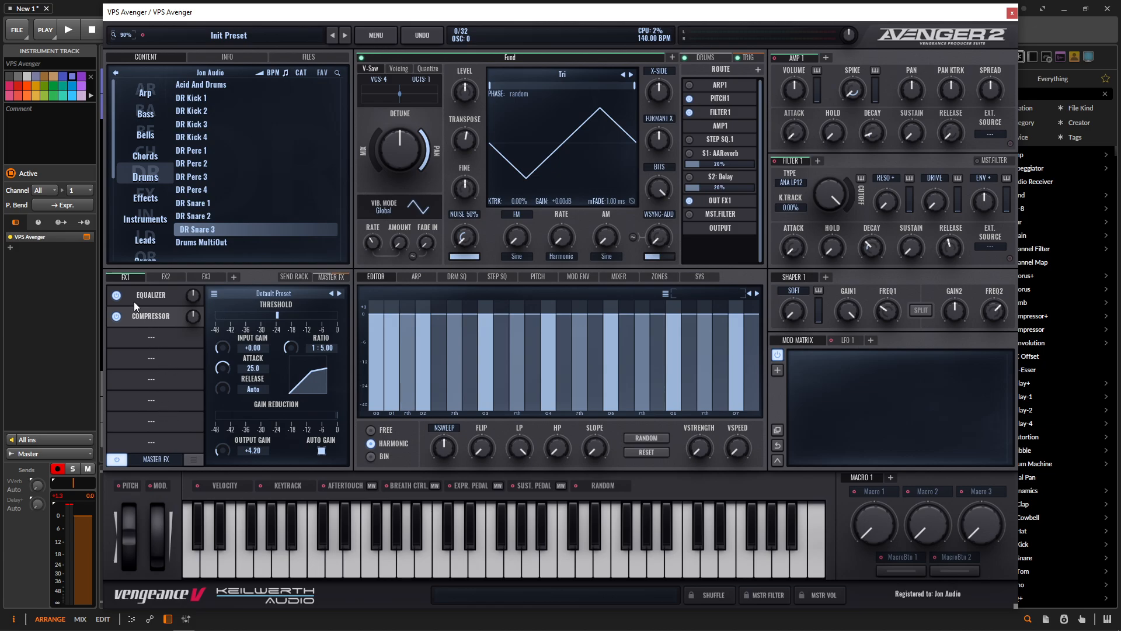
{"action": "left_click", "coordinate": [168, 276]}
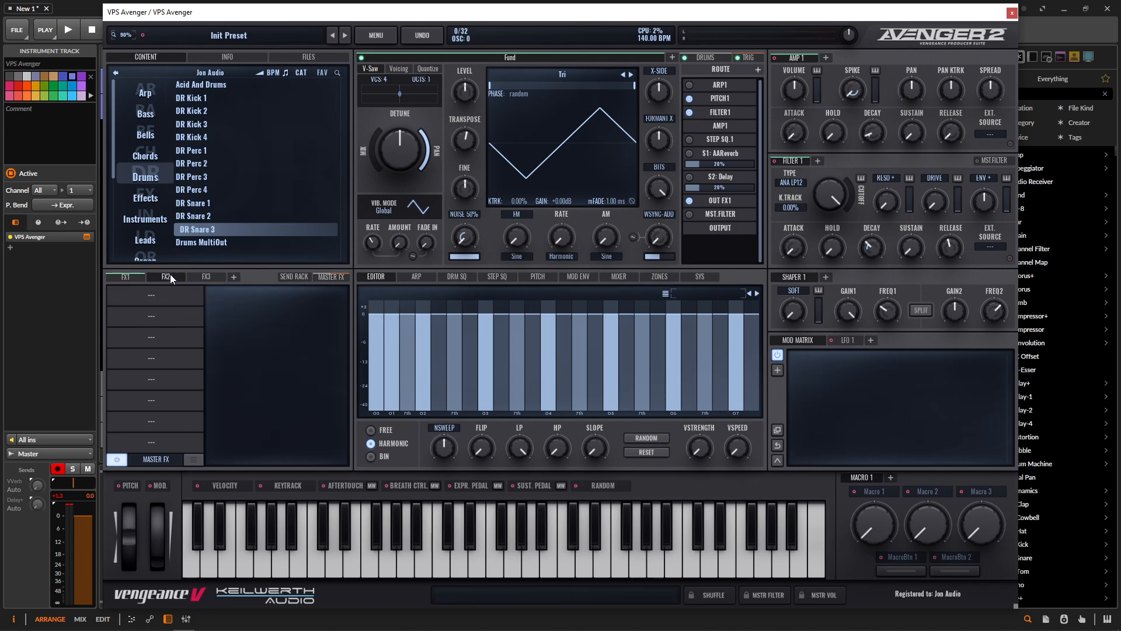
{"action": "left_click", "coordinate": [130, 278]}
{"action": "left_click", "coordinate": [149, 276]}
{"action": "left_click", "coordinate": [139, 274]}
{"action": "left_click", "coordinate": [153, 279]}
{"action": "left_click", "coordinate": [208, 277]}
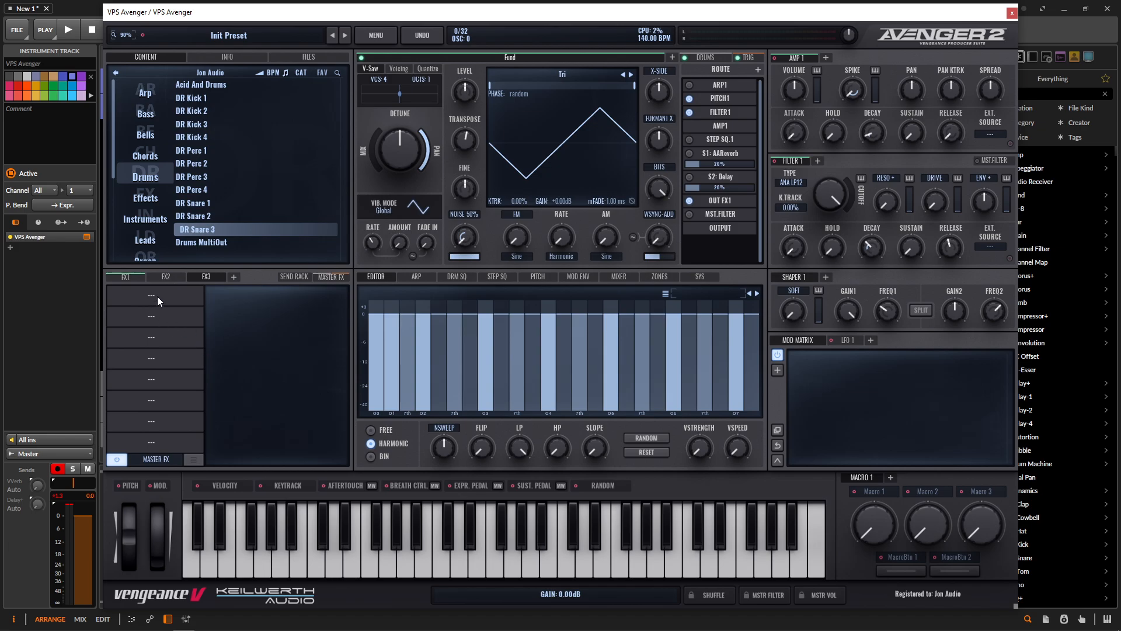
- Route the outputs of the FX1 and FX2 racks into FX3
{"action": "left_click", "coordinate": [124, 278]}
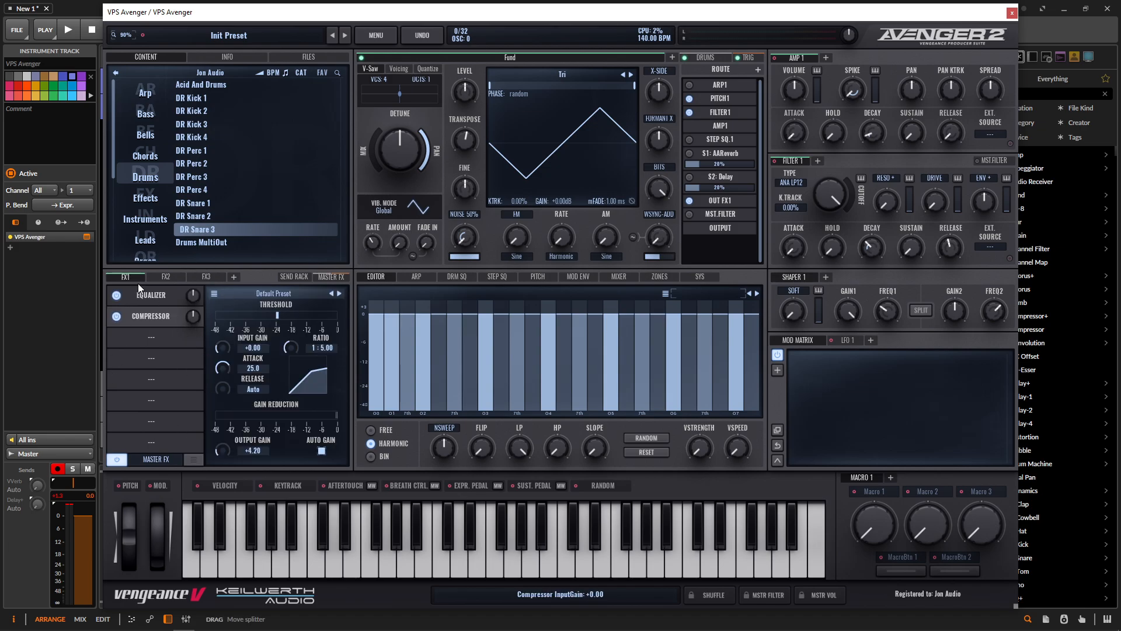
{"action": "left_click", "coordinate": [165, 464]}
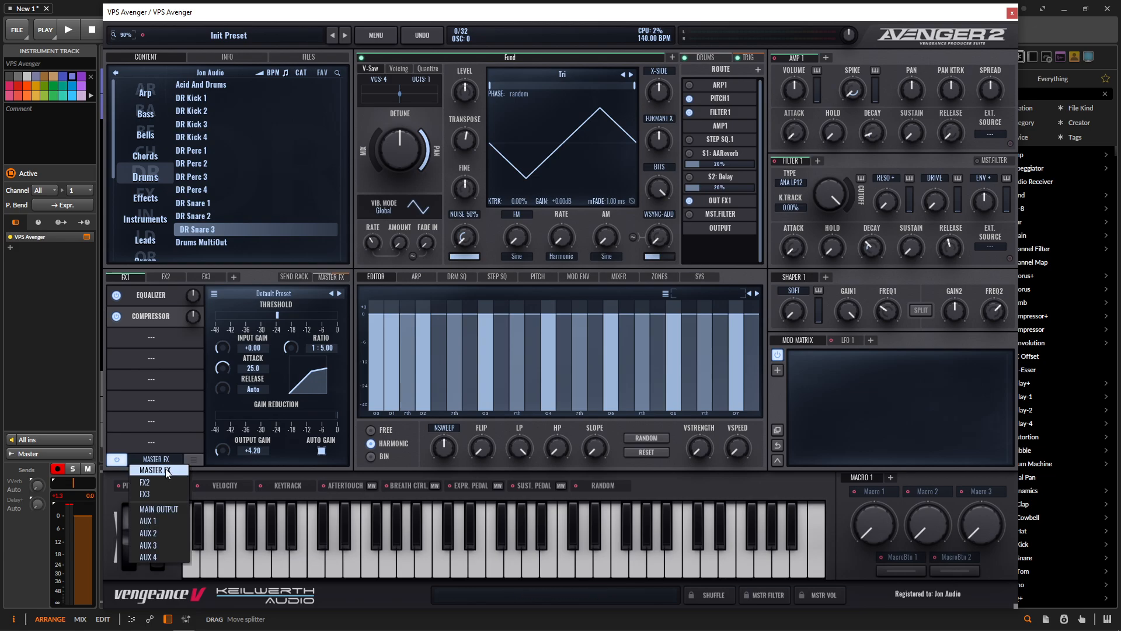
{"action": "left_click", "coordinate": [153, 494]}
{"action": "left_click", "coordinate": [166, 280]}
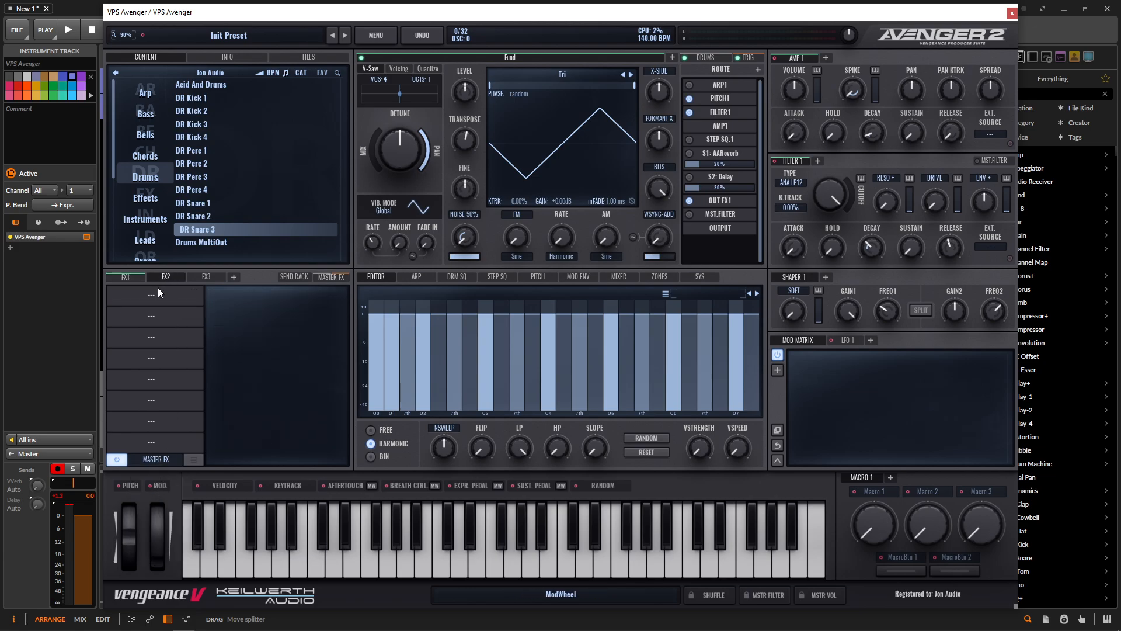
{"action": "left_click", "coordinate": [164, 462]}
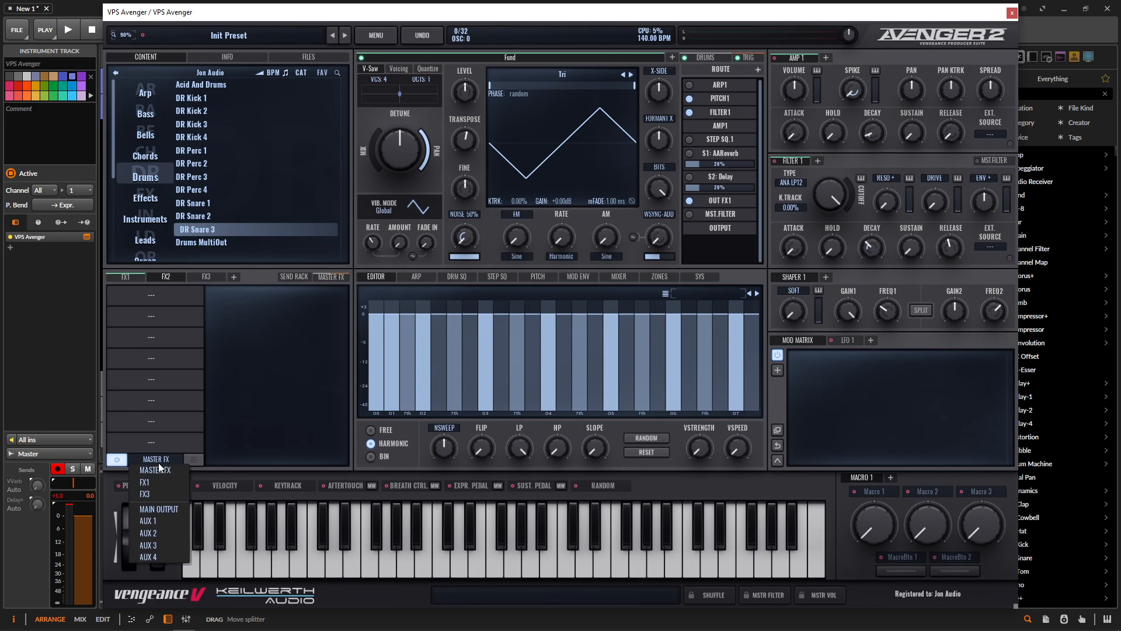
{"action": "left_click", "coordinate": [156, 494]}
{"action": "left_click", "coordinate": [211, 278]}
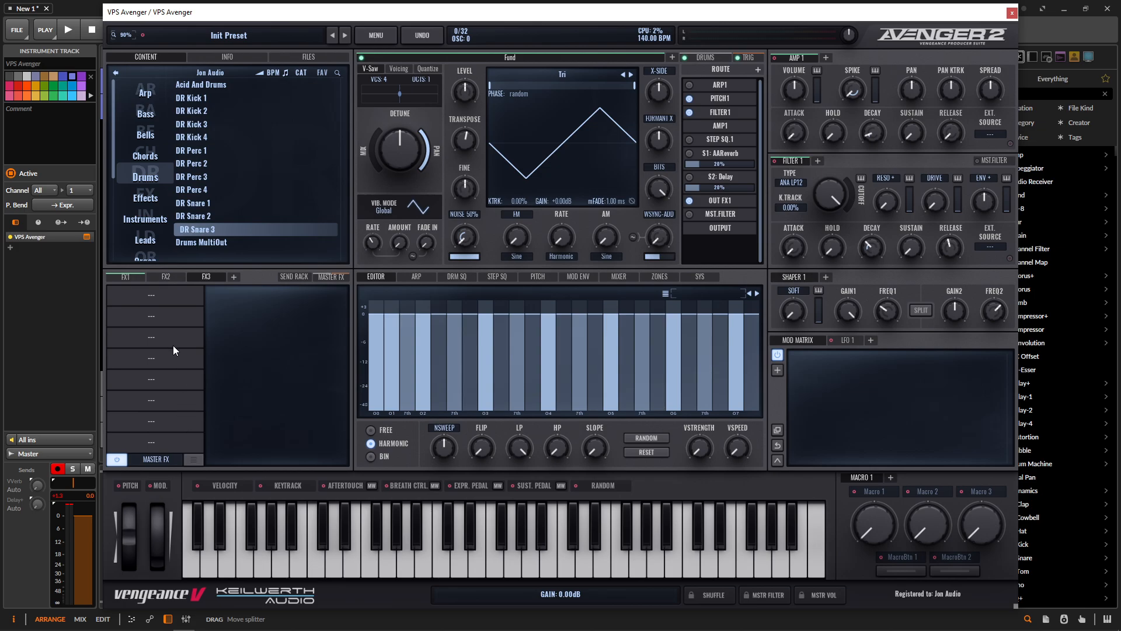
{"action": "left_click", "coordinate": [124, 278]}
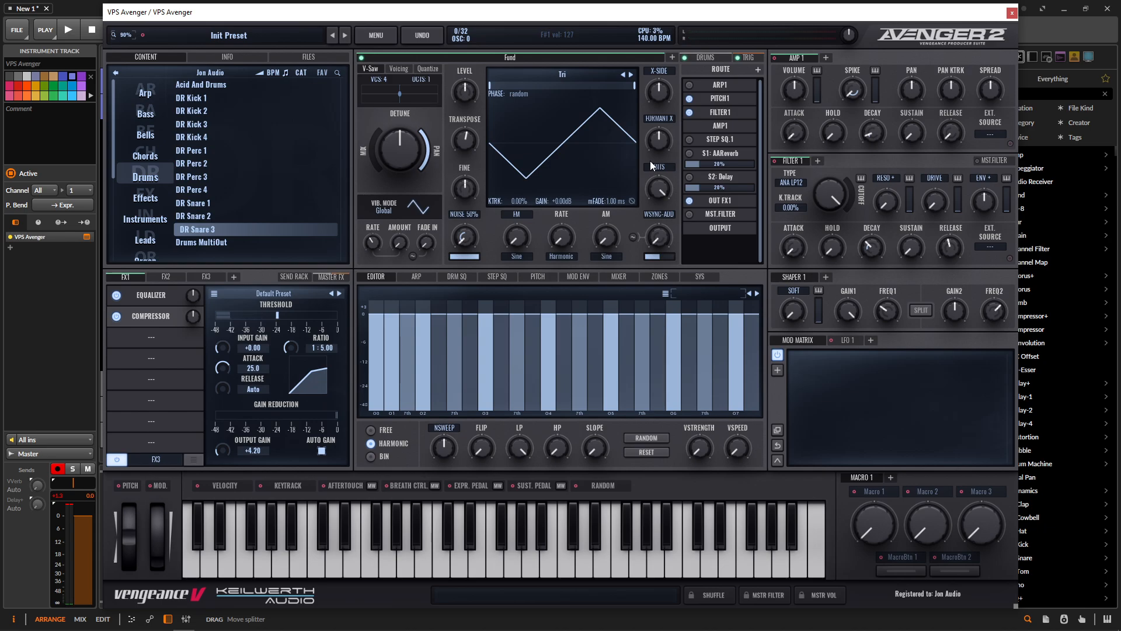
- Add a second oscillator and rename it "Noise"
{"action": "left_click", "coordinate": [672, 57]}
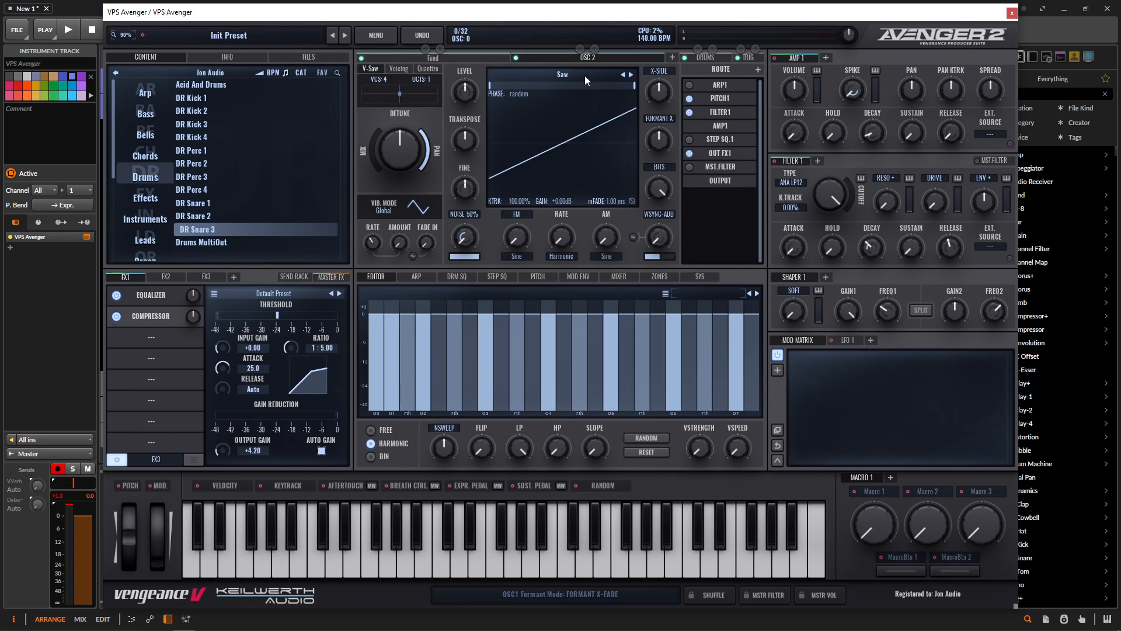
{"action": "double_click", "coordinate": [607, 51]}
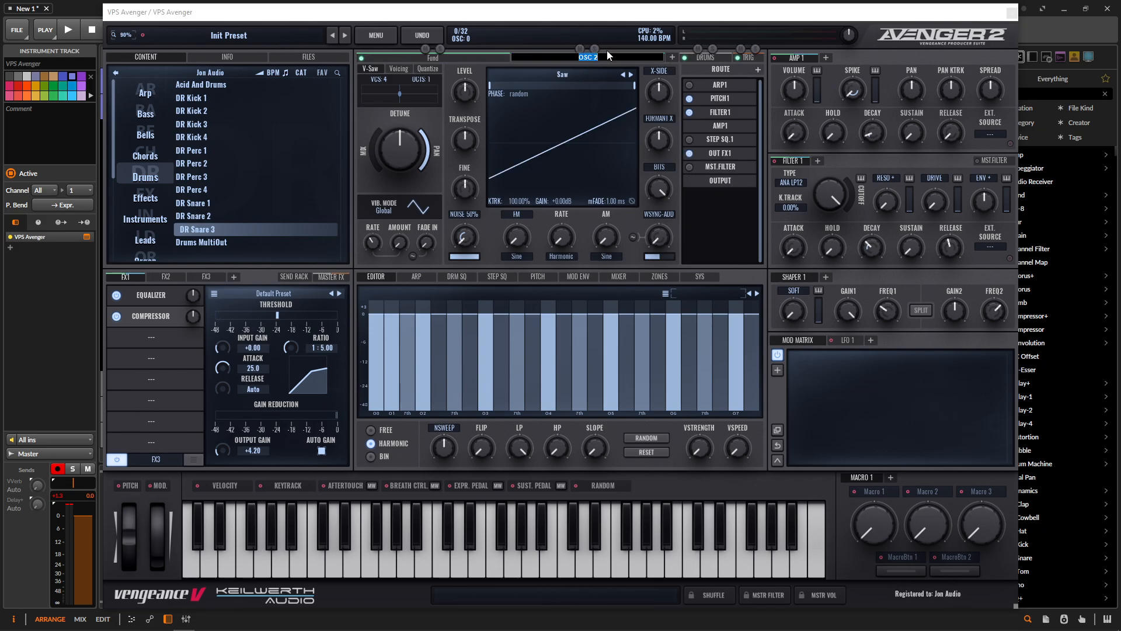
{"action": "type", "text": "Noise"}
{"action": "key", "text": "Return"}
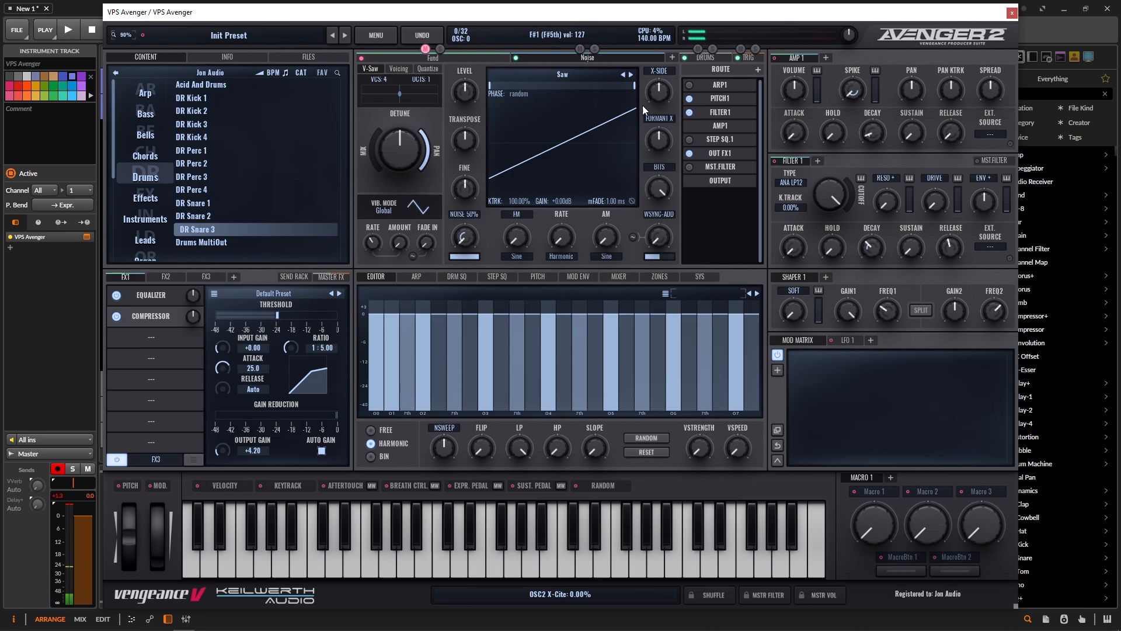
- Set the Noise oscillator's gain to -oo dB and its noise volume to about 96%, keeping the noise type at Stereo 50%
{"action": "left_click_drag", "start_coordinate": [577, 198], "coordinate": [579, 341]}
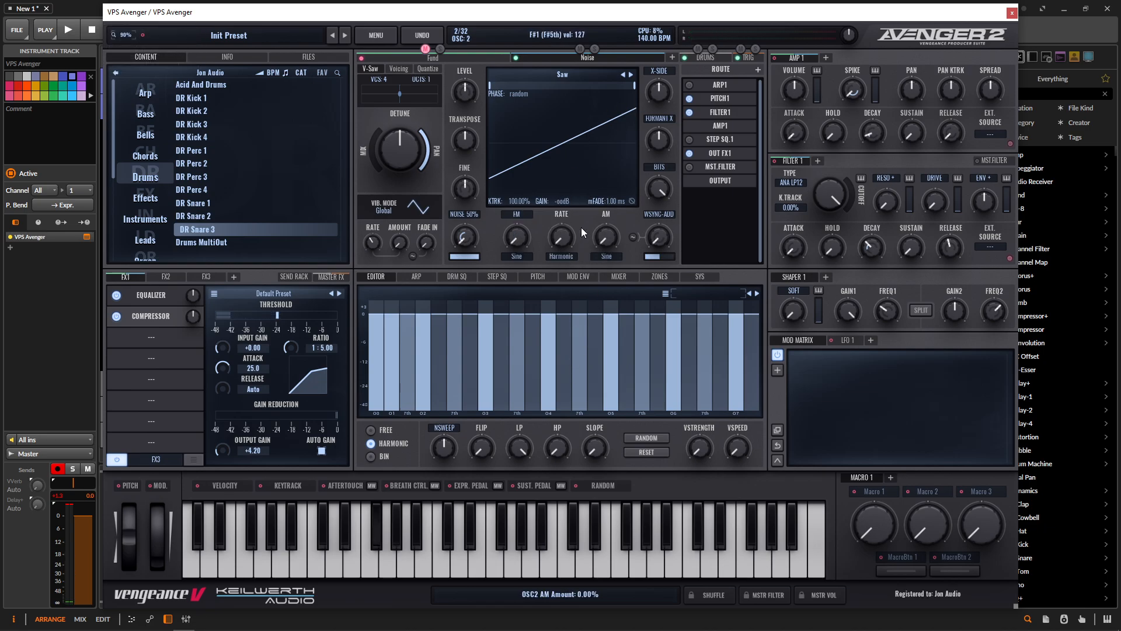
{"action": "left_click_drag", "start_coordinate": [482, 239], "coordinate": [467, 188]}
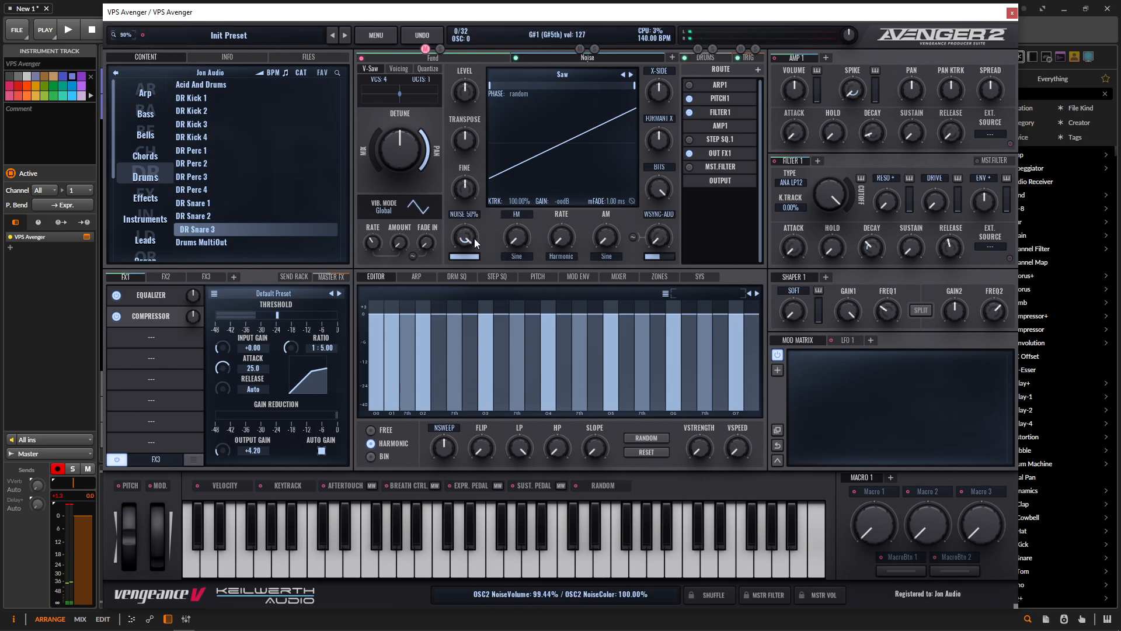
{"action": "mouse_move", "coordinate": [474, 238]}
{"action": "left_mouse_down"}
{"action": "mouse_move", "coordinate": [471, 298]}
{"action": "mouse_move", "coordinate": [471, 244]}
{"action": "left_mouse_up"}
{"action": "scroll", "coordinate": [471, 244], "scroll_direction": "down", "scroll_amount": 2}
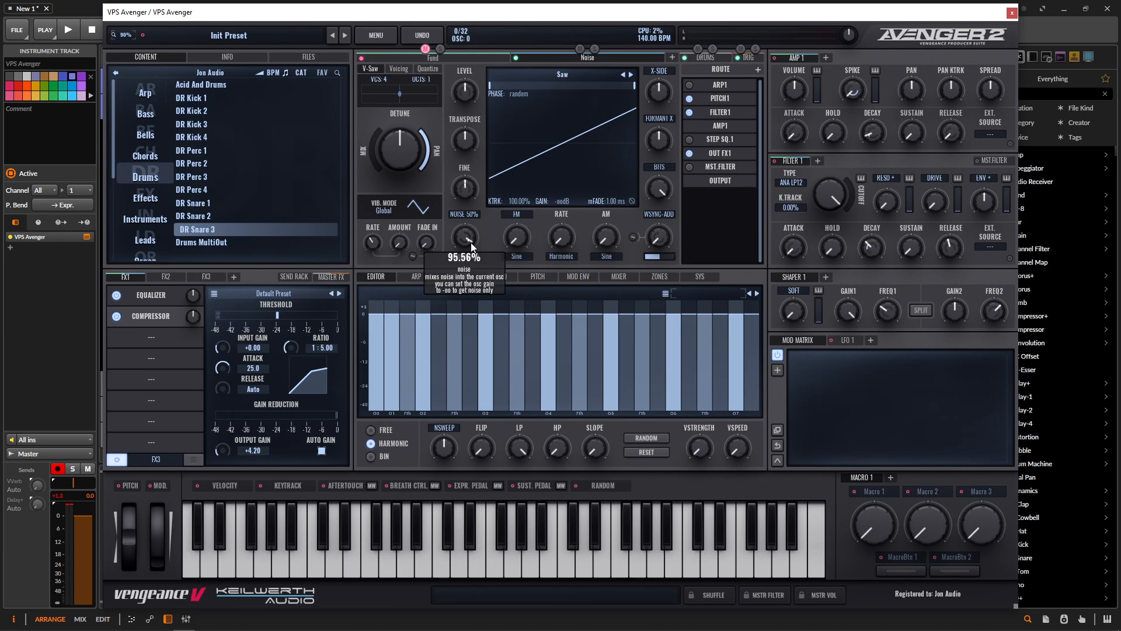
{"action": "left_click", "coordinate": [459, 214]}
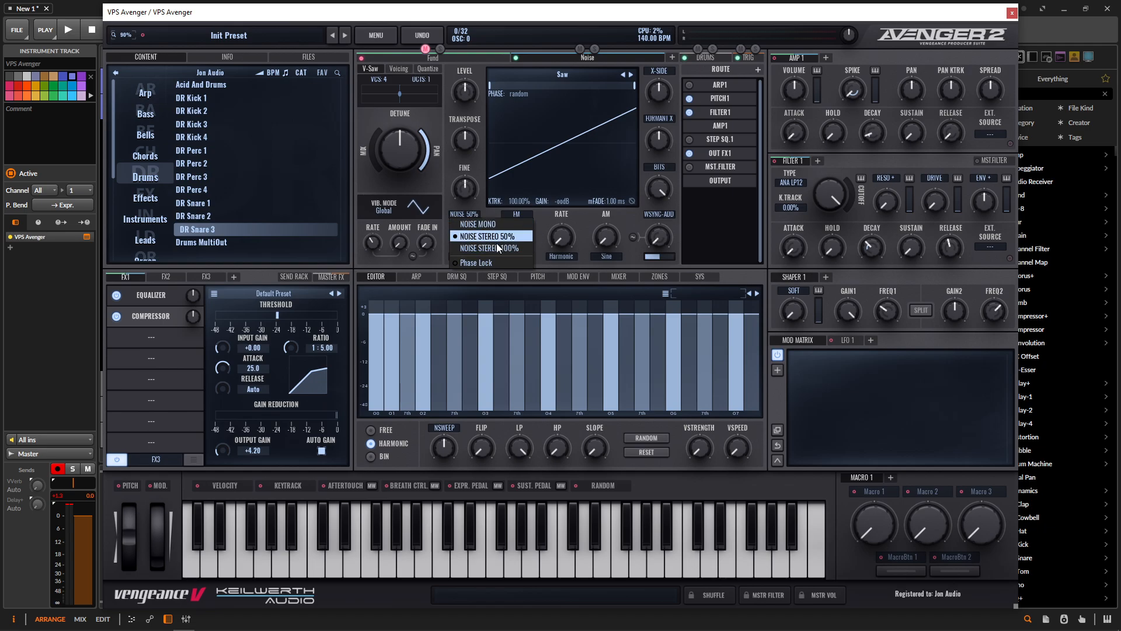
{"action": "left_click", "coordinate": [628, 251]}
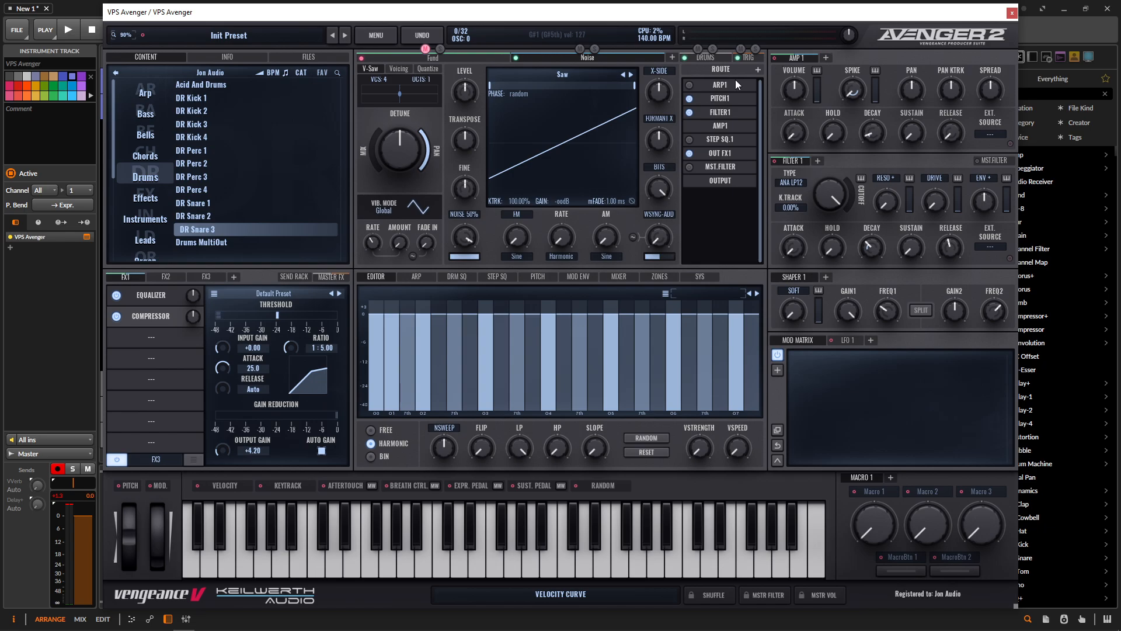
- Add a second amplifier, AMP 2, and a second filter, FILTER 2
{"action": "left_click", "coordinate": [826, 57]}
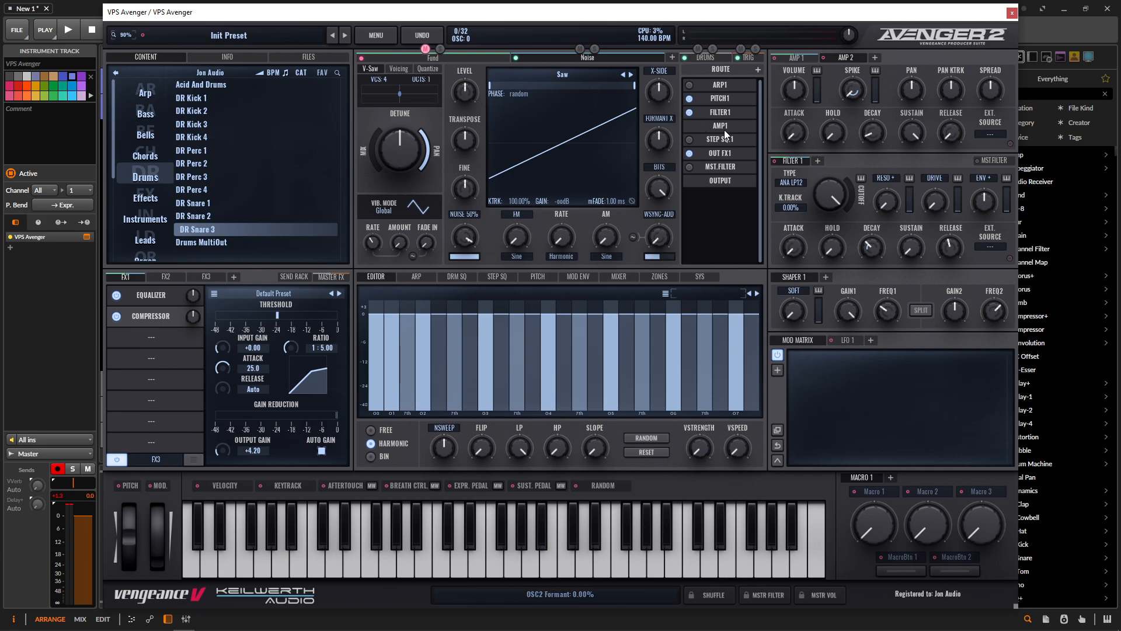
{"action": "left_click", "coordinate": [818, 161]}
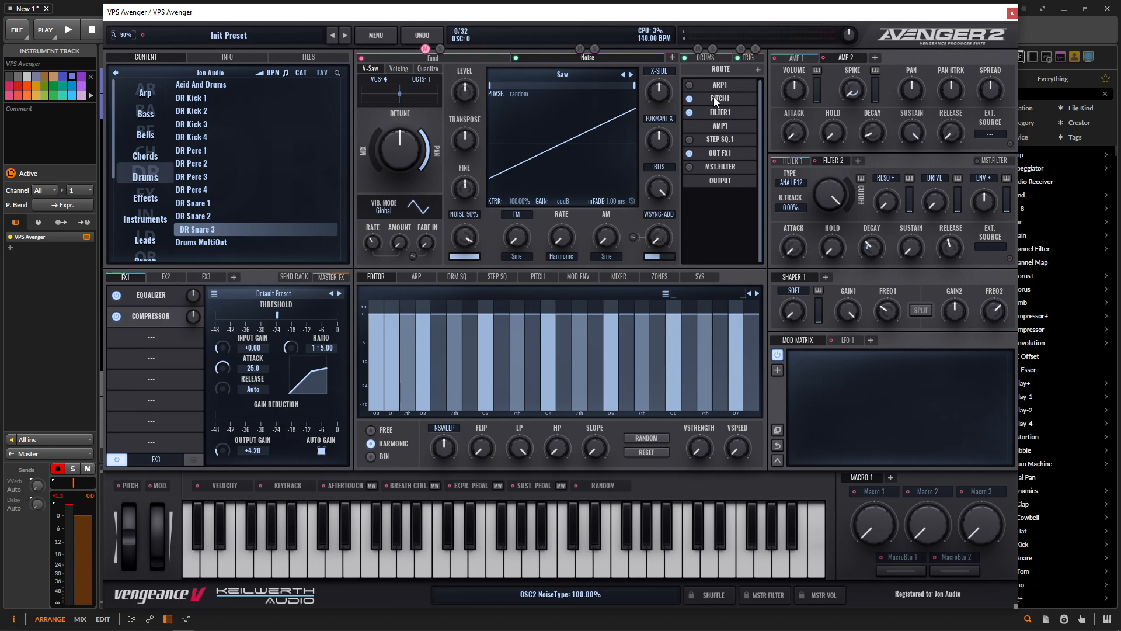
- Route the Noise oscillator through FILTER 2 and AMP 2, and send its output to the FX2 rack
{"action": "right_click", "coordinate": [721, 112]}
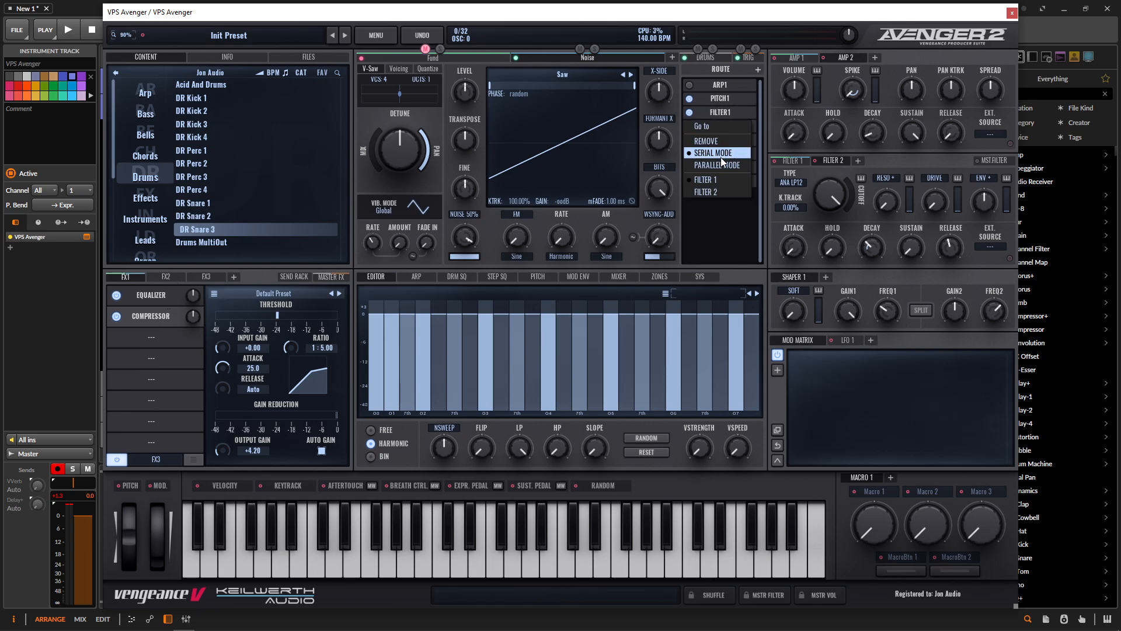
{"action": "left_click", "coordinate": [706, 192]}
{"action": "right_click", "coordinate": [723, 127]}
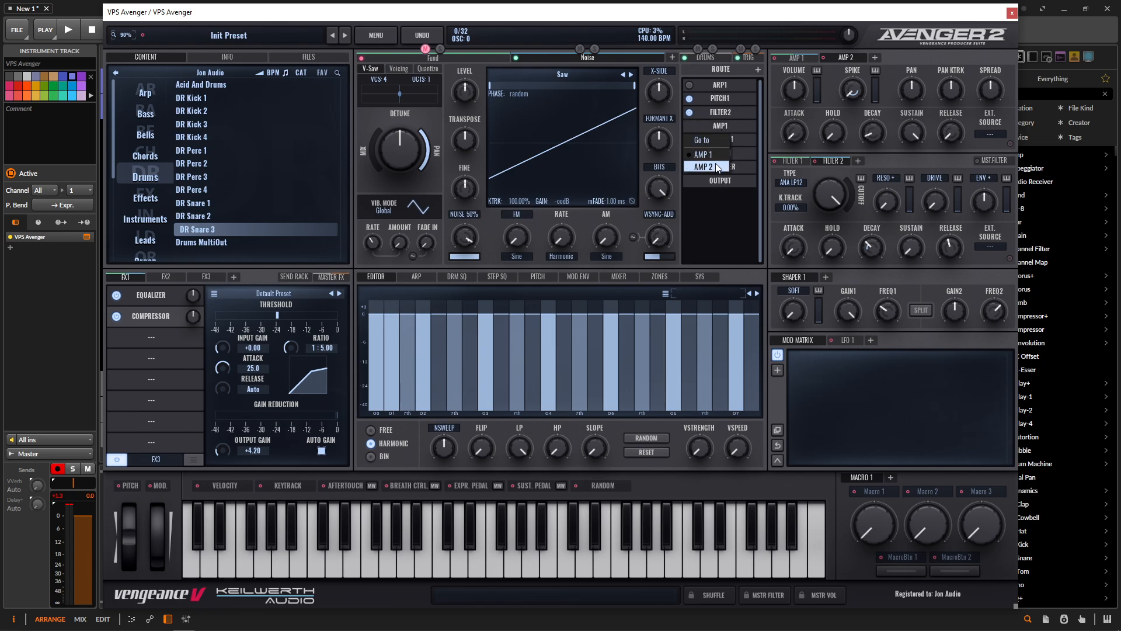
{"action": "left_click", "coordinate": [716, 167]}
{"action": "right_click", "coordinate": [728, 153]}
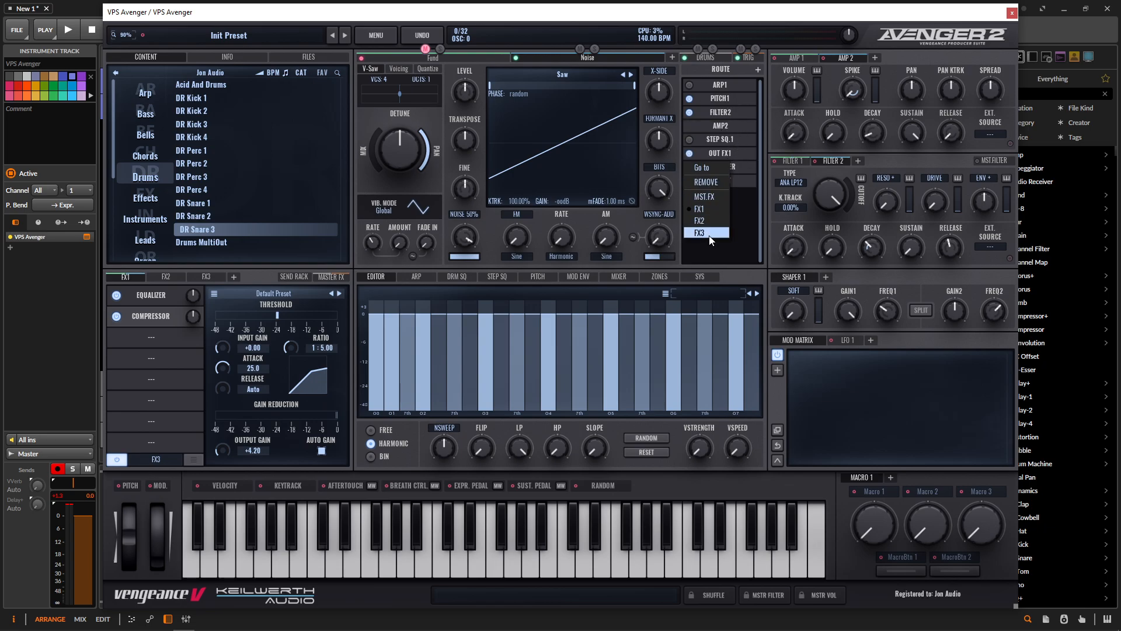
{"action": "left_click", "coordinate": [708, 220]}
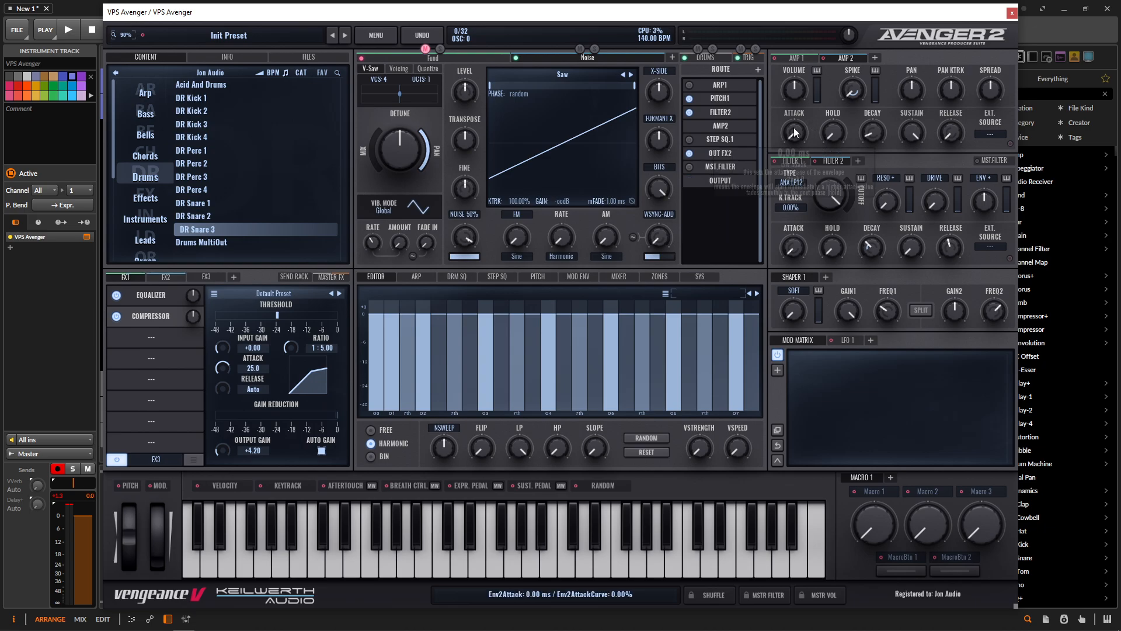
- Bring up the unmuted Fund oscillator and mute the Noise oscillator
{"action": "left_click", "coordinate": [474, 56]}
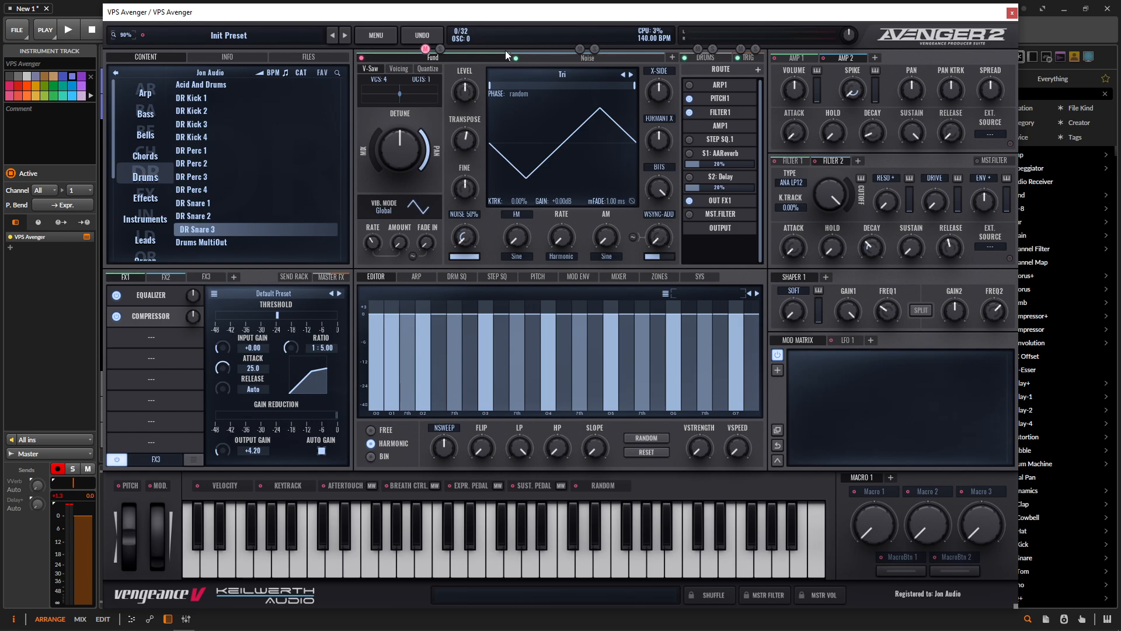
{"action": "left_click", "coordinate": [580, 49]}
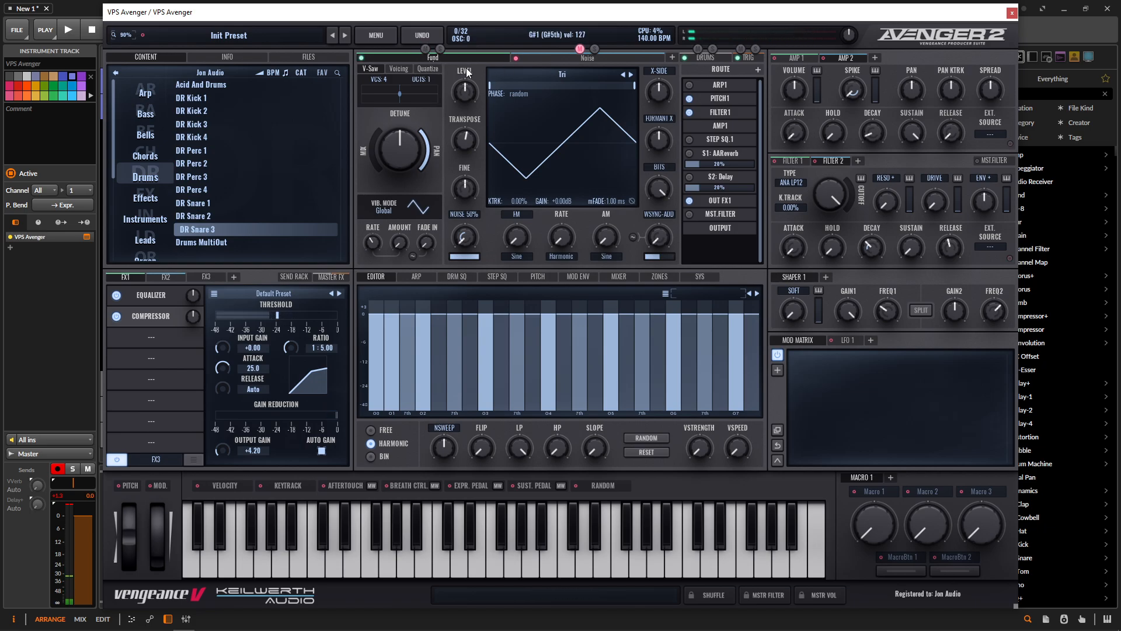
- Shape the PITCH 1 envelope as a curved drop from about 75% to zero by about 107 ms, with a range of 3
{"action": "left_click", "coordinate": [542, 277]}
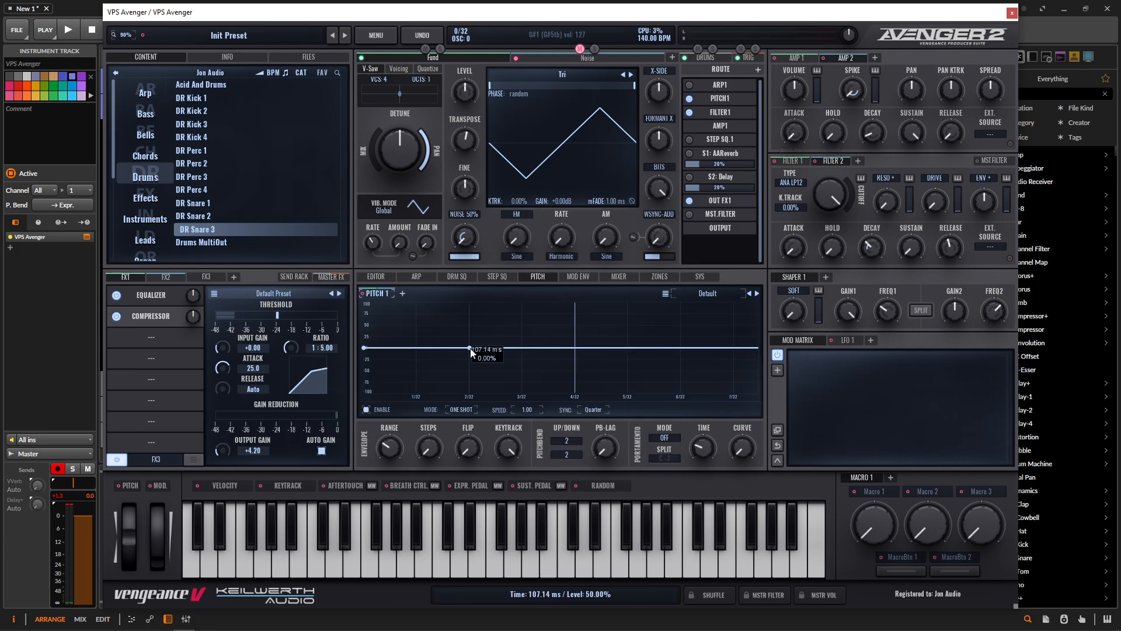
{"action": "left_click_drag", "start_coordinate": [364, 348], "coordinate": [413, 365]}
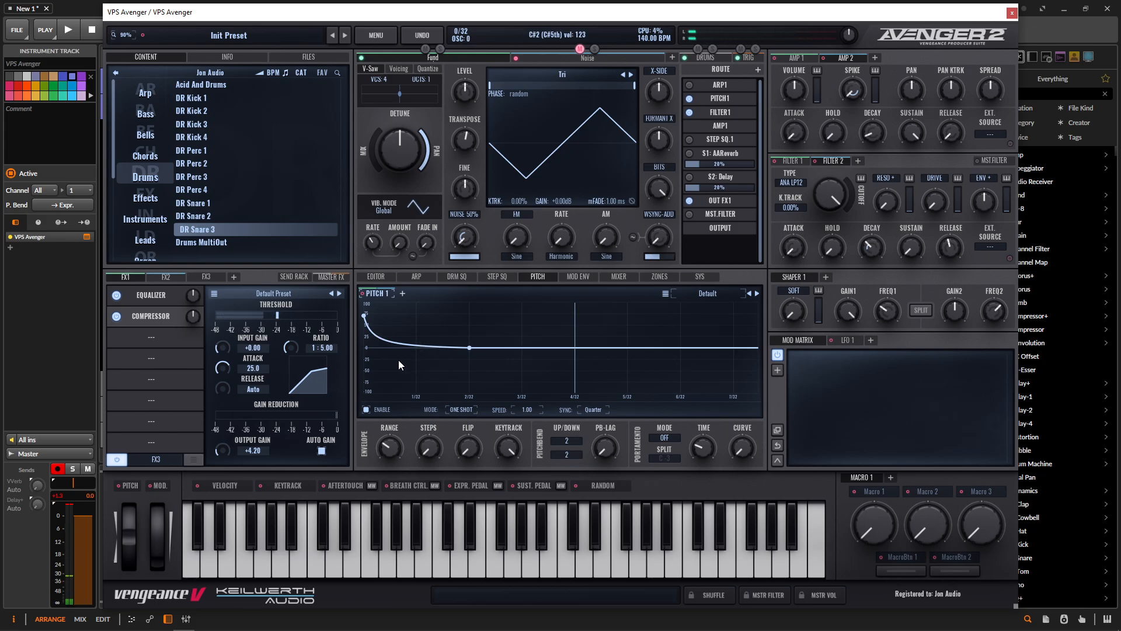
{"action": "mouse_move", "coordinate": [384, 340]}
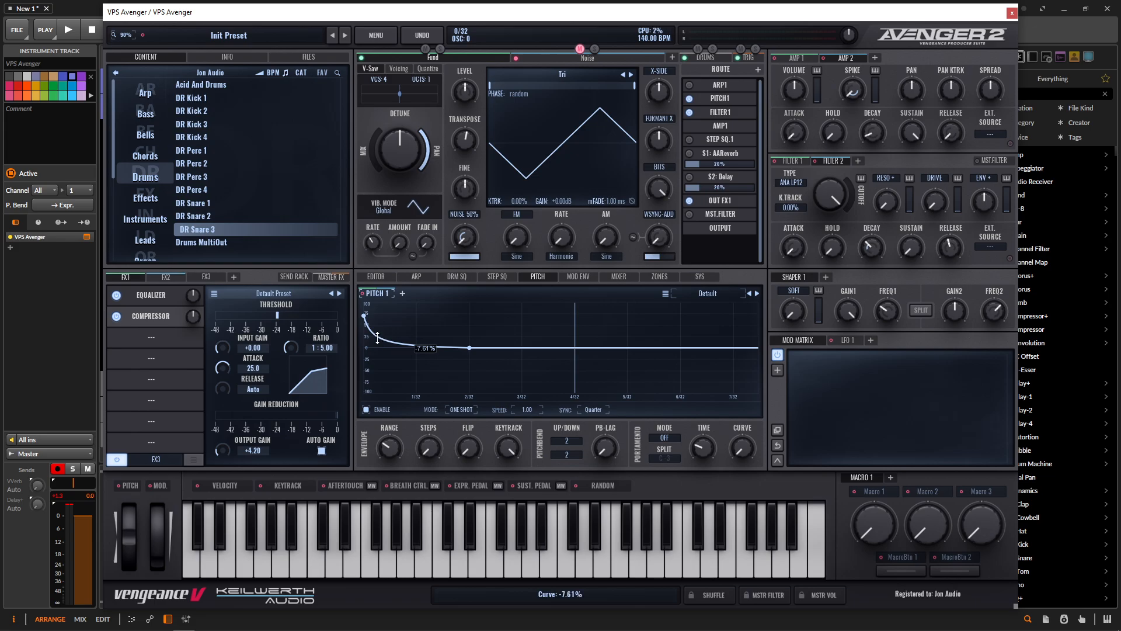
{"action": "left_click_drag", "start_coordinate": [390, 448], "coordinate": [391, 457]}
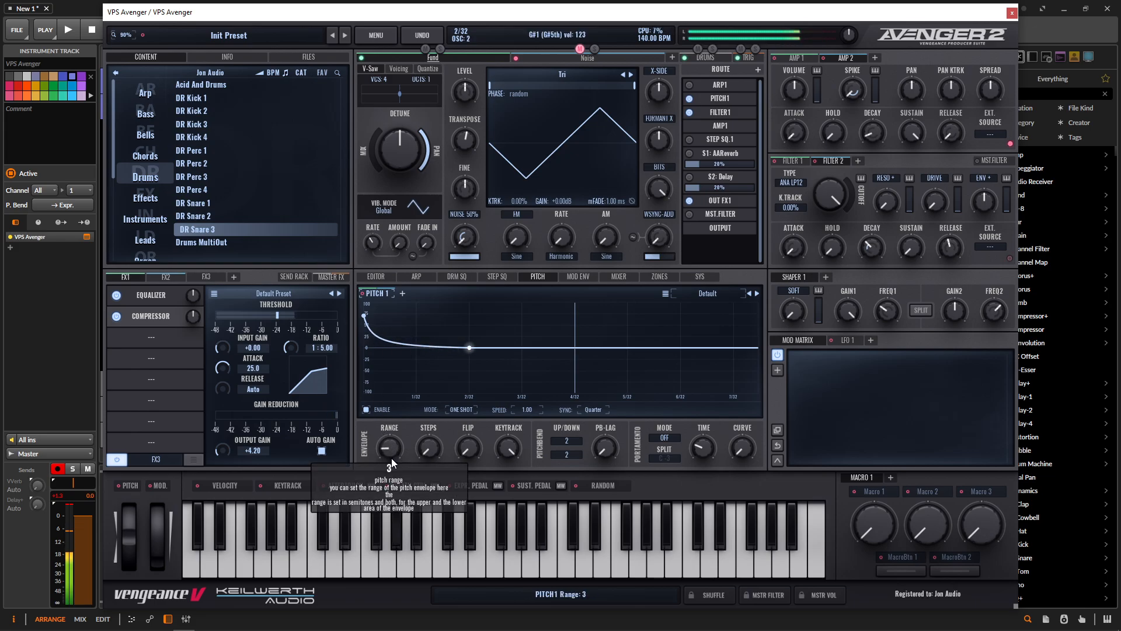
{"action": "scroll", "coordinate": [388, 449], "scroll_direction": "down", "scroll_amount": 1}
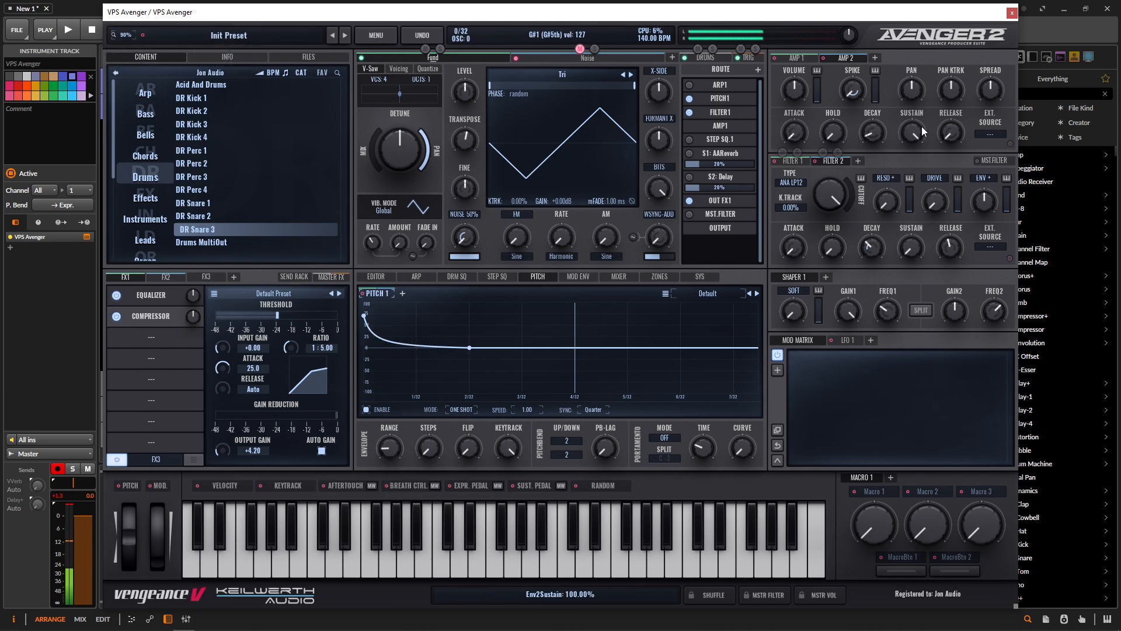
- Lengthen the release of AMP 1 slightly
{"action": "left_click", "coordinate": [798, 58]}
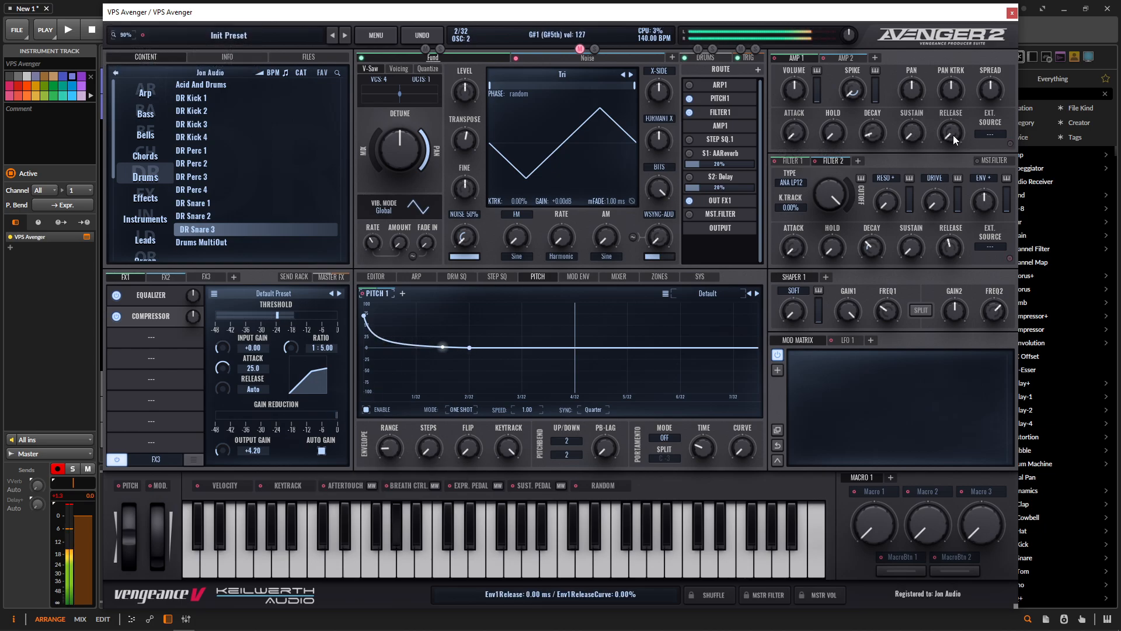
{"action": "left_click_drag", "start_coordinate": [951, 131], "coordinate": [951, 123]}
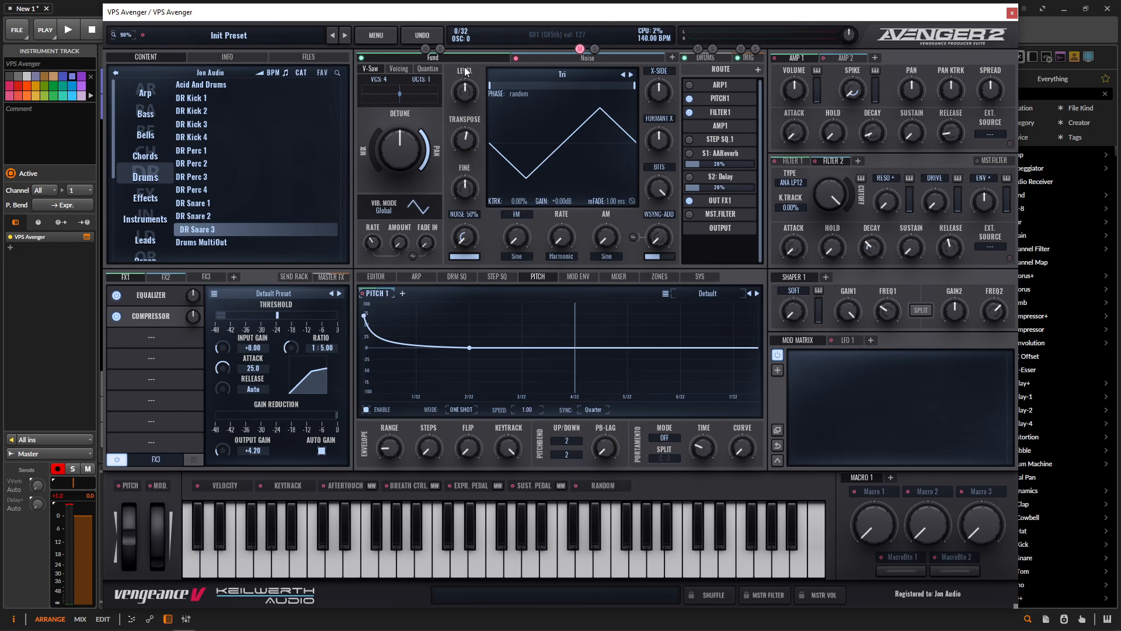
- Mute Fund in favour of the unmuted Noise oscillator, and give AMP 2 minimum sustain with a short, steeply curved decay
{"action": "left_click", "coordinate": [426, 51]}
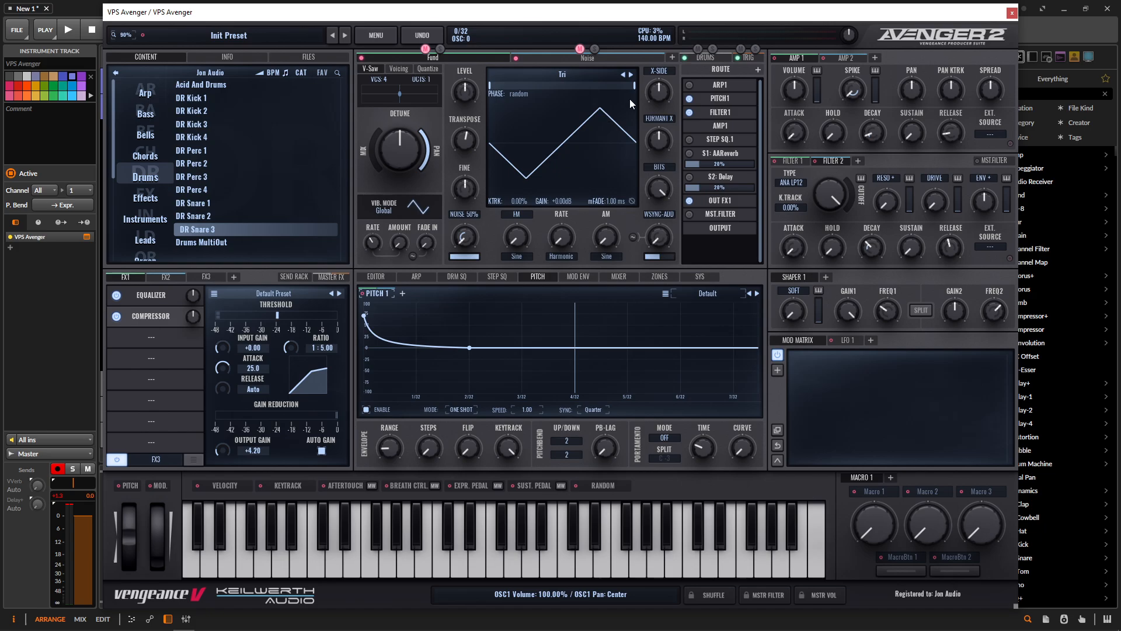
{"action": "left_click", "coordinate": [592, 59]}
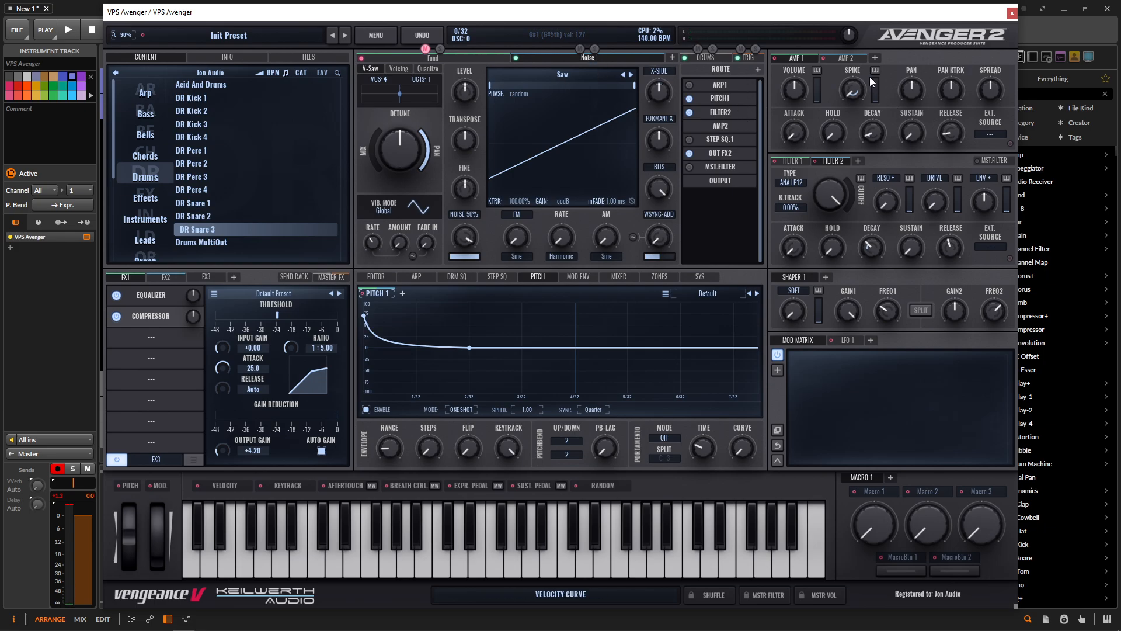
{"action": "left_click", "coordinate": [845, 58]}
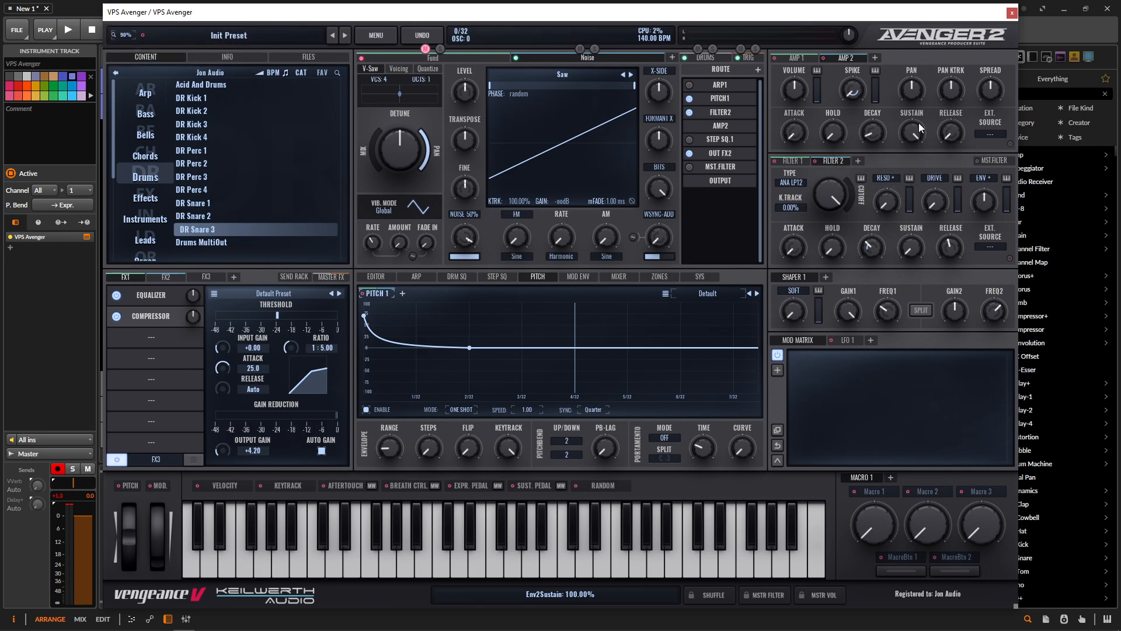
{"action": "left_click_drag", "start_coordinate": [915, 132], "coordinate": [909, 257]}
{"action": "left_click_drag", "start_coordinate": [860, 131], "coordinate": [875, 145]}
{"action": "mouse_move", "coordinate": [875, 135]}
{"action": "left_mouse_down"}
{"action": "mouse_move", "coordinate": [875, 149]}
{"action": "mouse_move", "coordinate": [877, 133]}
{"action": "left_mouse_up"}
{"action": "scroll", "coordinate": [877, 133], "scroll_direction": "down", "scroll_amount": 3}
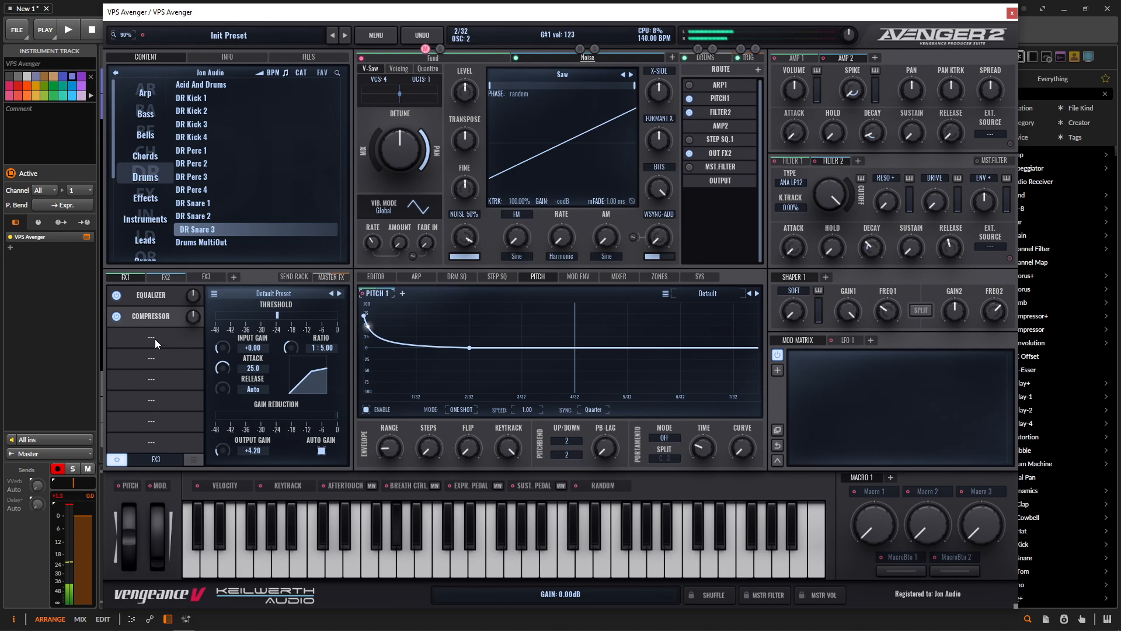
- Add an Equalizer and a Compressor to the FX2 rack, and lower the compressor's threshold to about -21 dB
{"action": "left_click", "coordinate": [166, 276]}
{"action": "left_click", "coordinate": [163, 292]}
{"action": "left_click", "coordinate": [148, 294]}
{"action": "left_click", "coordinate": [148, 294]}
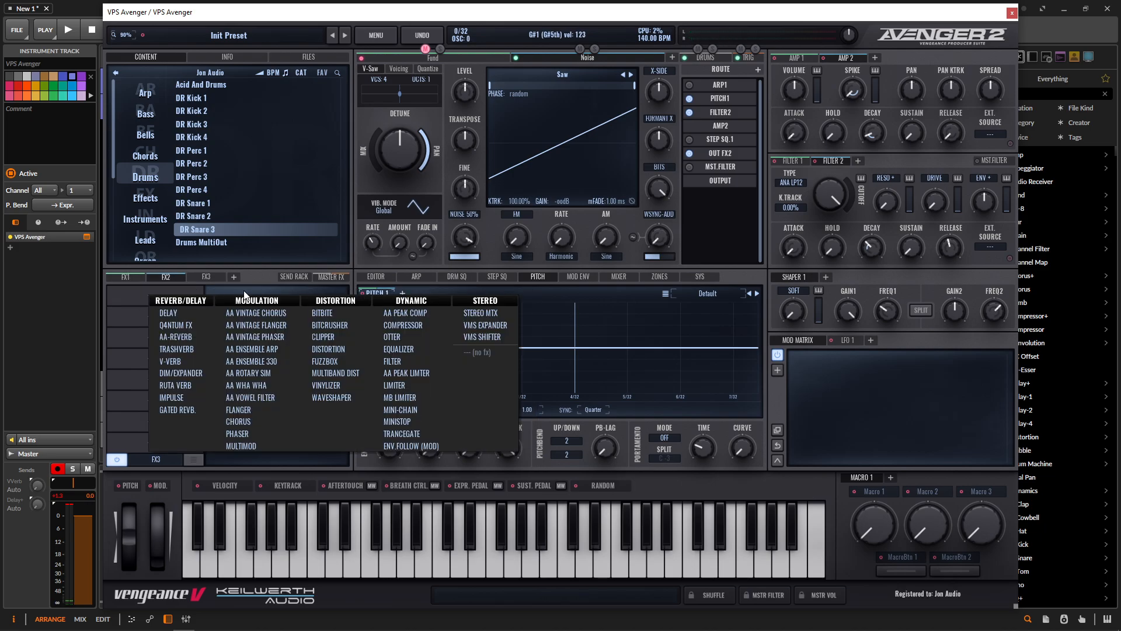
{"action": "left_click", "coordinate": [416, 348]}
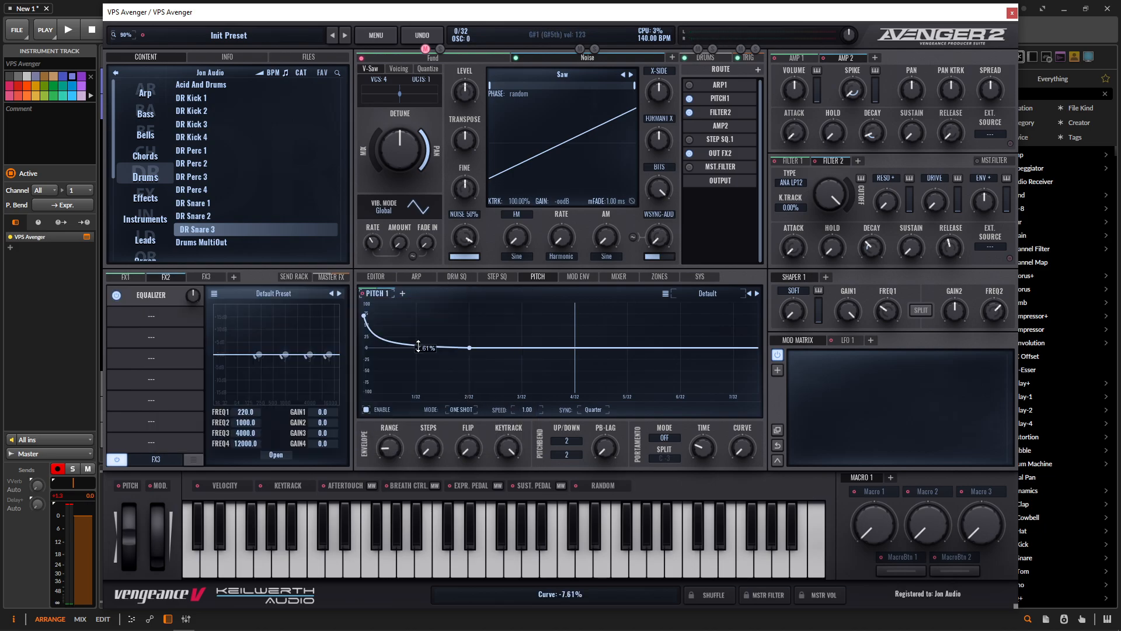
{"action": "left_click", "coordinate": [171, 322]}
{"action": "left_click", "coordinate": [413, 349]}
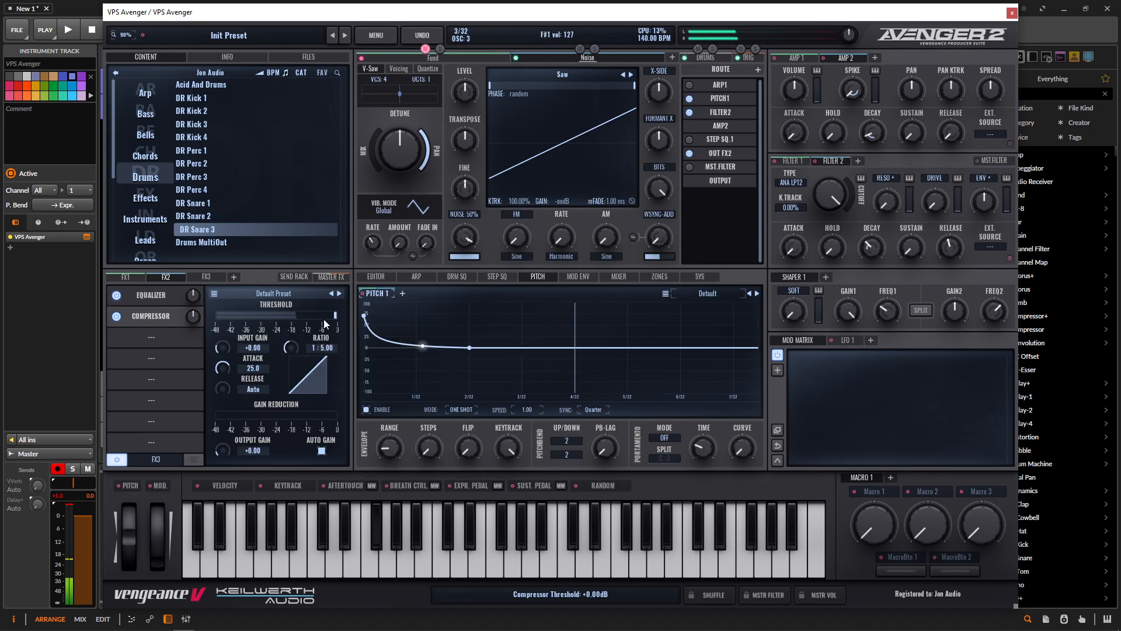
{"action": "left_click_drag", "start_coordinate": [324, 320], "coordinate": [284, 320]}
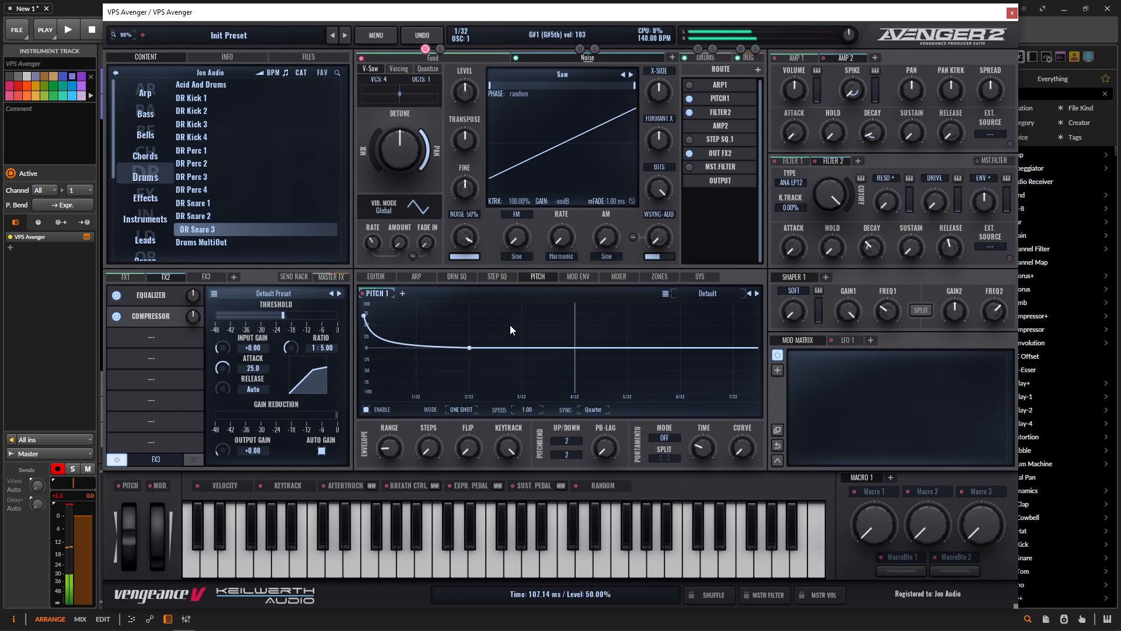
- Lengthen the release of AMP 2 to about 89 ms
{"action": "mouse_move", "coordinate": [954, 134]}
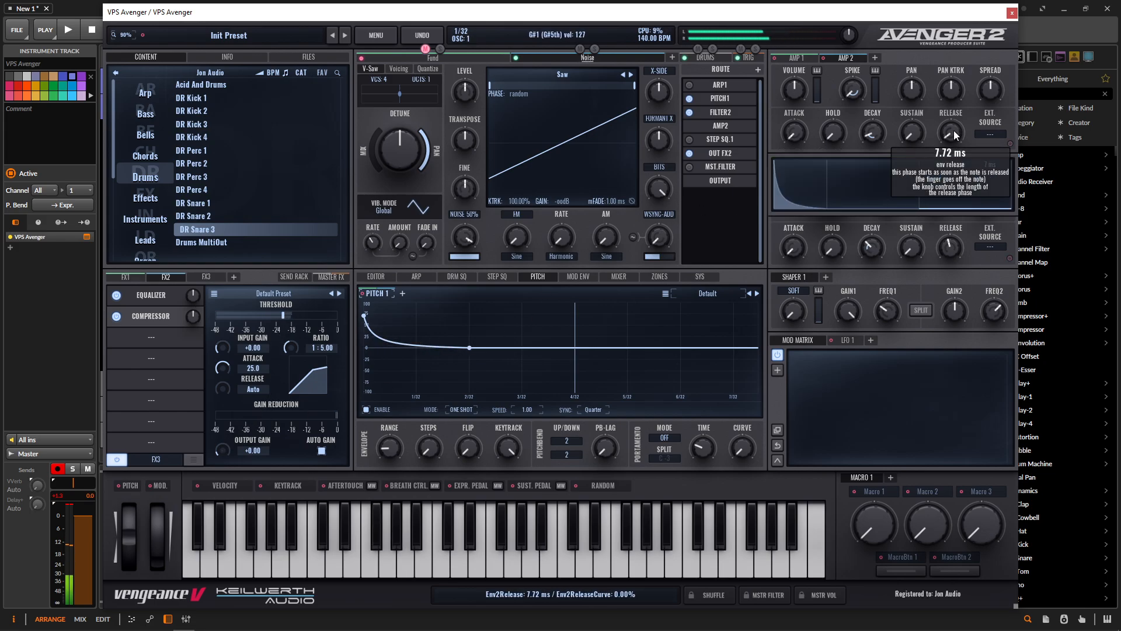
{"action": "scroll", "coordinate": [953, 133], "scroll_direction": "up", "scroll_amount": 5}
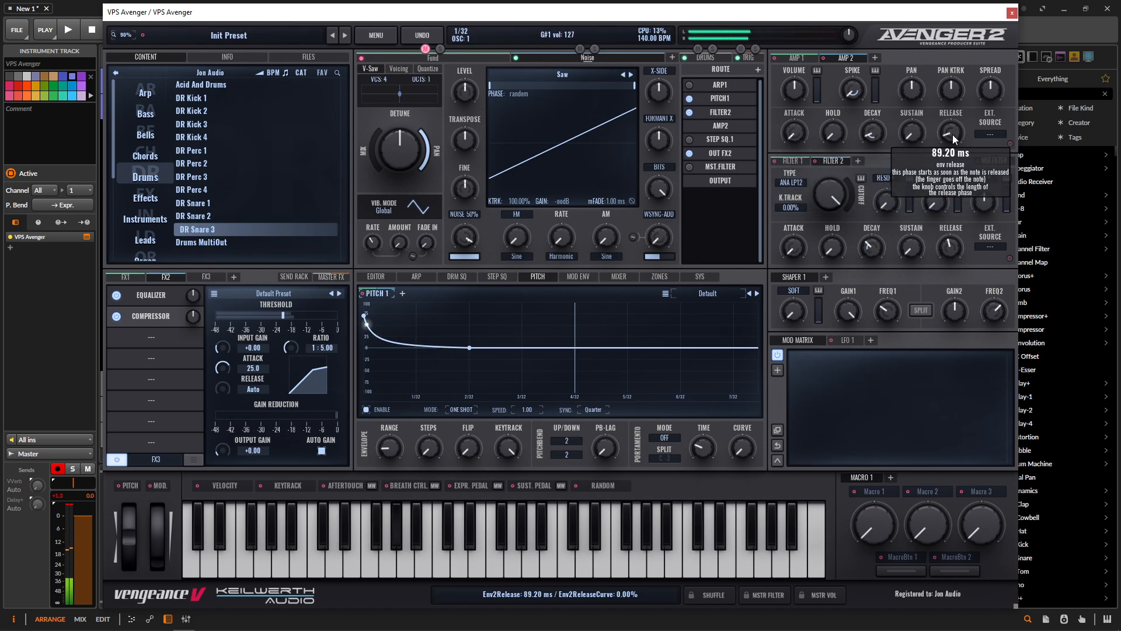
{"action": "scroll", "coordinate": [953, 136], "scroll_direction": "up", "scroll_amount": 3}
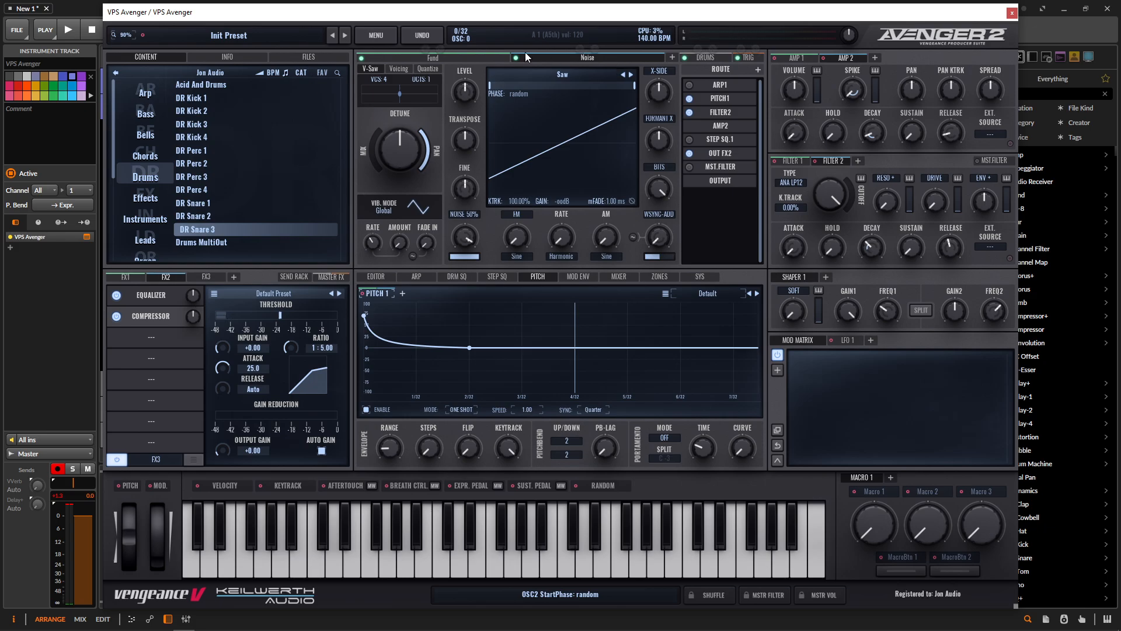
- Lower the Fund oscillator's level slightly and set AMP 1's decay to about 847 ms with a decay curve of about -38%
{"action": "left_click", "coordinate": [475, 58]}
{"action": "mouse_move", "coordinate": [464, 93]}
{"action": "left_mouse_down"}
{"action": "mouse_move", "coordinate": [459, 145]}
{"action": "mouse_move", "coordinate": [465, 93]}
{"action": "left_mouse_up"}
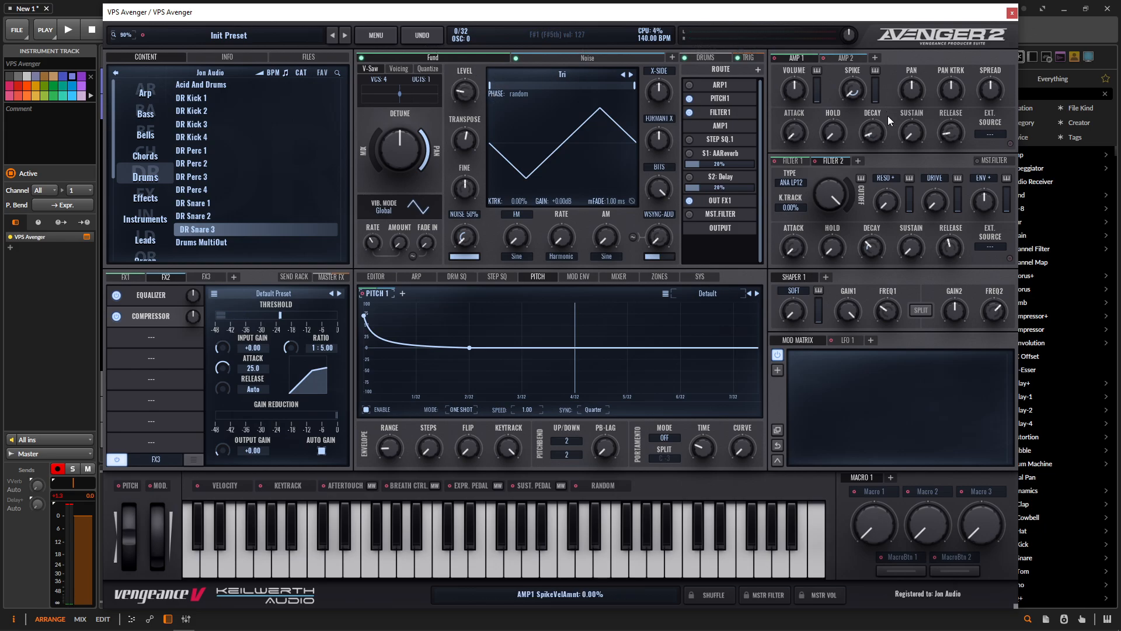
{"action": "left_click_drag", "start_coordinate": [871, 129], "coordinate": [877, 139]}
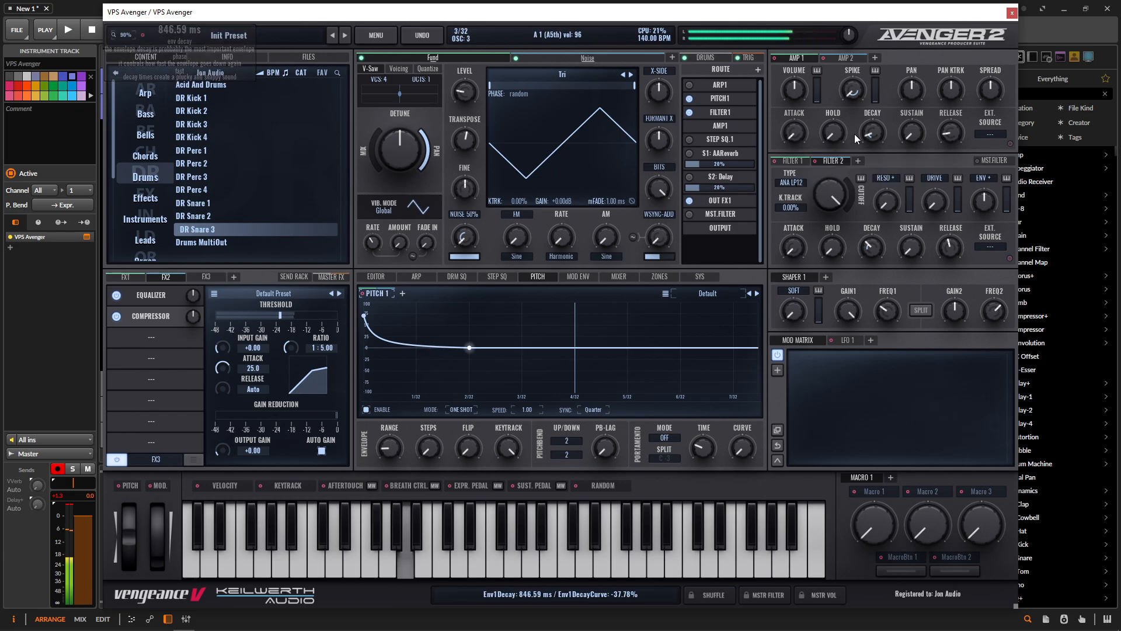
- Lower the Noise oscillator's level slightly and fine-tune its noise amount
{"action": "left_click", "coordinate": [593, 59]}
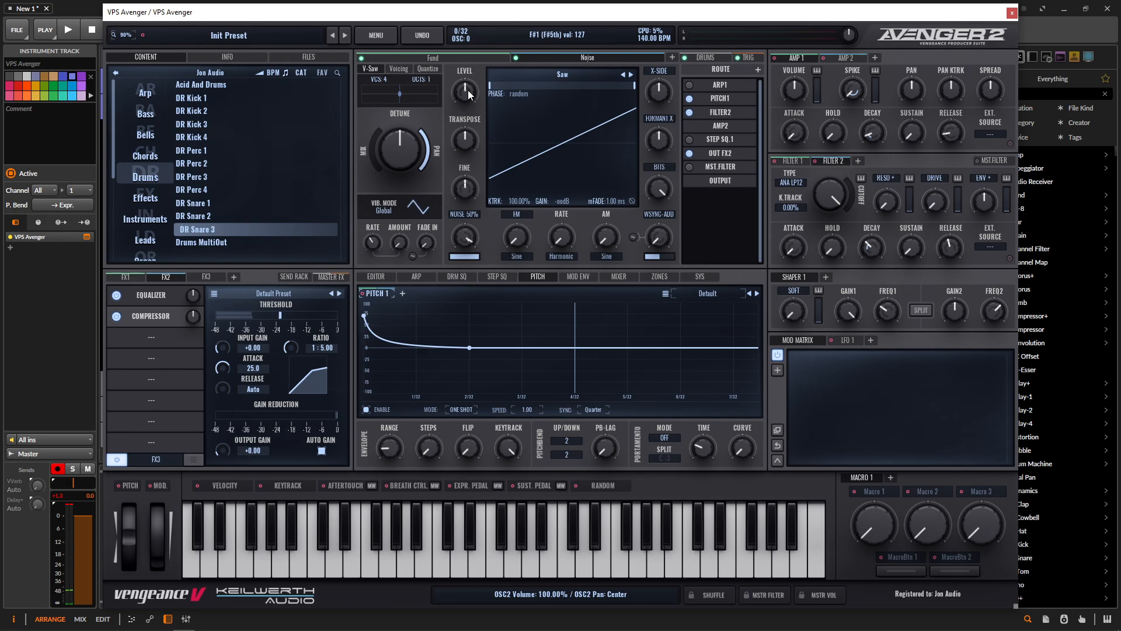
{"action": "scroll", "coordinate": [466, 96], "scroll_direction": "down", "scroll_amount": 1}
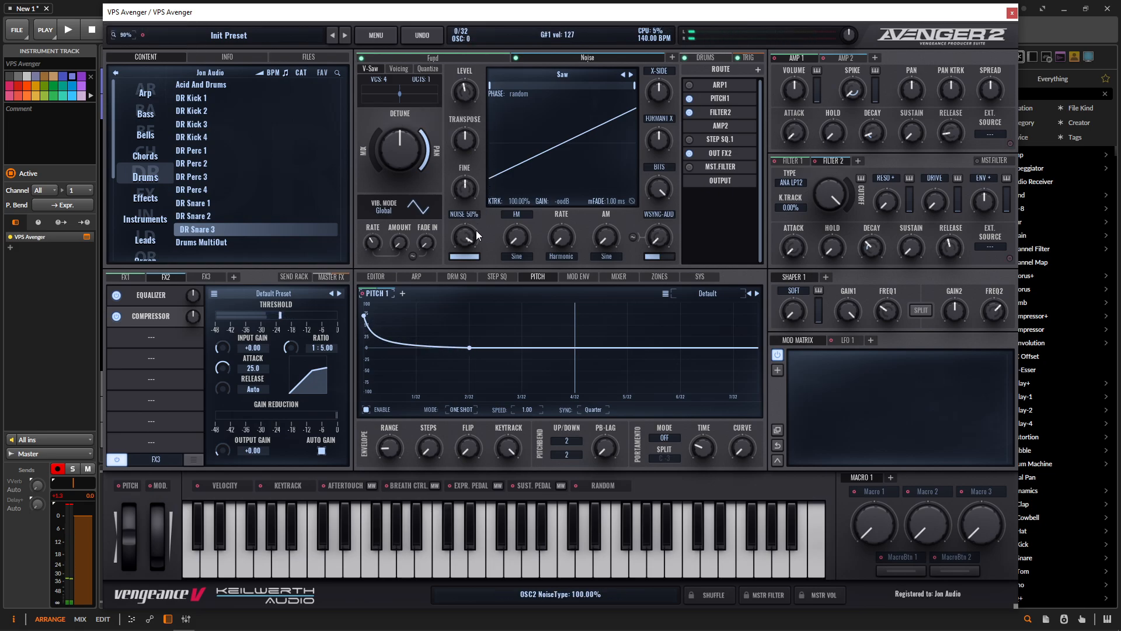
{"action": "mouse_move", "coordinate": [468, 237]}
{"action": "left_mouse_down"}
{"action": "mouse_move", "coordinate": [462, 264]}
{"action": "mouse_move", "coordinate": [455, 206]}
{"action": "mouse_move", "coordinate": [460, 257]}
{"action": "mouse_move", "coordinate": [465, 240]}
{"action": "left_mouse_up"}
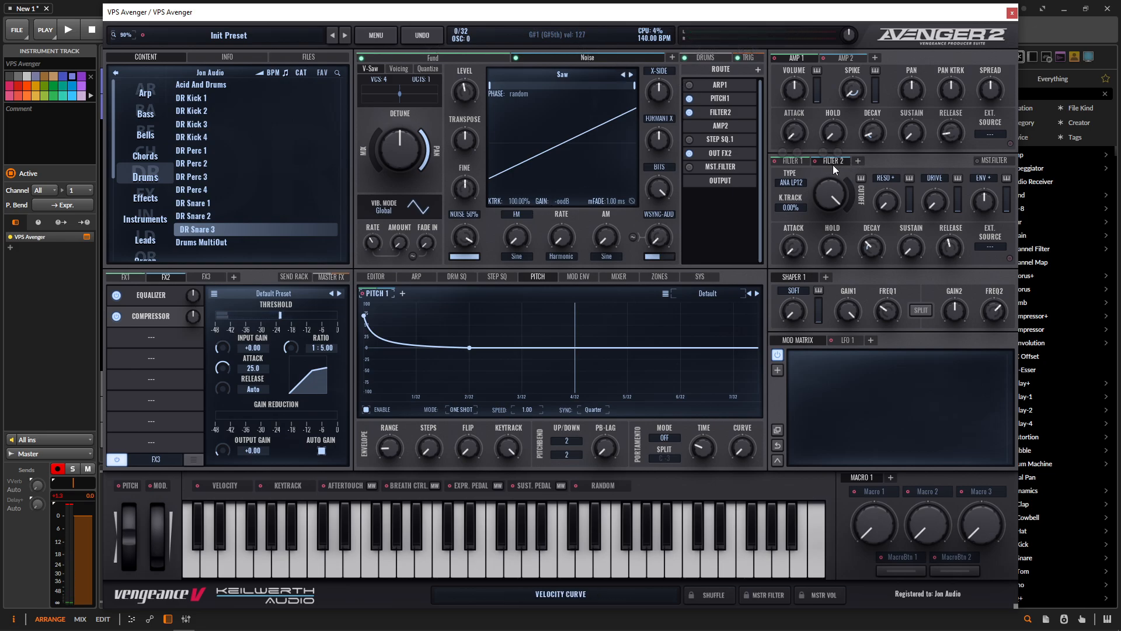
- Set FILTER 2 to the NEX BP12 band-pass type with a cutoff of about 3103 Hz, and raise its envelope amount
{"action": "left_click", "coordinate": [791, 184]}
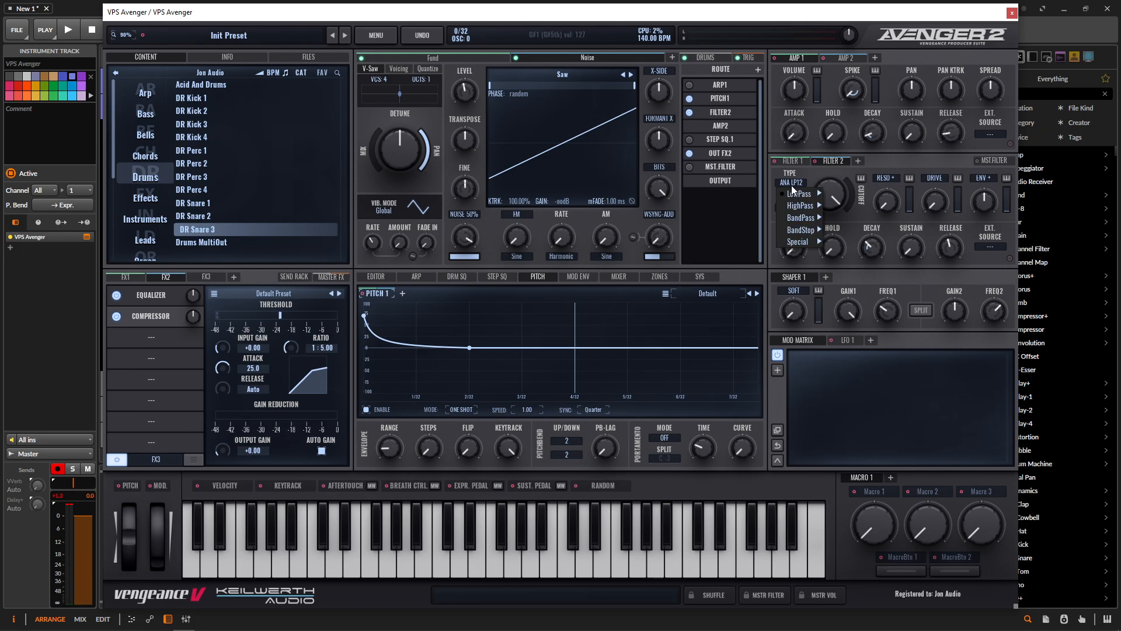
{"action": "mouse_move", "coordinate": [795, 225]}
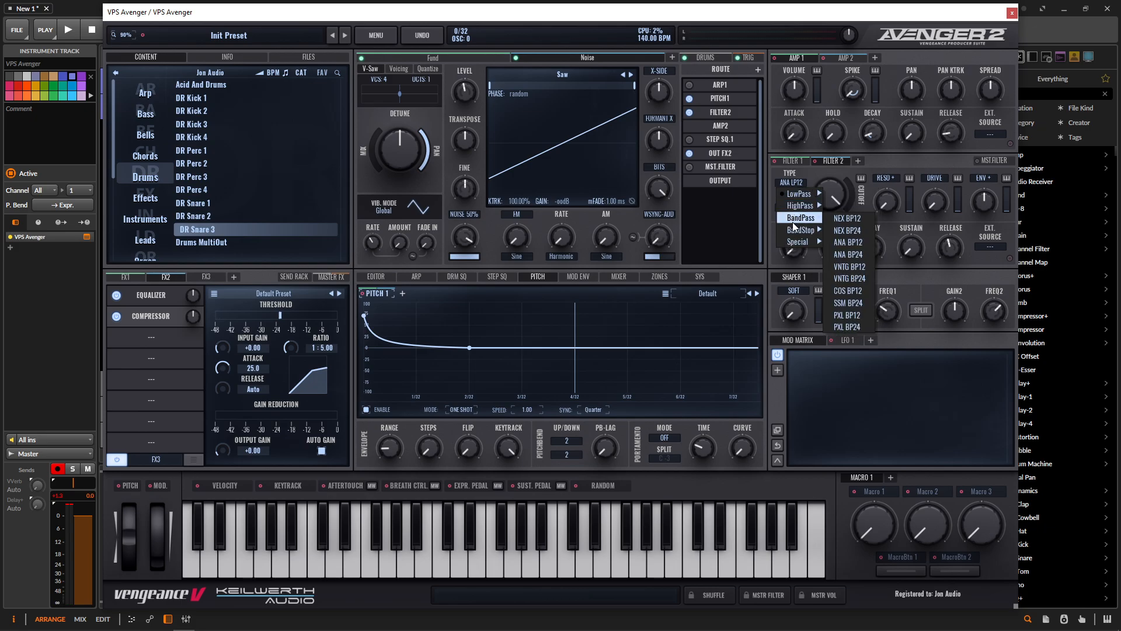
{"action": "left_click", "coordinate": [863, 221]}
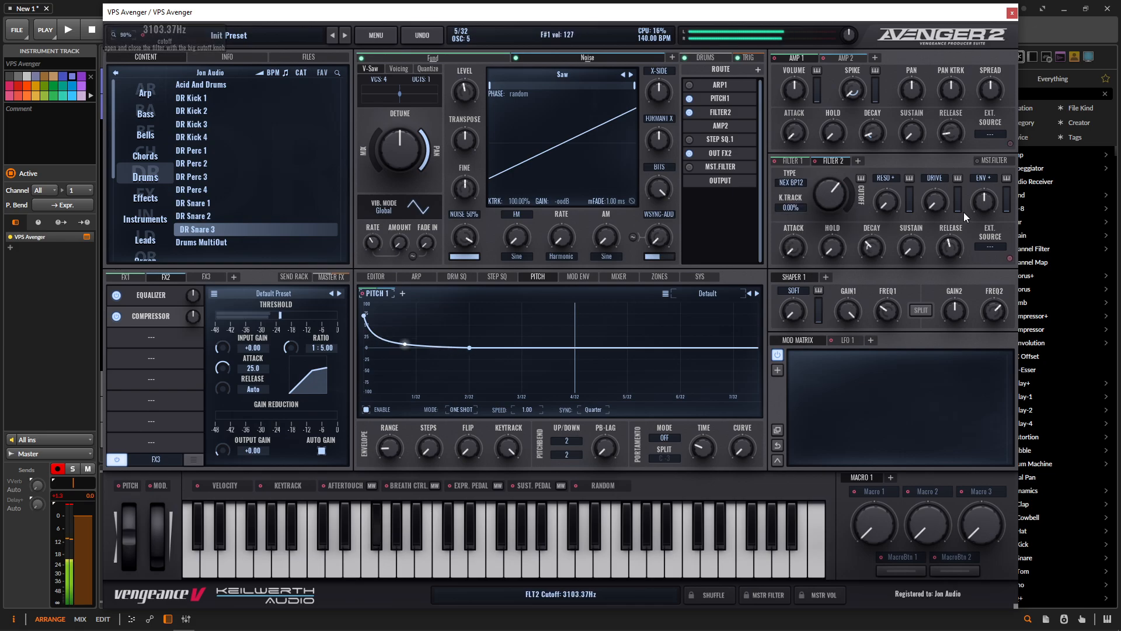
{"action": "mouse_move", "coordinate": [985, 202]}
{"action": "left_mouse_down"}
{"action": "mouse_move", "coordinate": [991, 186]}
{"action": "mouse_move", "coordinate": [987, 205]}
{"action": "left_mouse_up"}
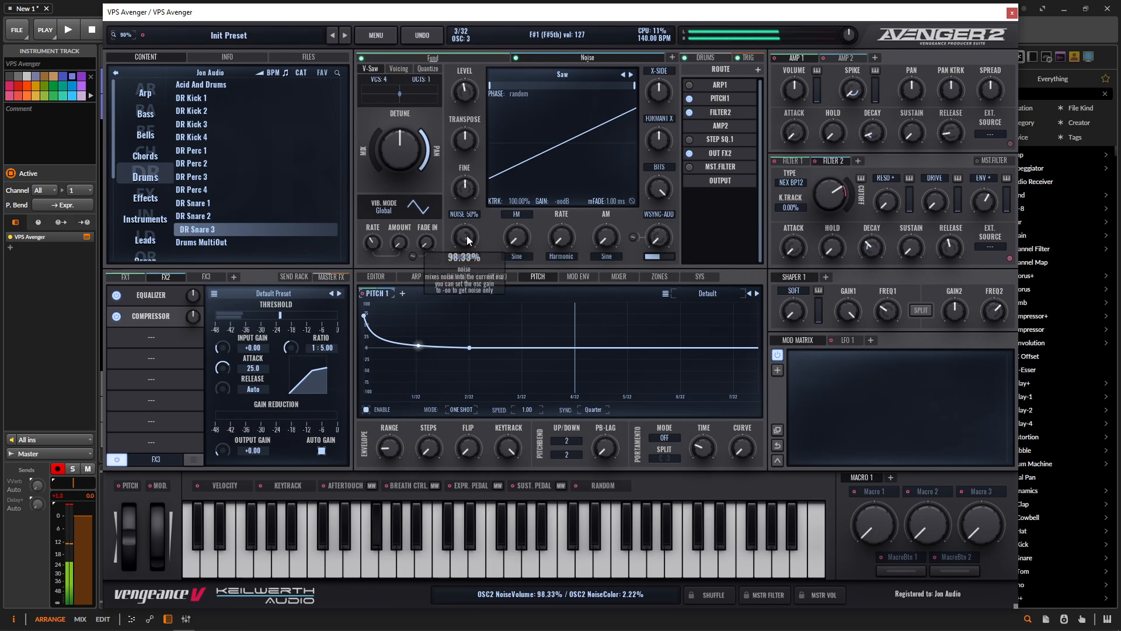
- Adjust the Noise oscillator's noise volume and color, and lower FILTER 2's cutoff to about 2423 Hz
{"action": "mouse_move", "coordinate": [471, 224]}
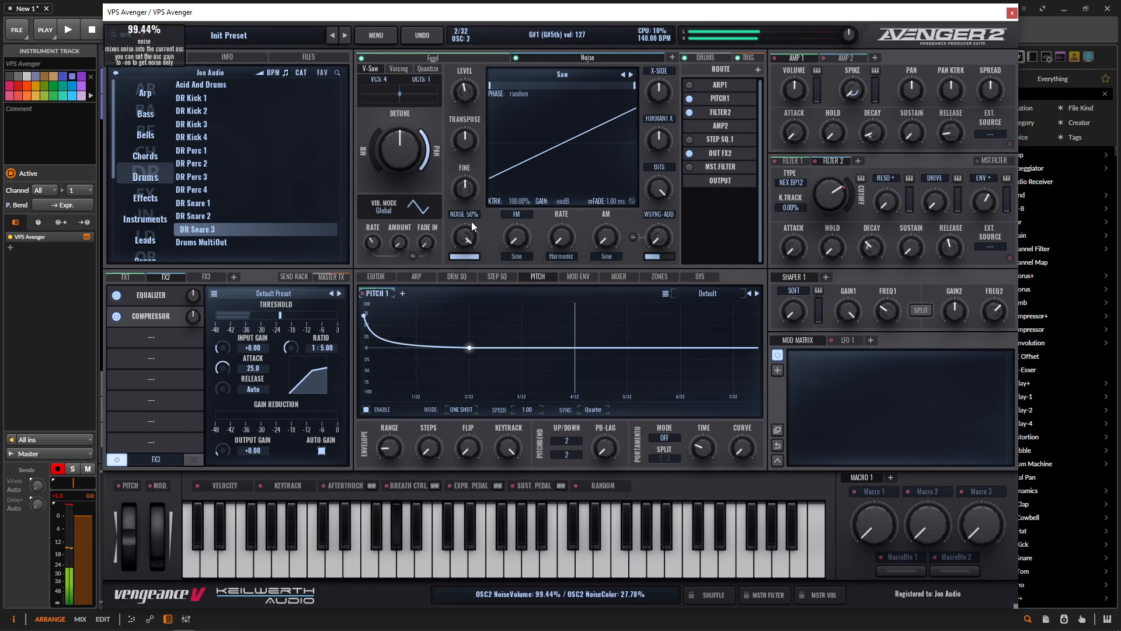
{"action": "left_click_drag", "start_coordinate": [471, 223], "coordinate": [471, 230]}
{"action": "mouse_move", "coordinate": [841, 202]}
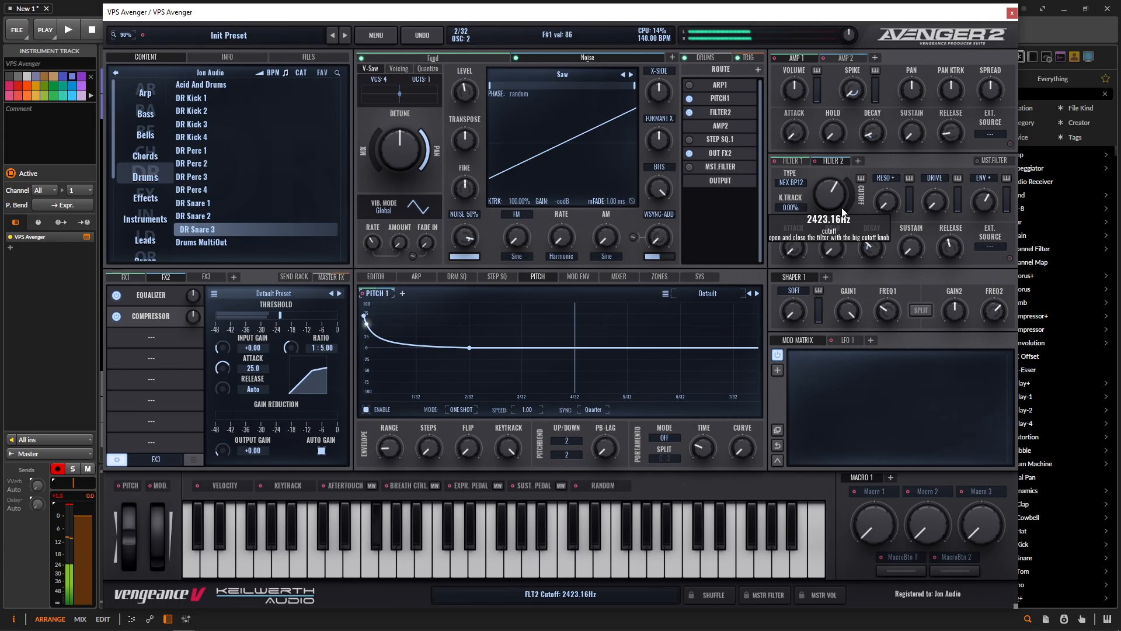
- Set the Noise oscillator's level to about 107% and fine-tune its noise volume to about 85%
{"action": "mouse_move", "coordinate": [463, 95]}
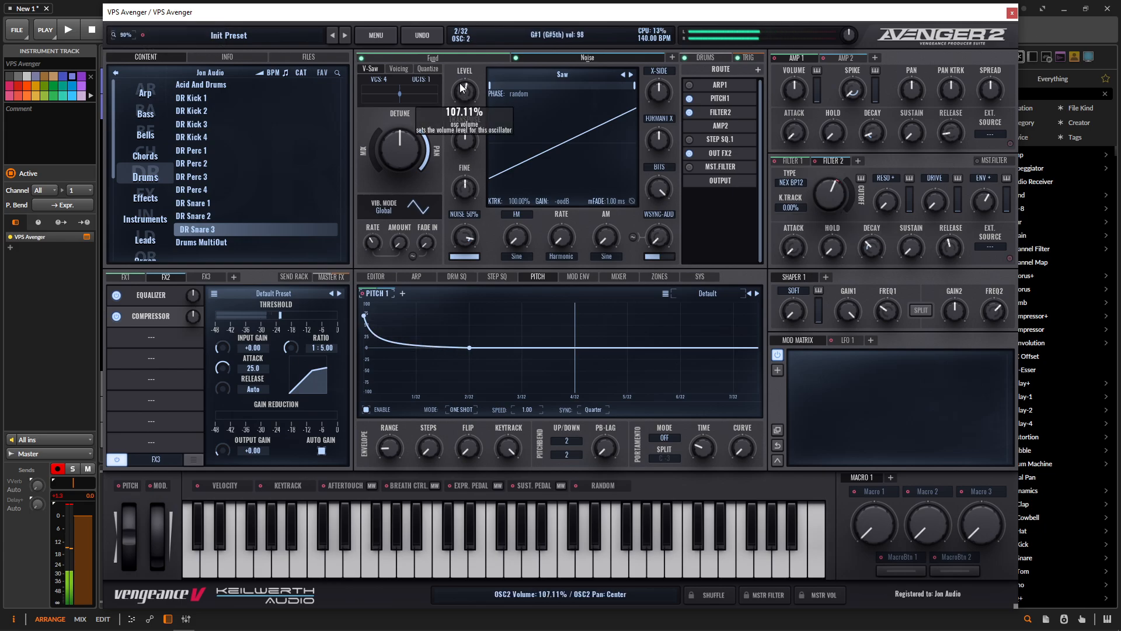
{"action": "mouse_move", "coordinate": [470, 254]}
{"action": "scroll", "coordinate": [471, 254], "scroll_direction": "down", "scroll_amount": 1}
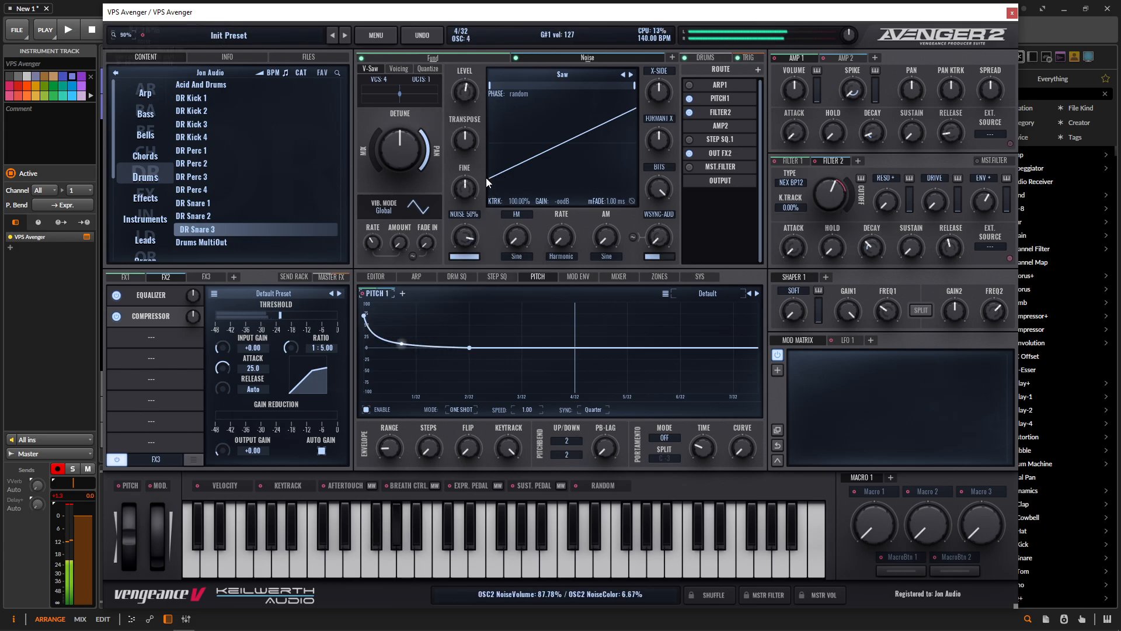
{"action": "scroll", "coordinate": [468, 94], "scroll_direction": "up", "scroll_amount": 1}
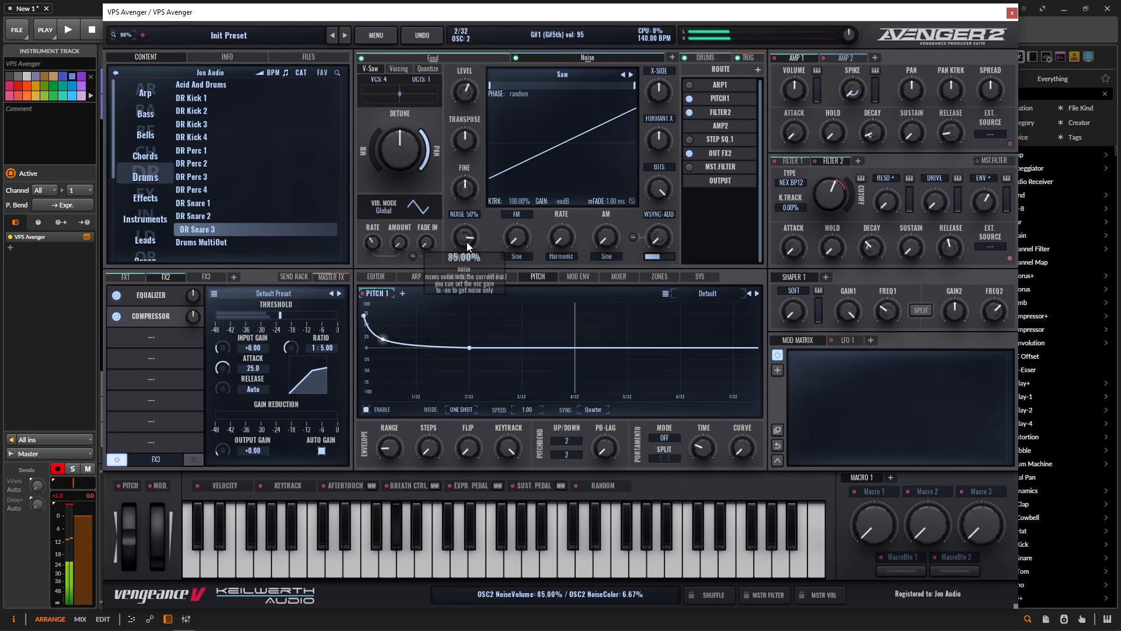
{"action": "scroll", "coordinate": [467, 239], "scroll_direction": "up", "scroll_amount": 1}
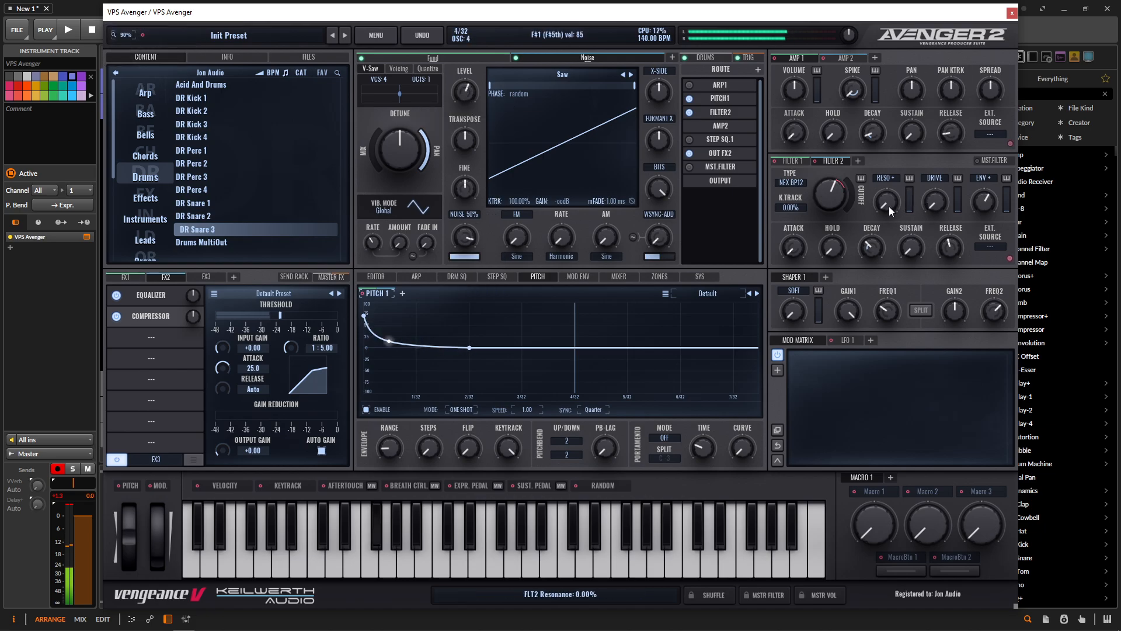
- Raise FILTER 2's resonance slightly and increase its drive
{"action": "mouse_move", "coordinate": [889, 203]}
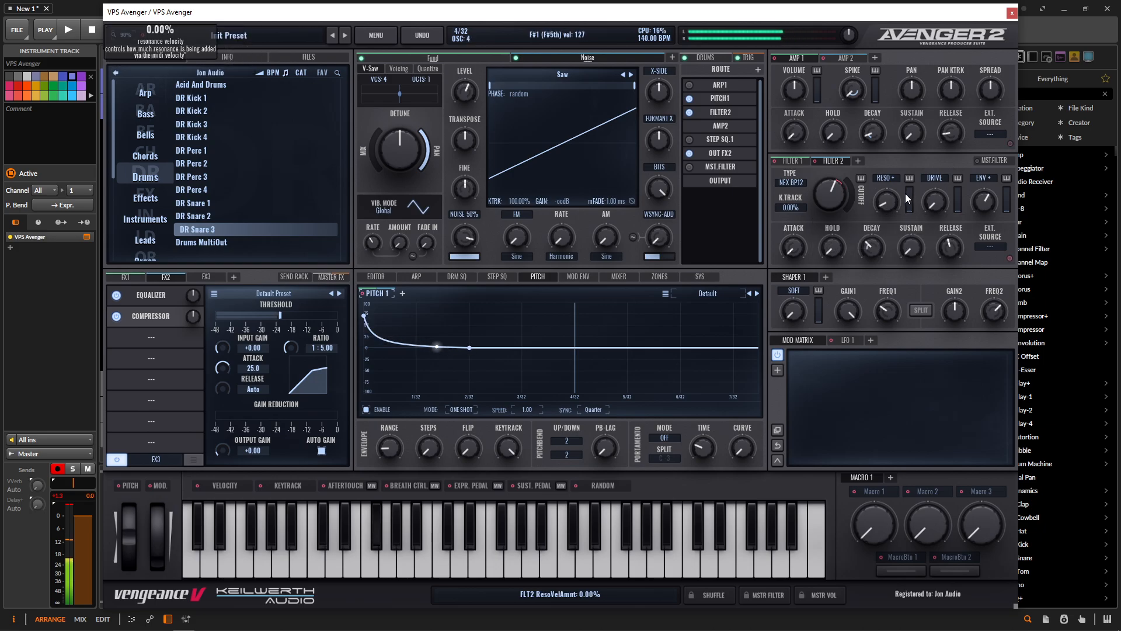
{"action": "scroll", "coordinate": [933, 187], "scroll_direction": "up", "scroll_amount": 5}
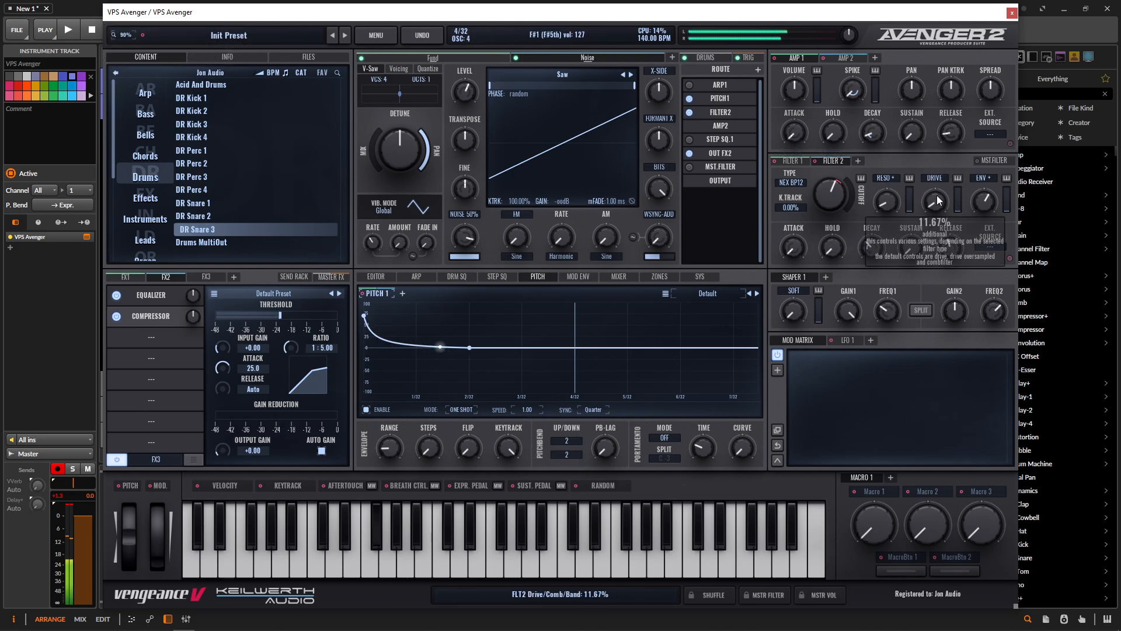
{"action": "scroll", "coordinate": [925, 178], "scroll_direction": "down", "scroll_amount": 3}
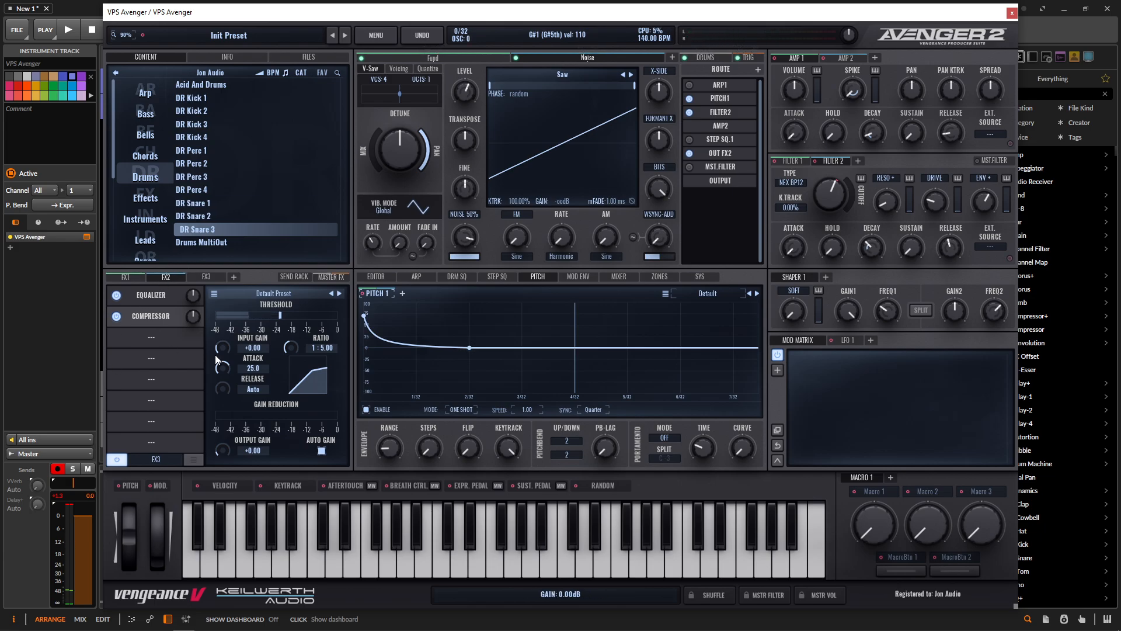
- Set the FX2 compressor's output gain to +3.46 and fine-tune FILTER 2 with a cutoff of about 1739 Hz
{"action": "left_click_drag", "start_coordinate": [224, 461], "coordinate": [219, 446]}
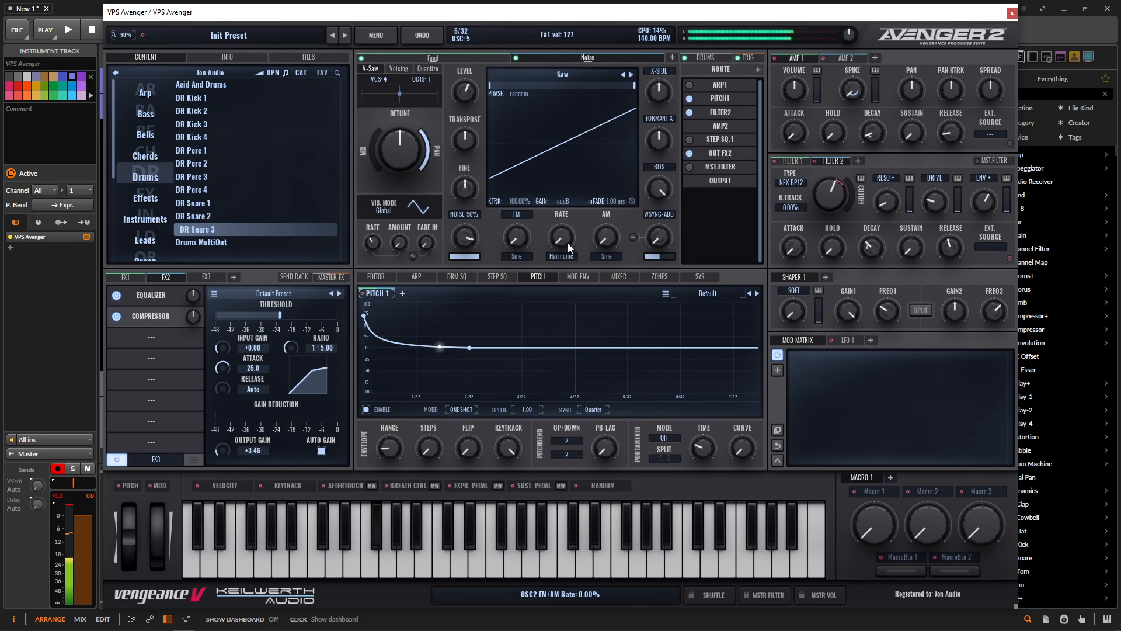
{"action": "left_click_drag", "start_coordinate": [836, 202], "coordinate": [833, 202]}
{"action": "left_click_drag", "start_coordinate": [990, 202], "coordinate": [990, 200]}
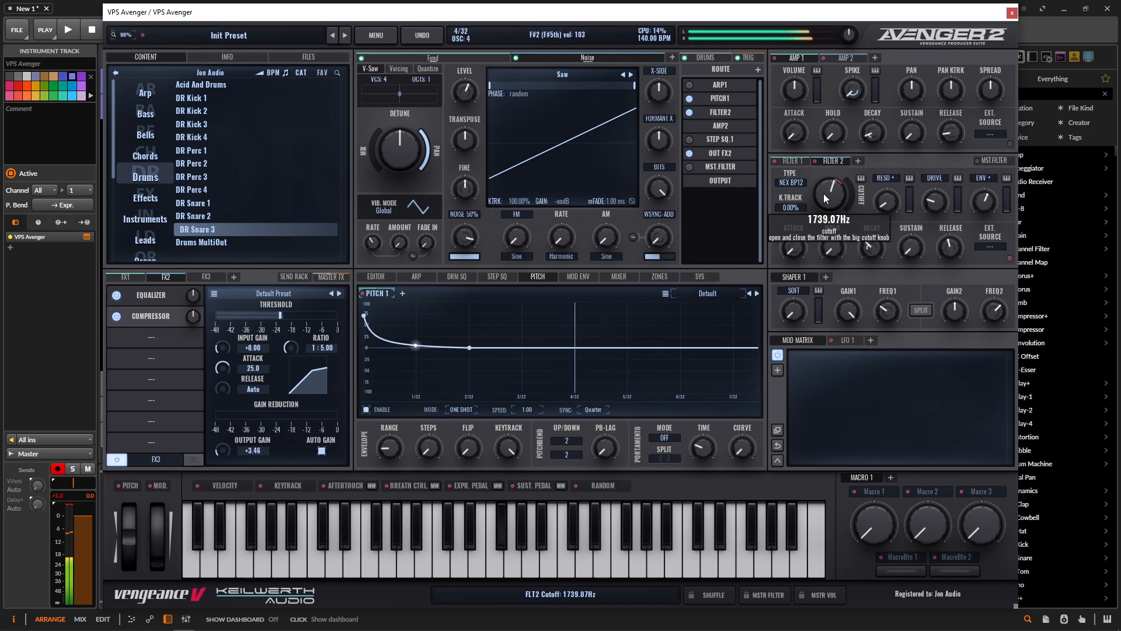
- Fine-tune the Fund oscillator's level
{"action": "left_click", "coordinate": [468, 58]}
{"action": "left_click_drag", "start_coordinate": [467, 95], "coordinate": [468, 96]}
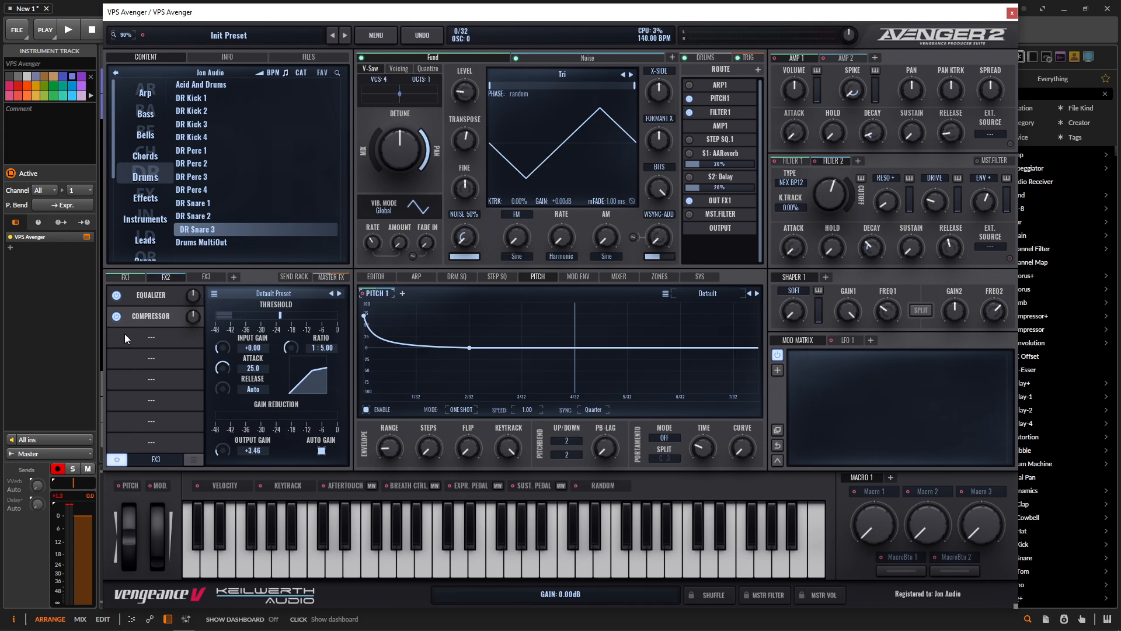
- Add an Equalizer to the first slot of FX3 and boost its first band by about 5.3 at 170.7 Hz
{"action": "left_click", "coordinate": [216, 277]}
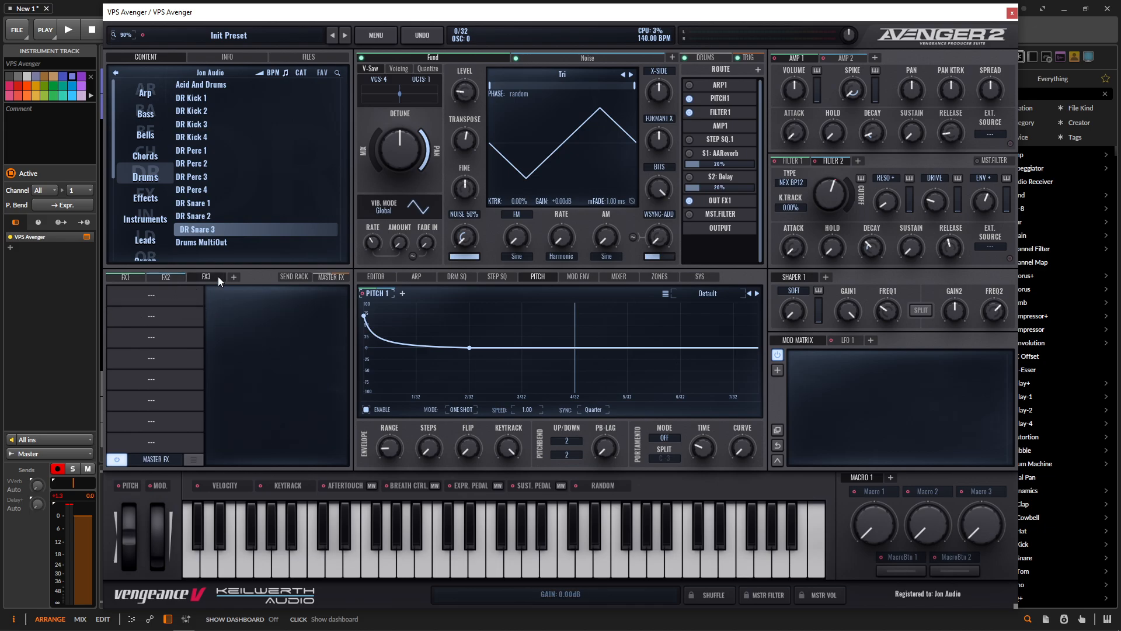
{"action": "left_click", "coordinate": [148, 299]}
{"action": "left_click", "coordinate": [416, 353]}
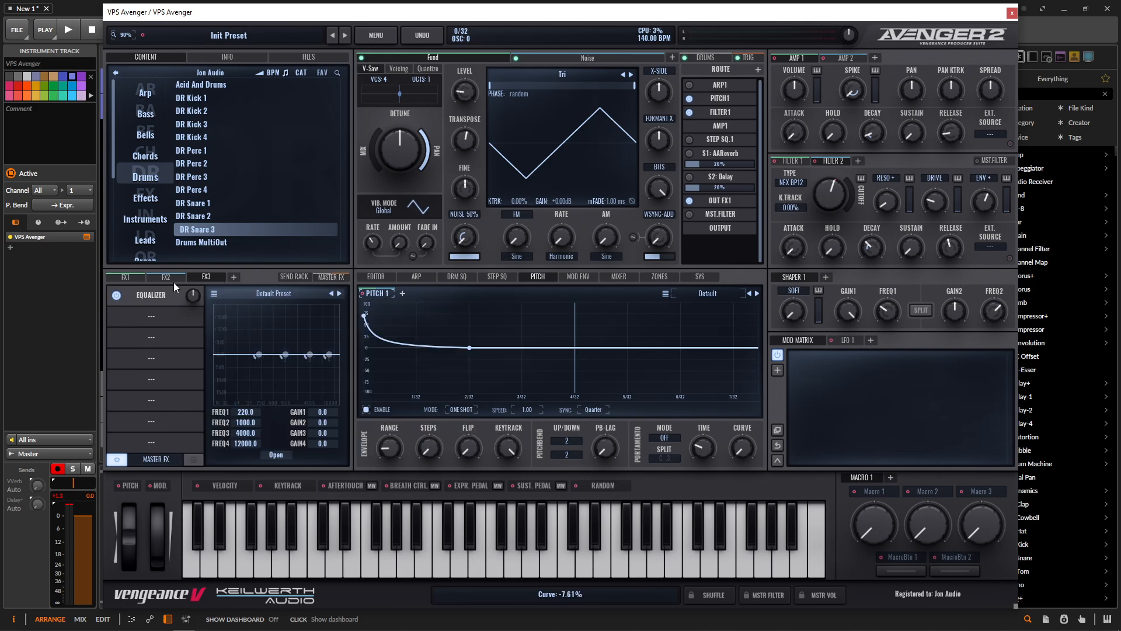
{"action": "left_click", "coordinate": [132, 279]}
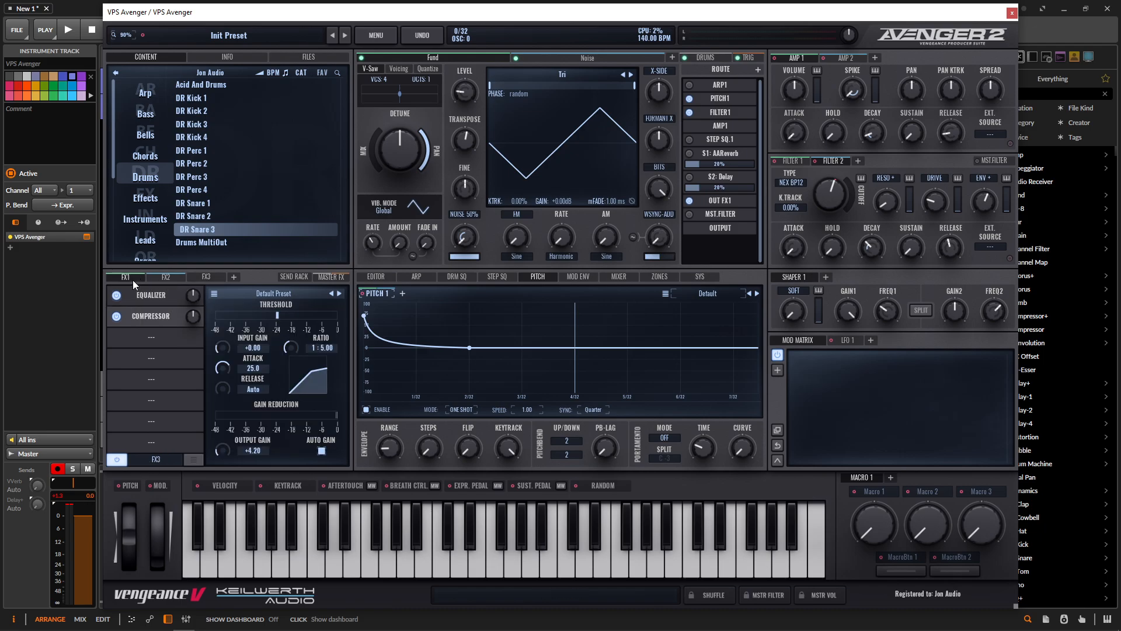
{"action": "left_click", "coordinate": [209, 277]}
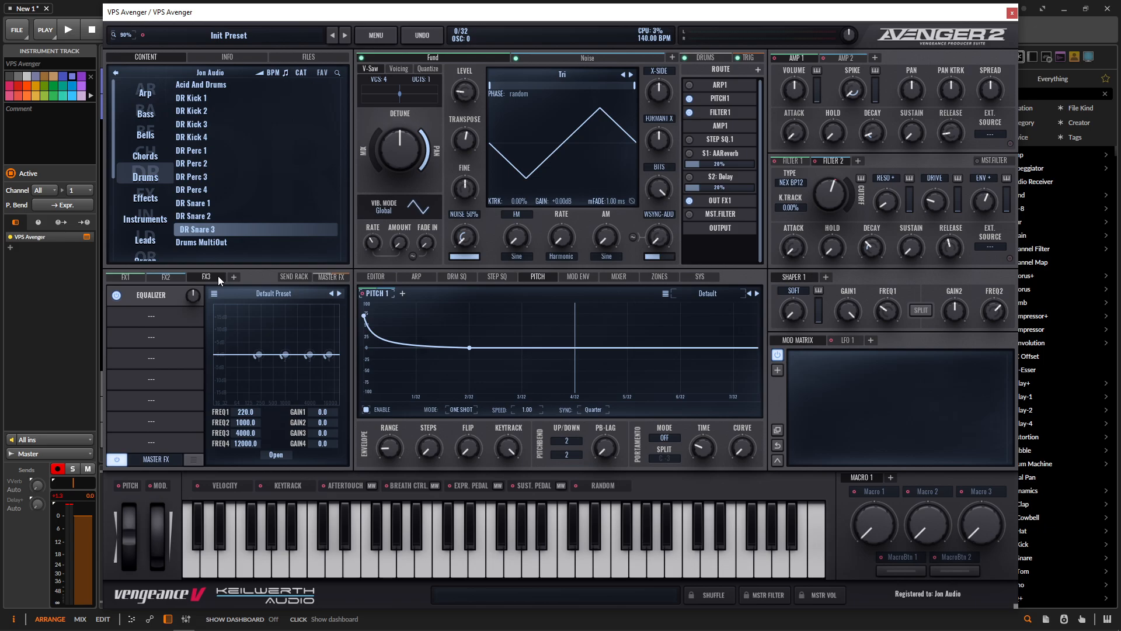
{"action": "left_click", "coordinate": [271, 455]}
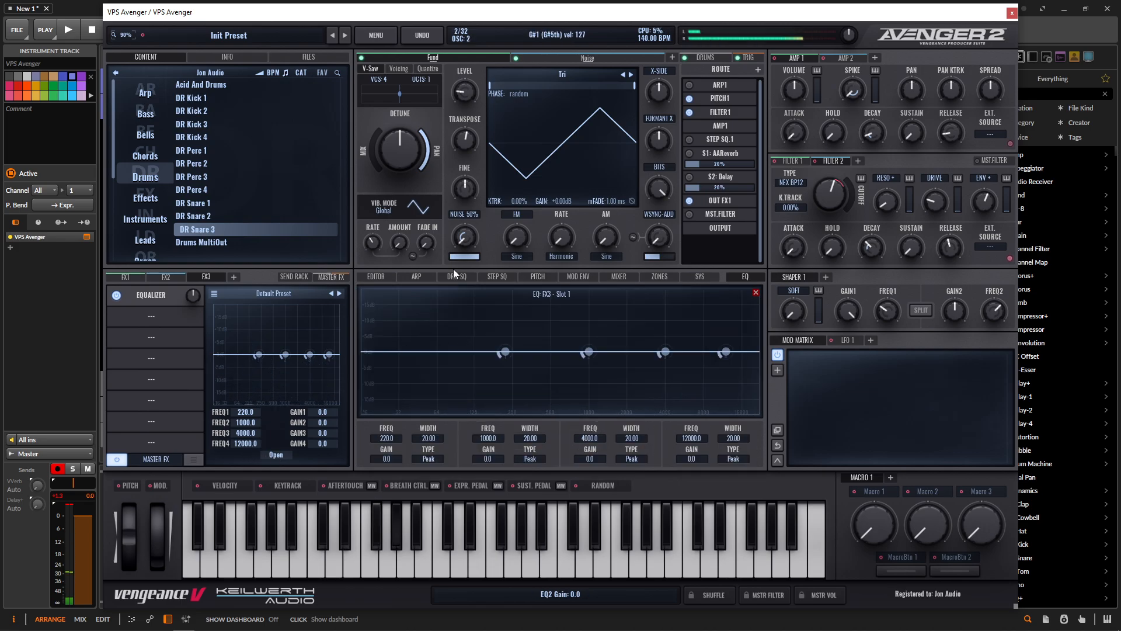
{"action": "left_click_drag", "start_coordinate": [506, 360], "coordinate": [492, 335]}
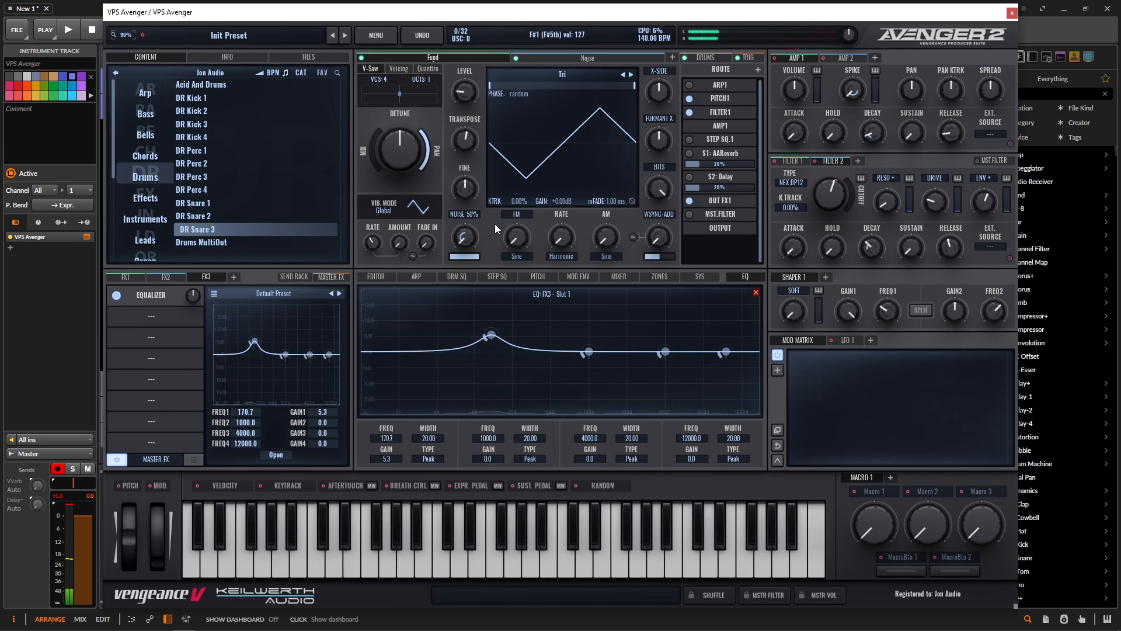
- Fine-tune the Fund oscillator's transpose, trying +4 and +5 semitones
{"action": "mouse_move", "coordinate": [465, 142]}
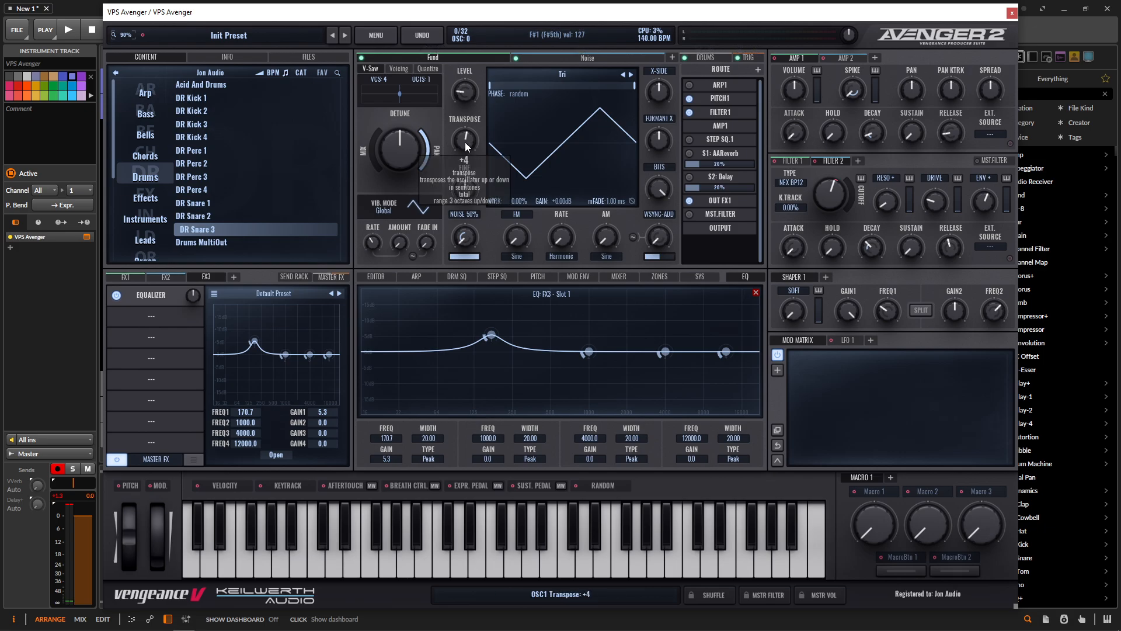
{"action": "scroll", "coordinate": [468, 141], "scroll_direction": "down", "scroll_amount": 1}
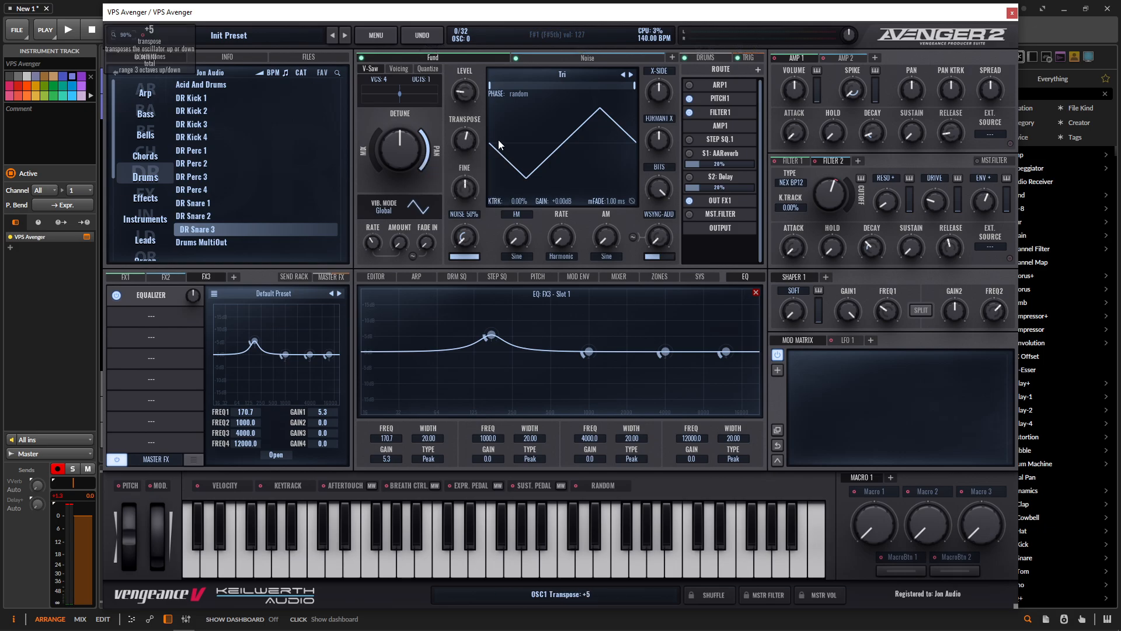
{"action": "scroll", "coordinate": [468, 141], "scroll_direction": "down", "scroll_amount": 1}
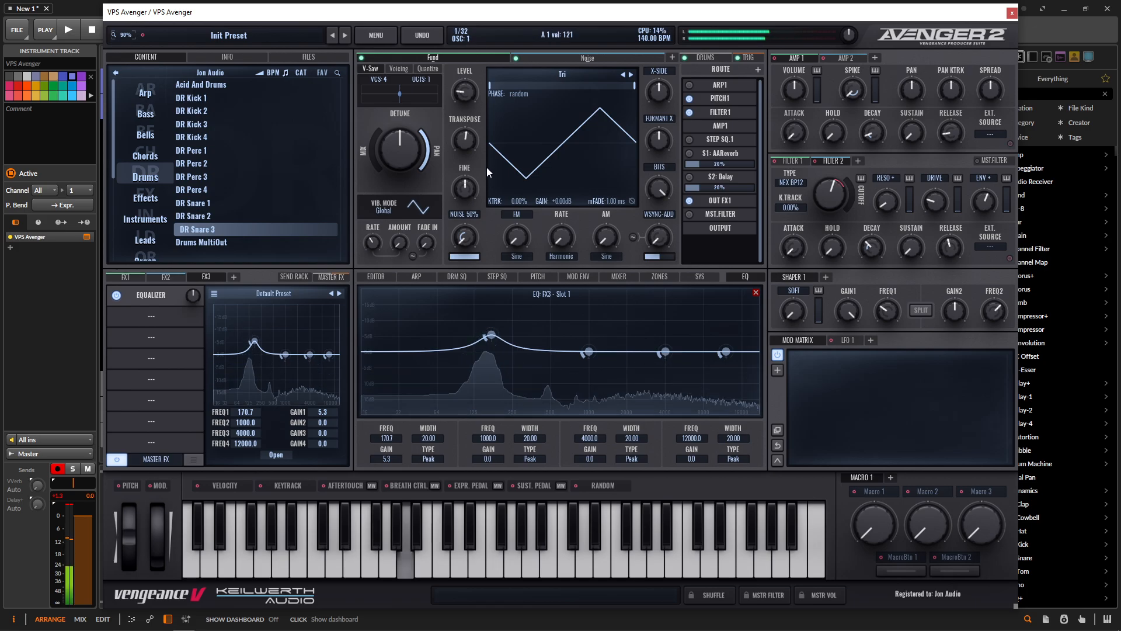
- Reshape the FX3 equalizer's first band to 158.5 Hz, gain 3.7, width 30.5, and its third band to 2188.3 Hz, gain 4.2, width 40.5
{"action": "mouse_move", "coordinate": [488, 343]}
{"action": "left_mouse_down"}
{"action": "mouse_move", "coordinate": [482, 333]}
{"action": "mouse_move", "coordinate": [488, 340]}
{"action": "left_mouse_up"}
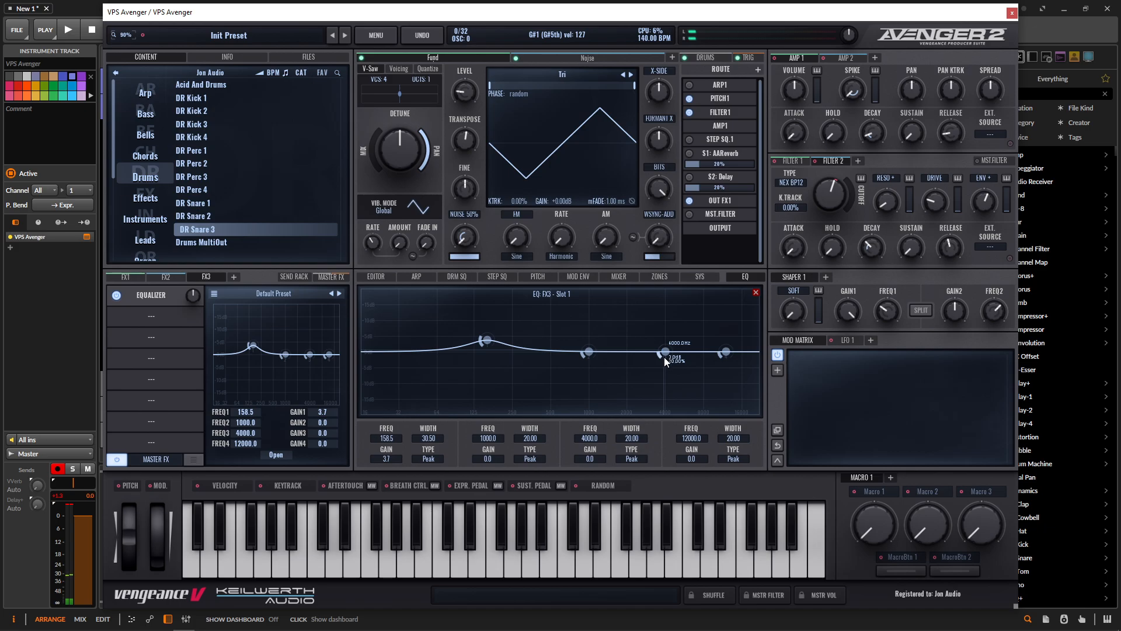
{"action": "left_click_drag", "start_coordinate": [667, 353], "coordinate": [633, 343]}
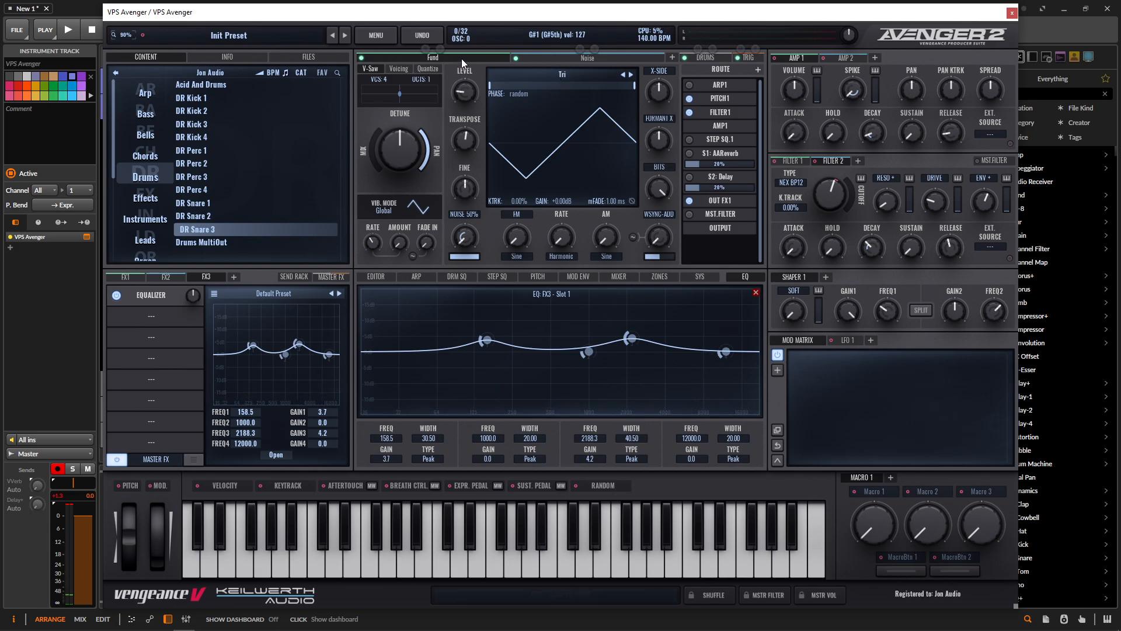
- Rebalance the oscillators by setting the Noise level to about 120% and the Fund level to about 42%
{"action": "left_click_drag", "start_coordinate": [472, 99], "coordinate": [472, 76]}
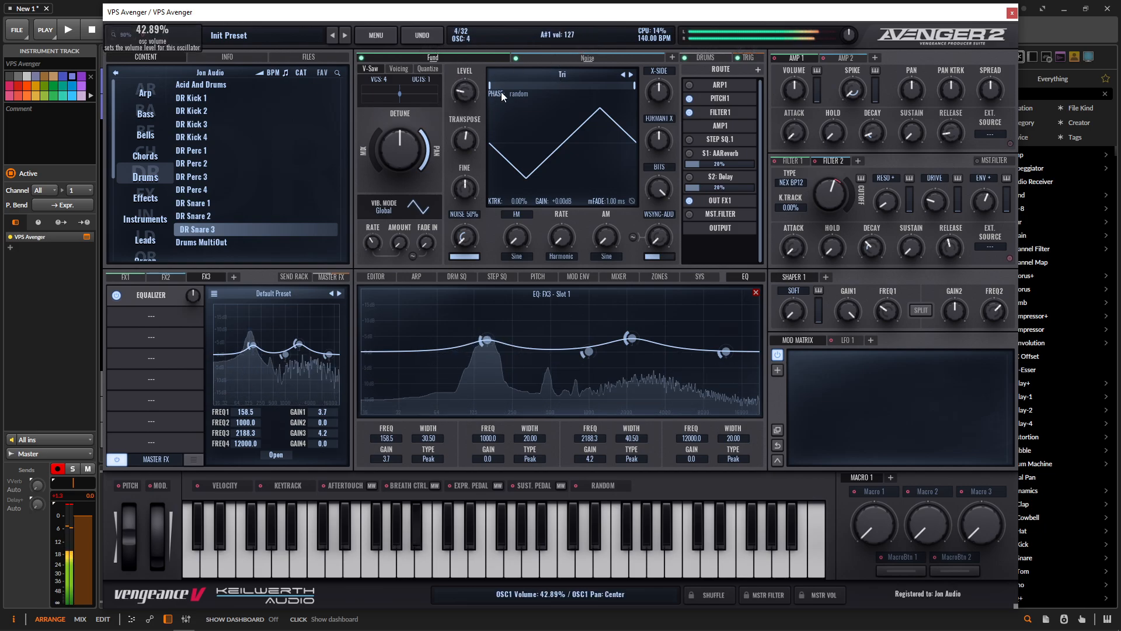
{"action": "left_click", "coordinate": [552, 58]}
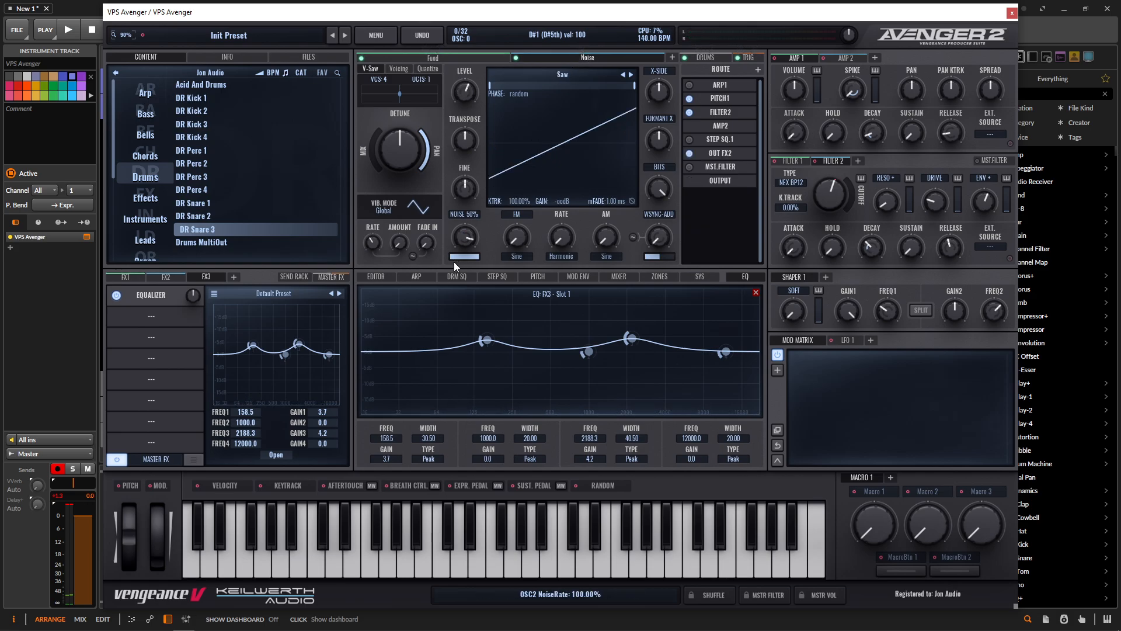
{"action": "mouse_move", "coordinate": [463, 238]}
{"action": "left_mouse_down"}
{"action": "mouse_move", "coordinate": [465, 252]}
{"action": "mouse_move", "coordinate": [464, 239]}
{"action": "left_mouse_up"}
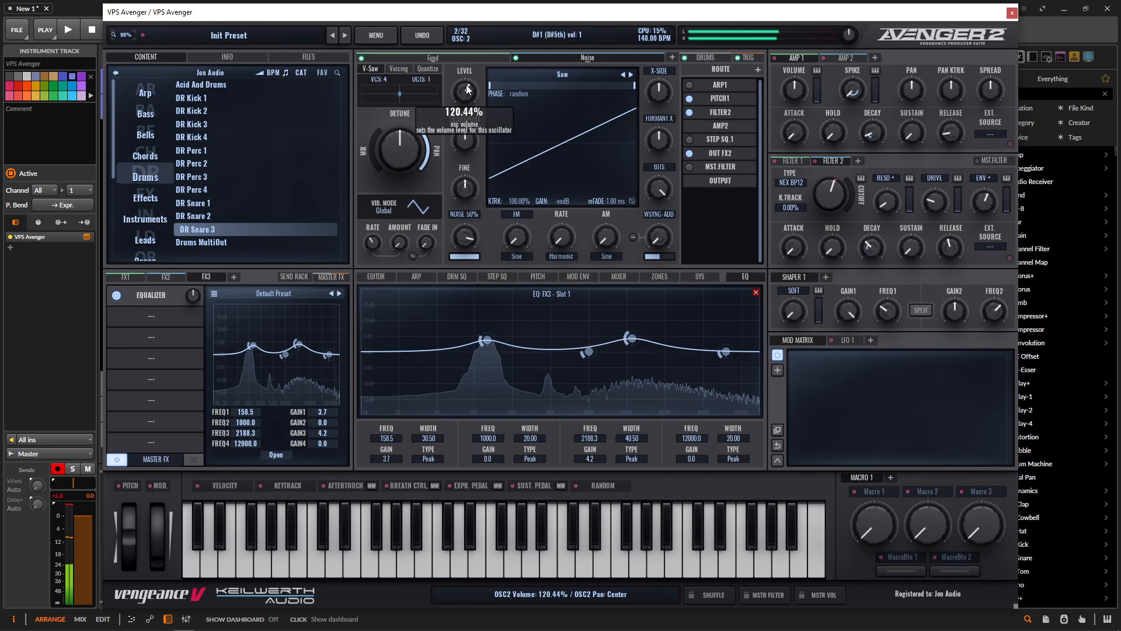
{"action": "left_click", "coordinate": [458, 58]}
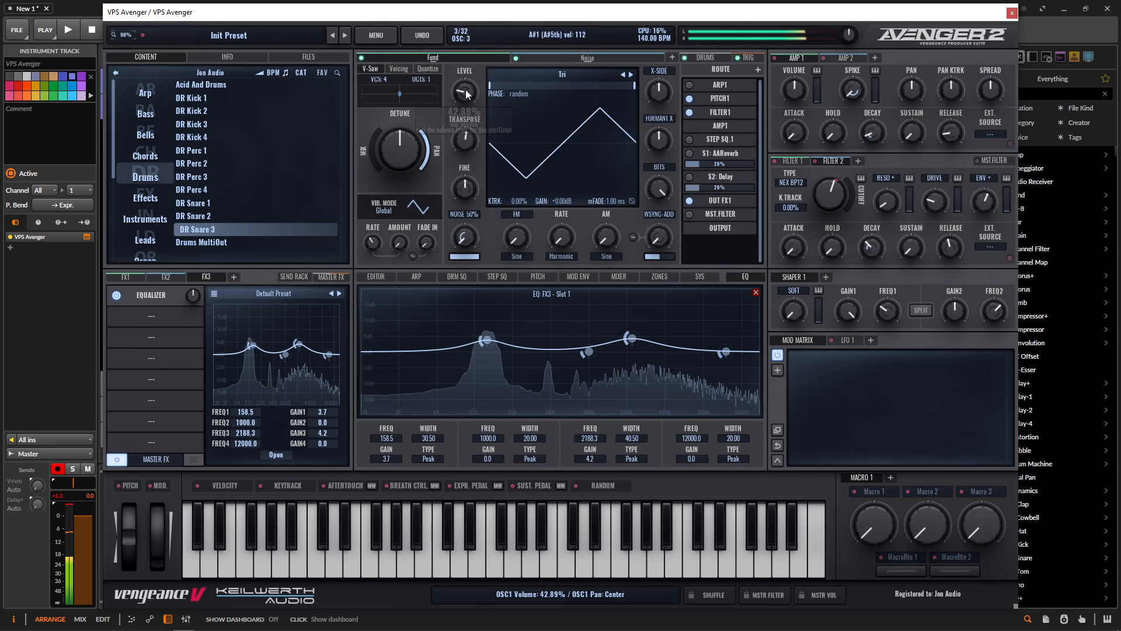
{"action": "left_click_drag", "start_coordinate": [467, 93], "coordinate": [475, 120]}
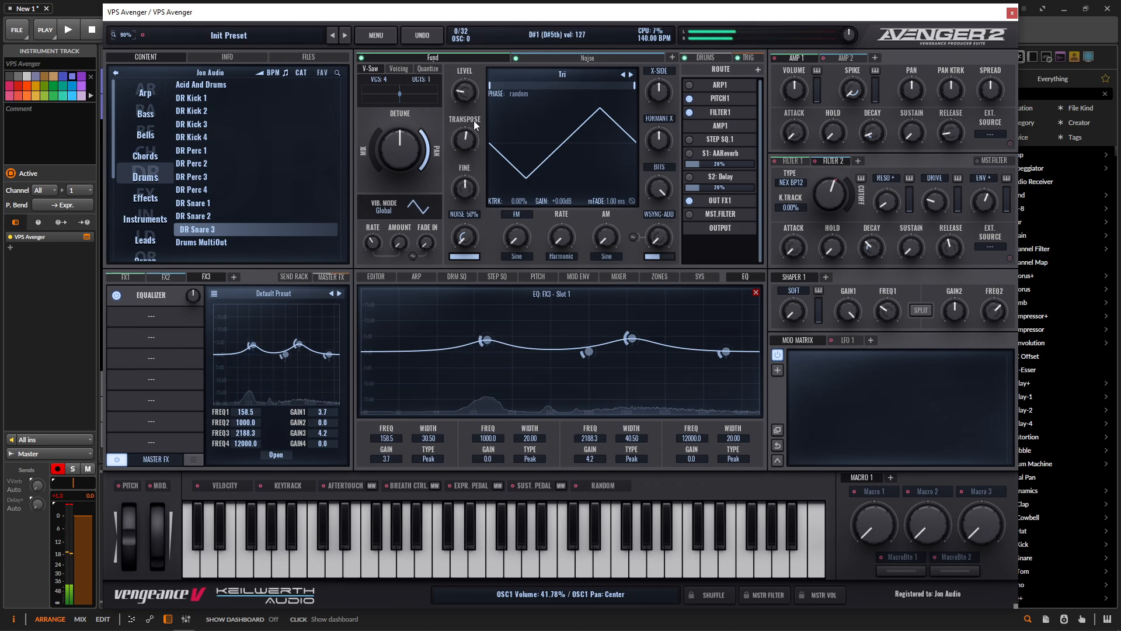
- Add a Compressor to the second slot of FX3 with a threshold of about -7.57 dB
{"action": "left_click", "coordinate": [147, 319]}
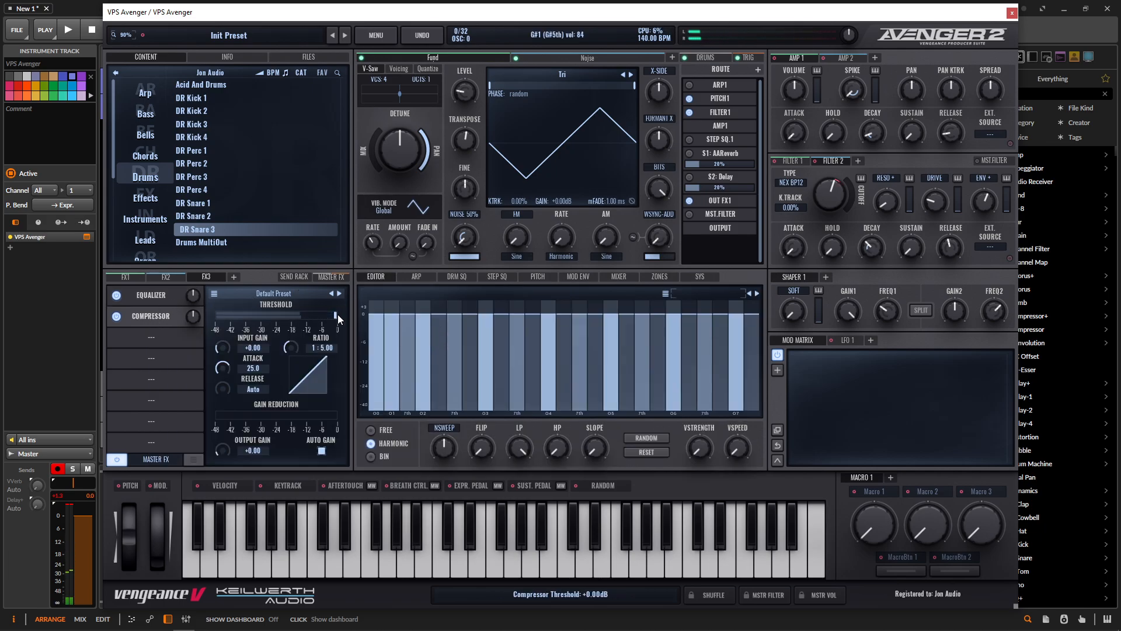
{"action": "left_click_drag", "start_coordinate": [337, 315], "coordinate": [318, 320]}
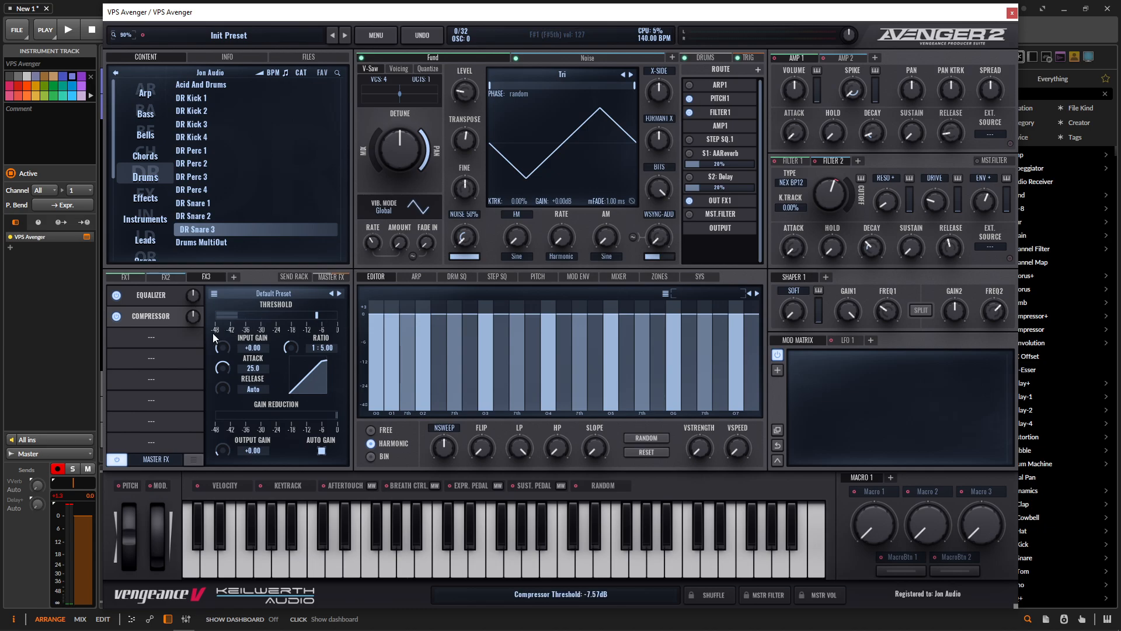
- Add a DIM/EXPANDER to the third slot of FX3, raise its filter's low limit and set its mix to about 9.44
{"action": "left_click", "coordinate": [163, 337]}
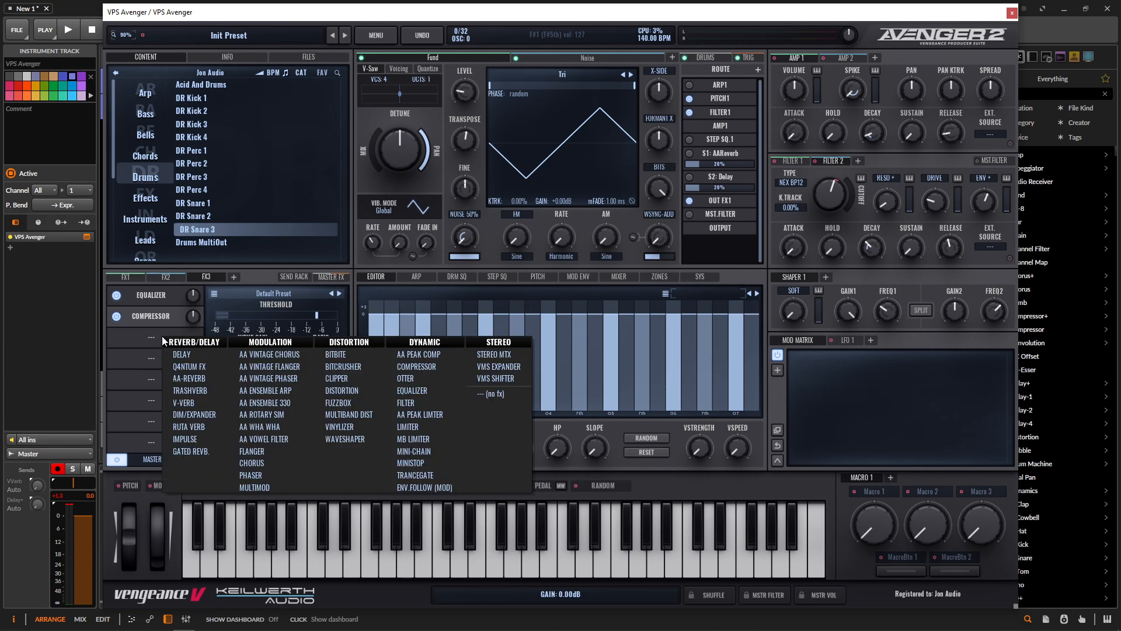
{"action": "left_click", "coordinate": [210, 416]}
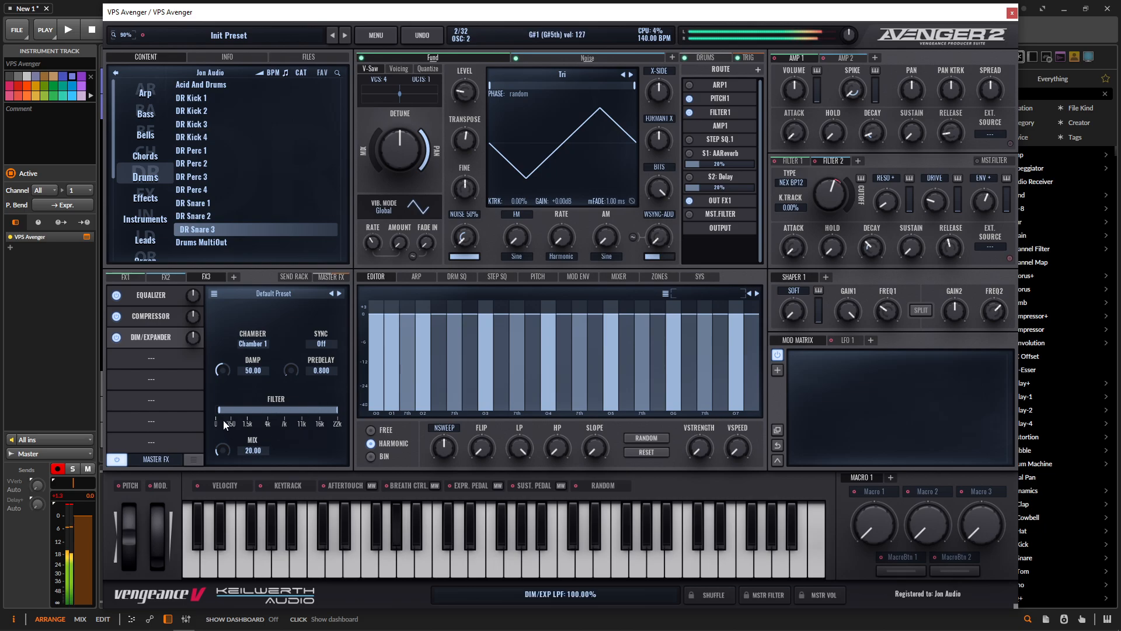
{"action": "left_click_drag", "start_coordinate": [220, 410], "coordinate": [227, 462]}
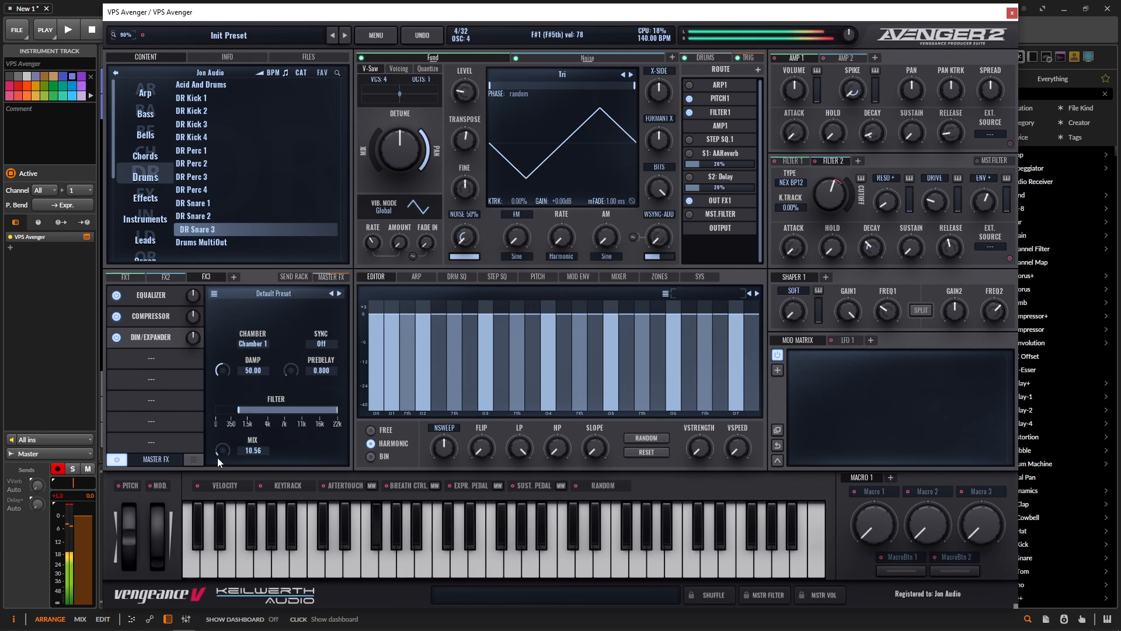
{"action": "left_click_drag", "start_coordinate": [220, 451], "coordinate": [222, 453]}
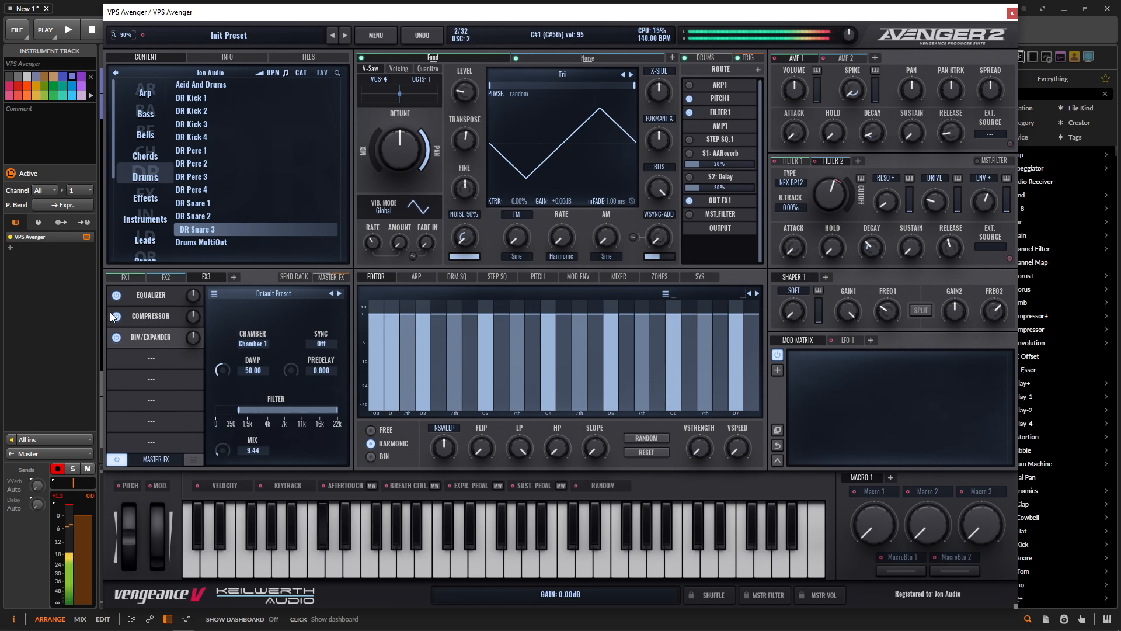
- Compare the sound with the DIM/EXPANDER bypassed and enabled, set its mix to about 11.67 and leave it on
{"action": "left_click", "coordinate": [116, 341]}
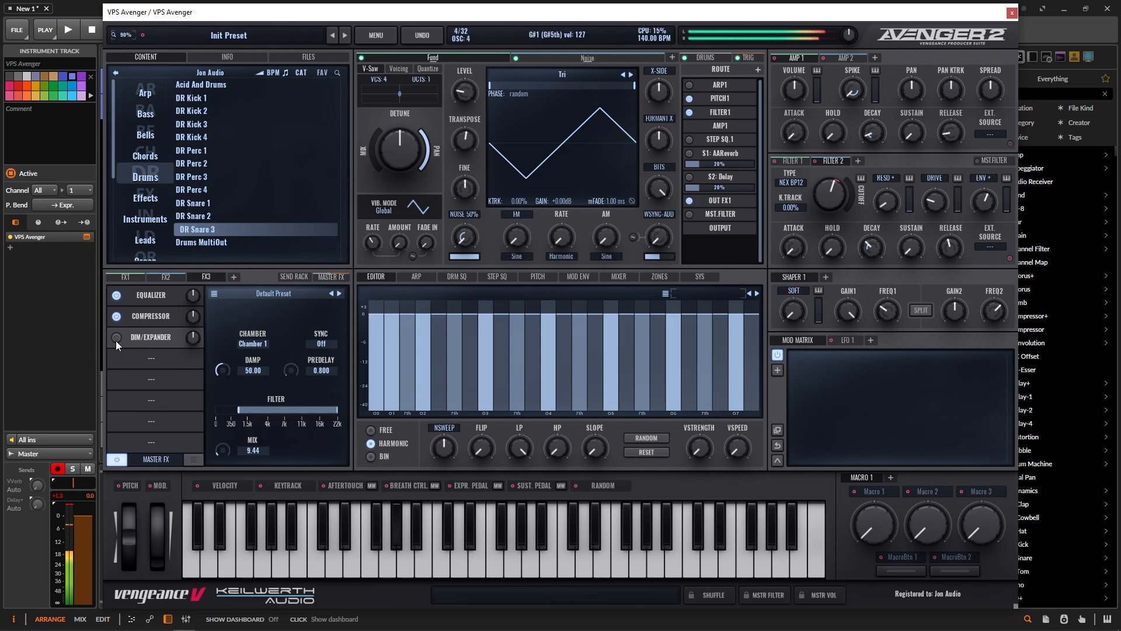
{"action": "left_click", "coordinate": [117, 338]}
{"action": "left_click_drag", "start_coordinate": [220, 454], "coordinate": [222, 449]}
{"action": "left_click", "coordinate": [116, 339]}
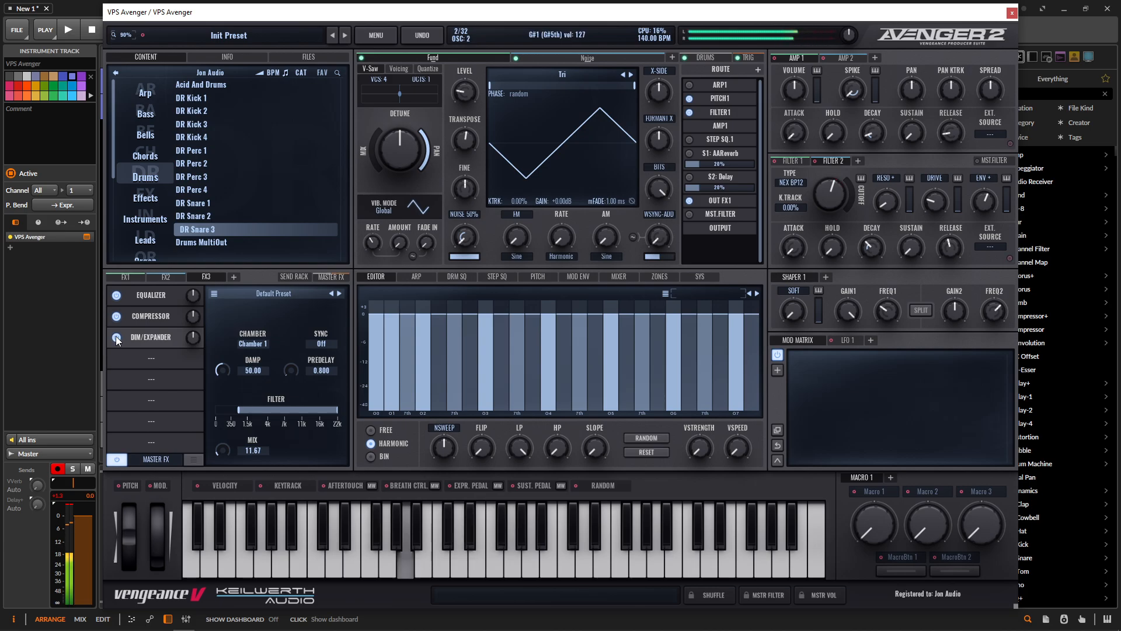
{"action": "left_click", "coordinate": [117, 339]}
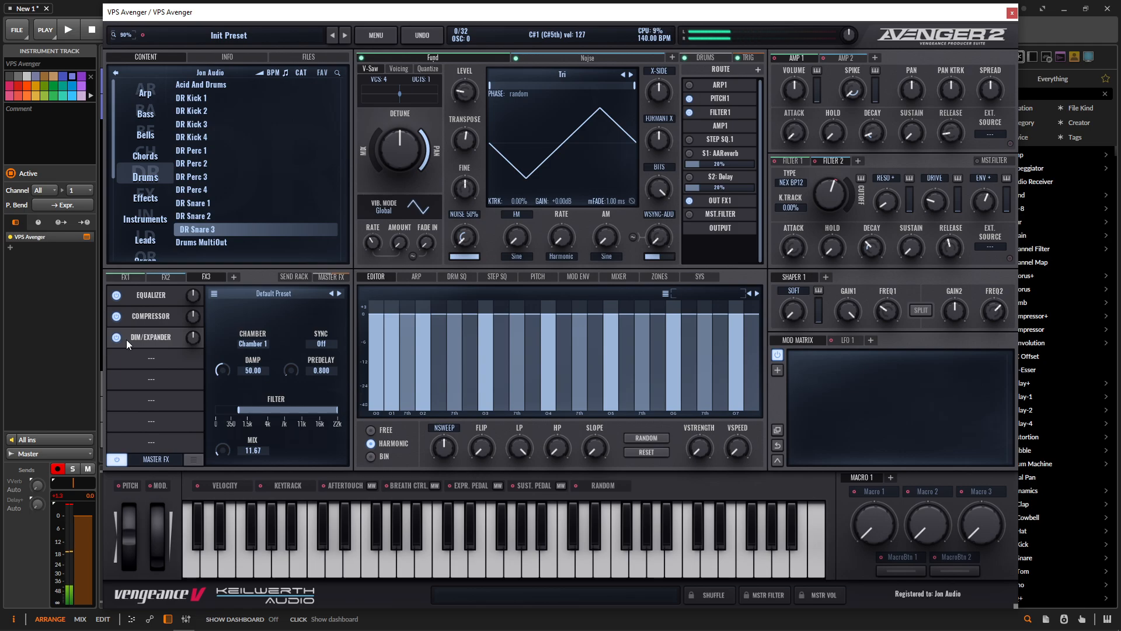
- Add an AA-Reverb to the fourth slot of FX3, set its predelay to about 12.8 and shorten its time to about 34.44
{"action": "left_click", "coordinate": [153, 361]}
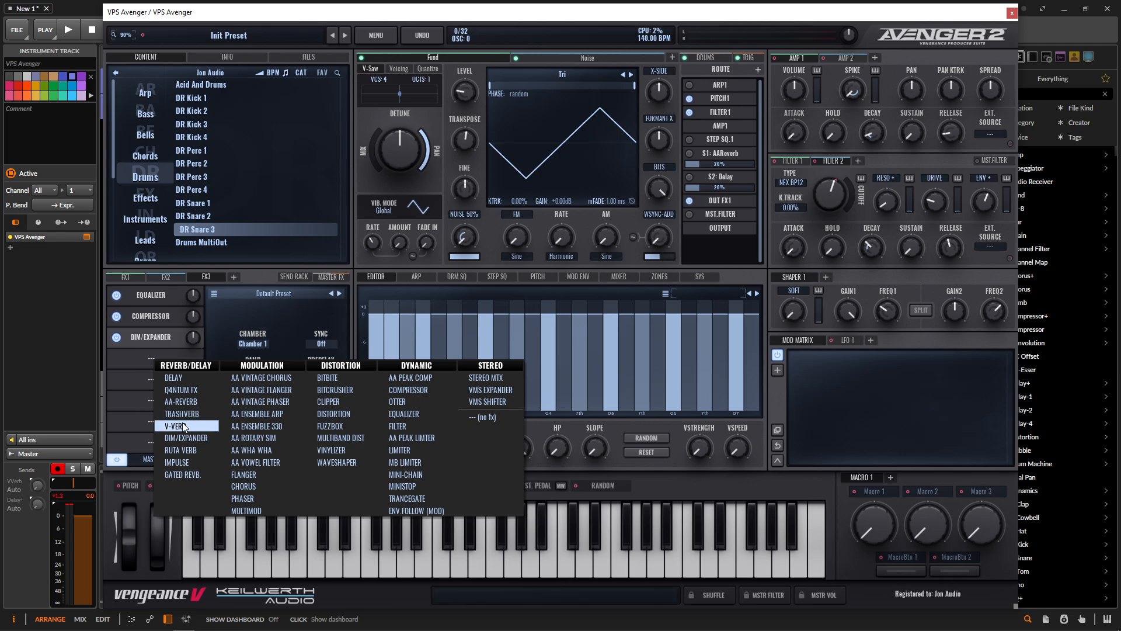
{"action": "left_click", "coordinate": [187, 402]}
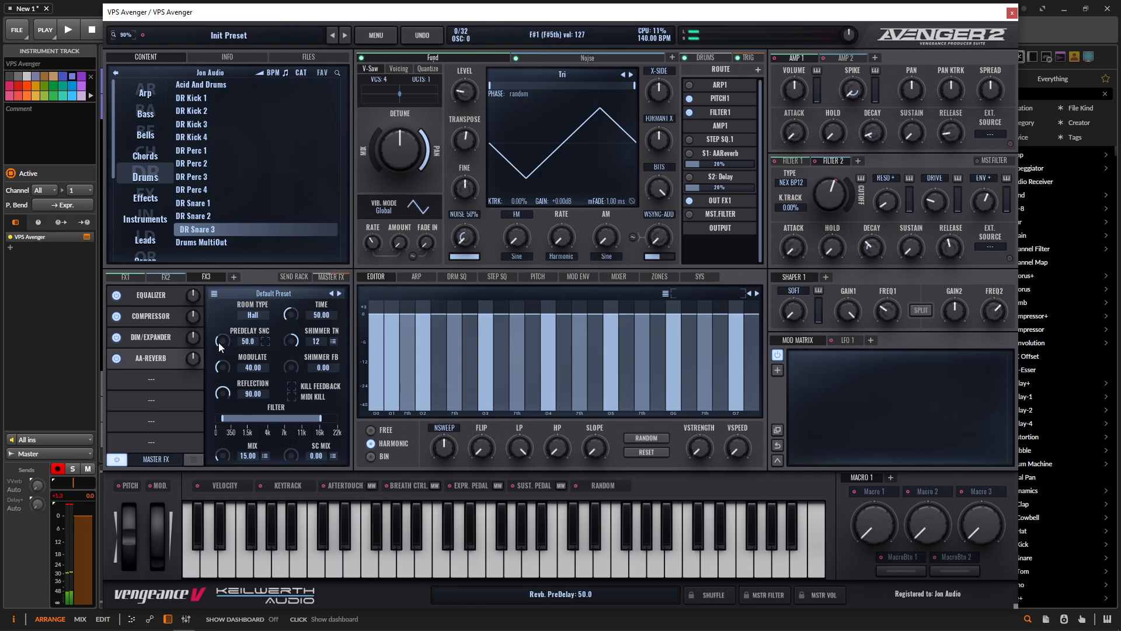
{"action": "left_click_drag", "start_coordinate": [222, 342], "coordinate": [224, 373]}
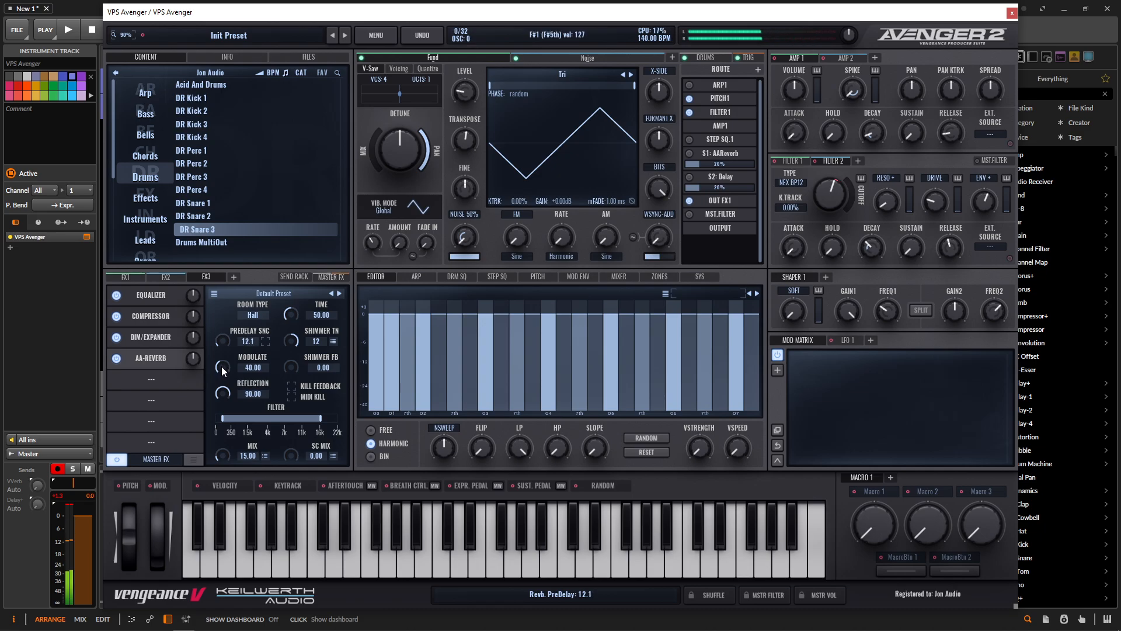
{"action": "left_click_drag", "start_coordinate": [290, 317], "coordinate": [290, 330]}
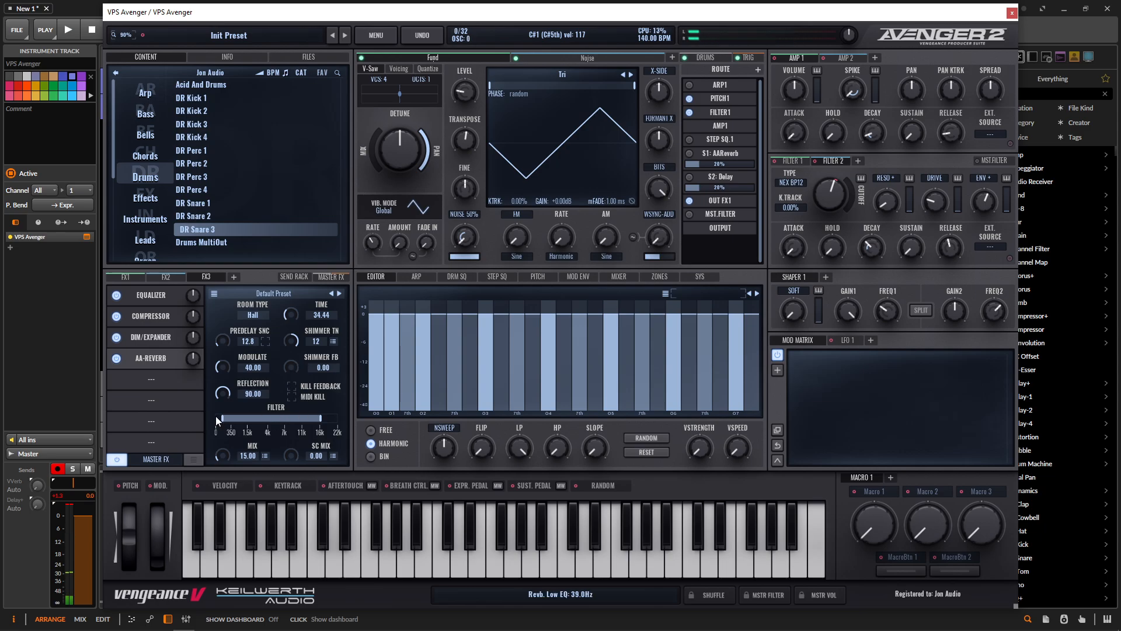
- Narrow the AA-Reverb's filter range and set modulate to about 11.67, reflection to about 51.11 and time to about 37.78
{"action": "left_click_drag", "start_coordinate": [216, 416], "coordinate": [230, 417]}
{"action": "left_click_drag", "start_coordinate": [320, 417], "coordinate": [299, 418]}
{"action": "left_click_drag", "start_coordinate": [229, 380], "coordinate": [222, 392]}
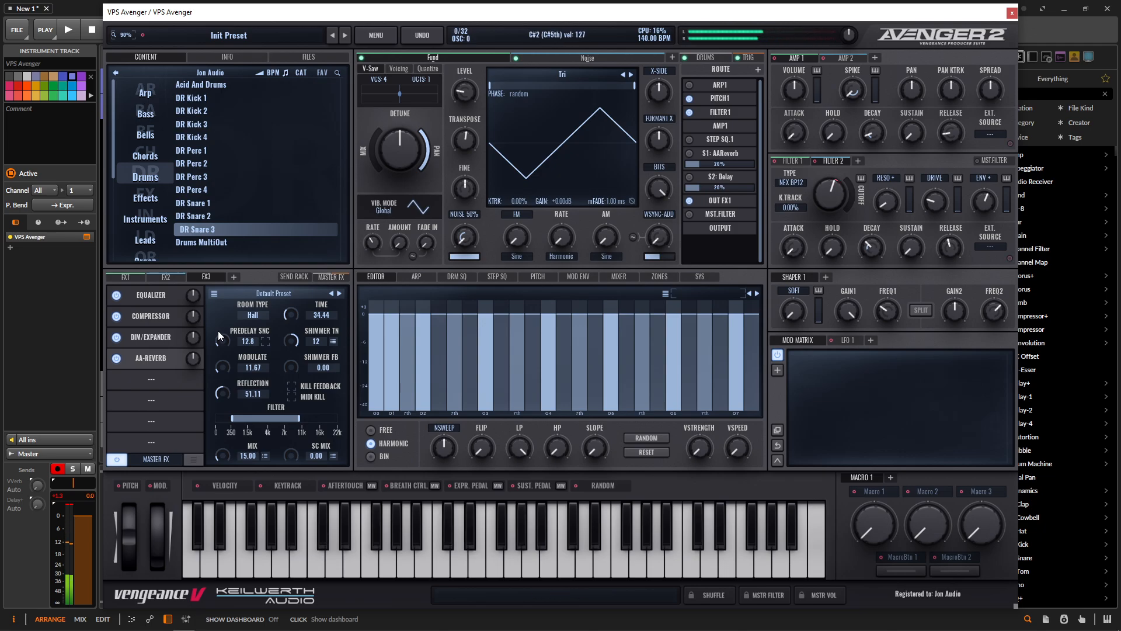
{"action": "left_click_drag", "start_coordinate": [293, 317], "coordinate": [294, 344]}
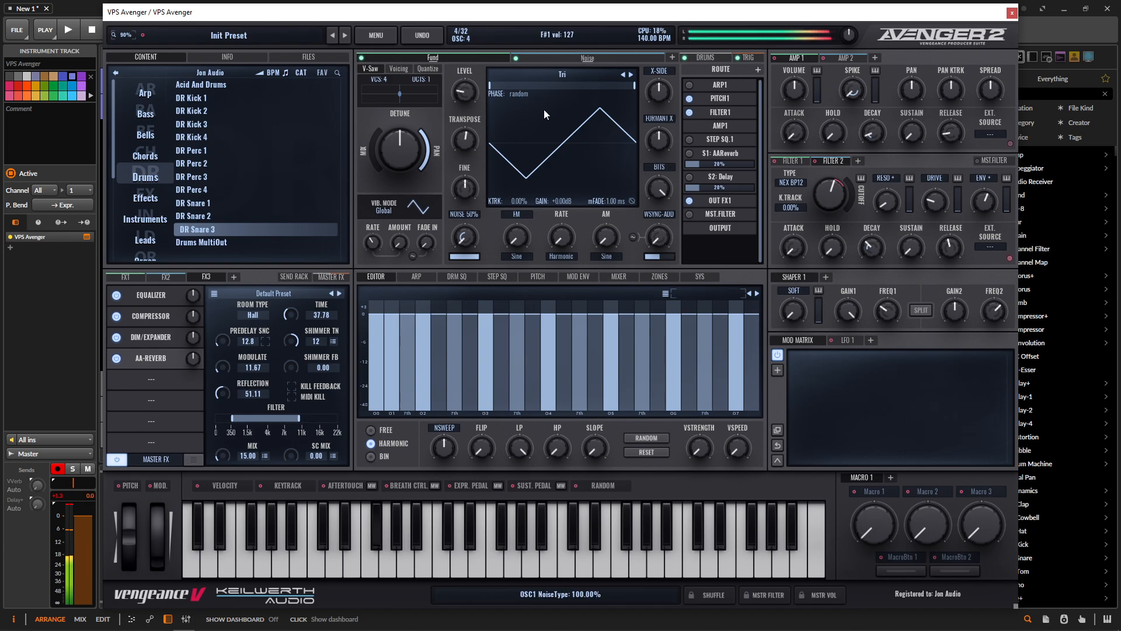
- Set the Noise oscillator's noise color to about 14.44% and the Fund oscillator's level to about 47.33%
{"action": "left_click", "coordinate": [543, 58]}
{"action": "mouse_move", "coordinate": [468, 236]}
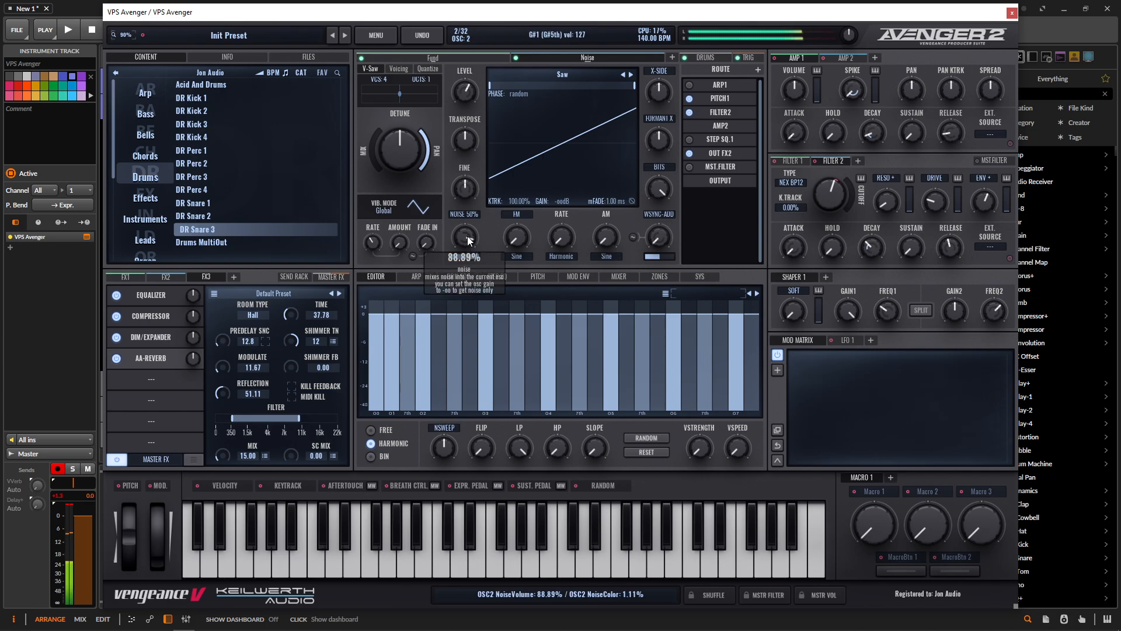
{"action": "left_click_drag", "start_coordinate": [469, 233], "coordinate": [469, 192]}
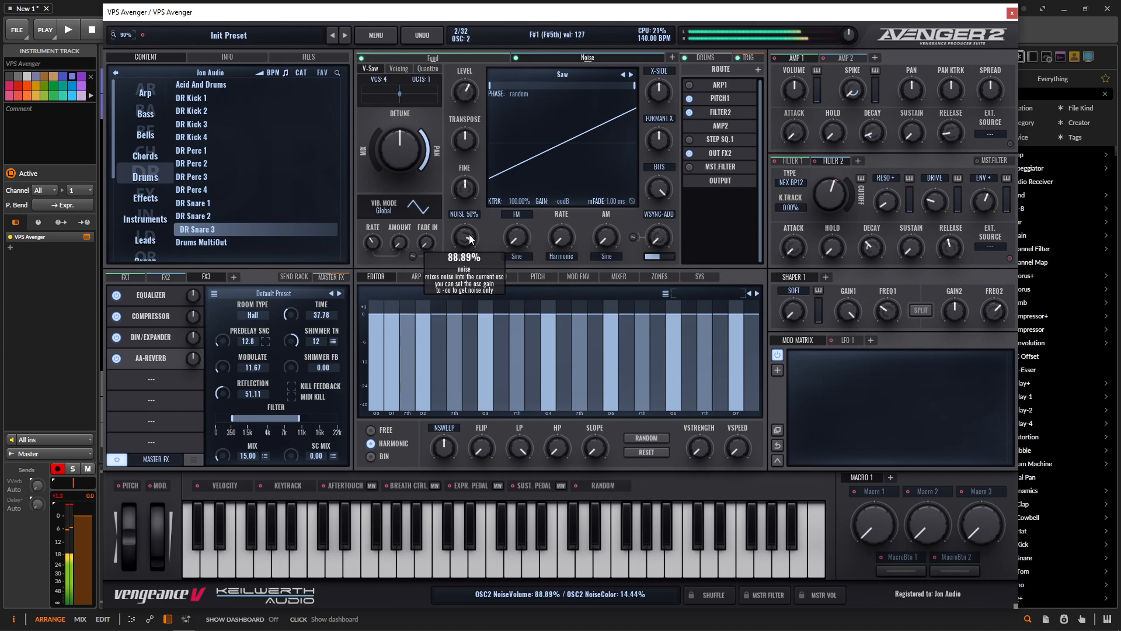
{"action": "left_click", "coordinate": [473, 58]}
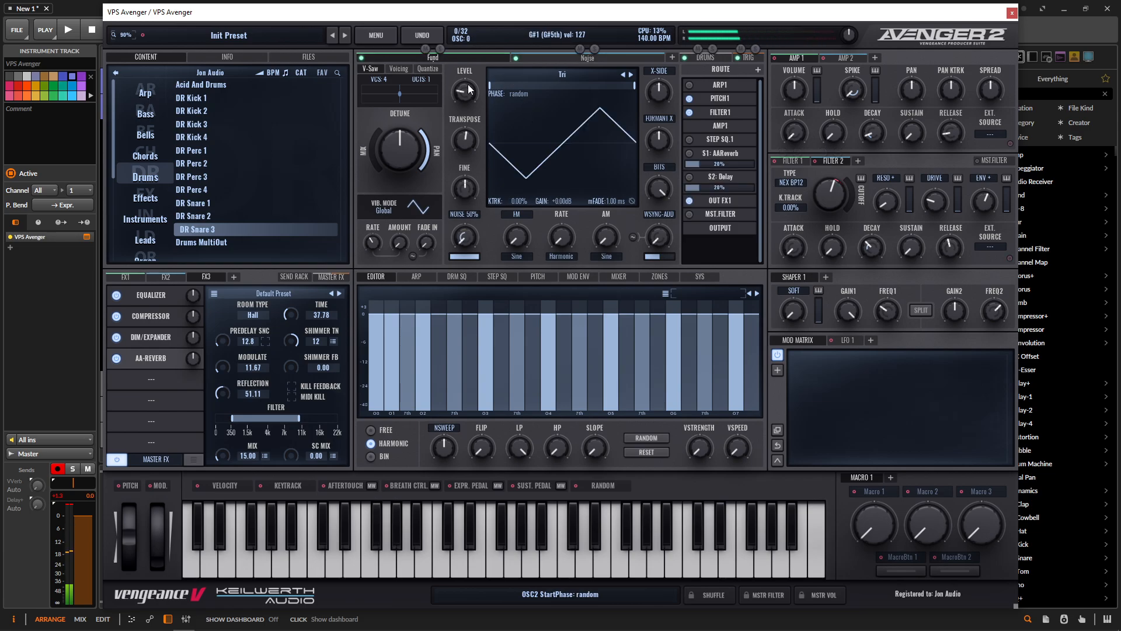
{"action": "mouse_move", "coordinate": [467, 92]}
{"action": "left_click_drag", "start_coordinate": [467, 90], "coordinate": [467, 93]}
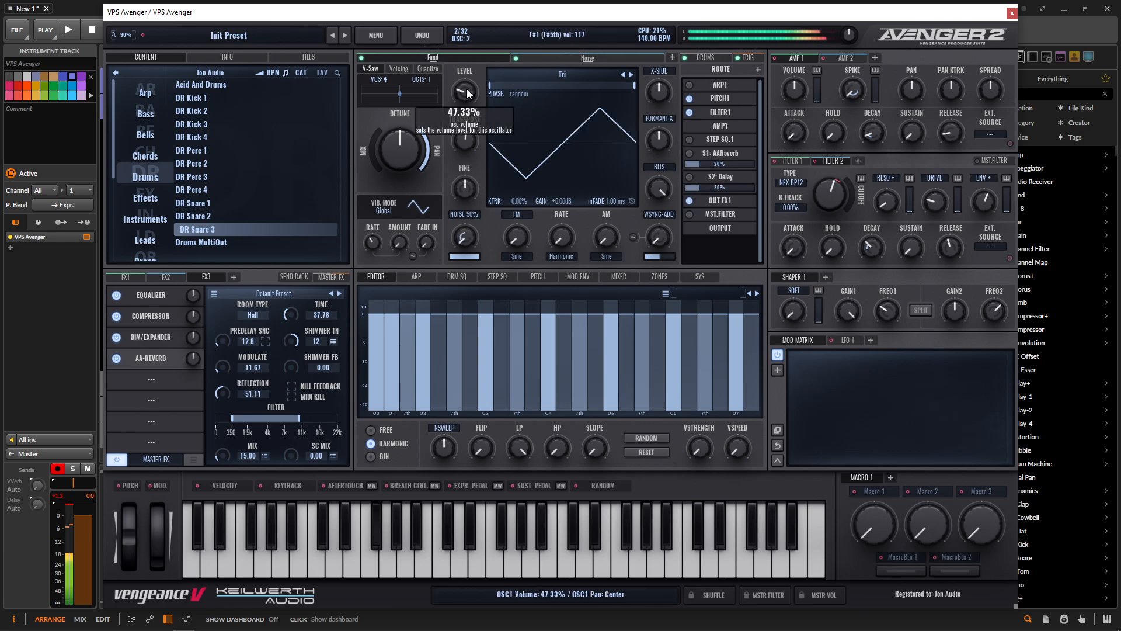
- Set the decay of the Noise oscillator's AMP 2 envelope to about 791 ms
{"action": "left_click", "coordinate": [586, 58]}
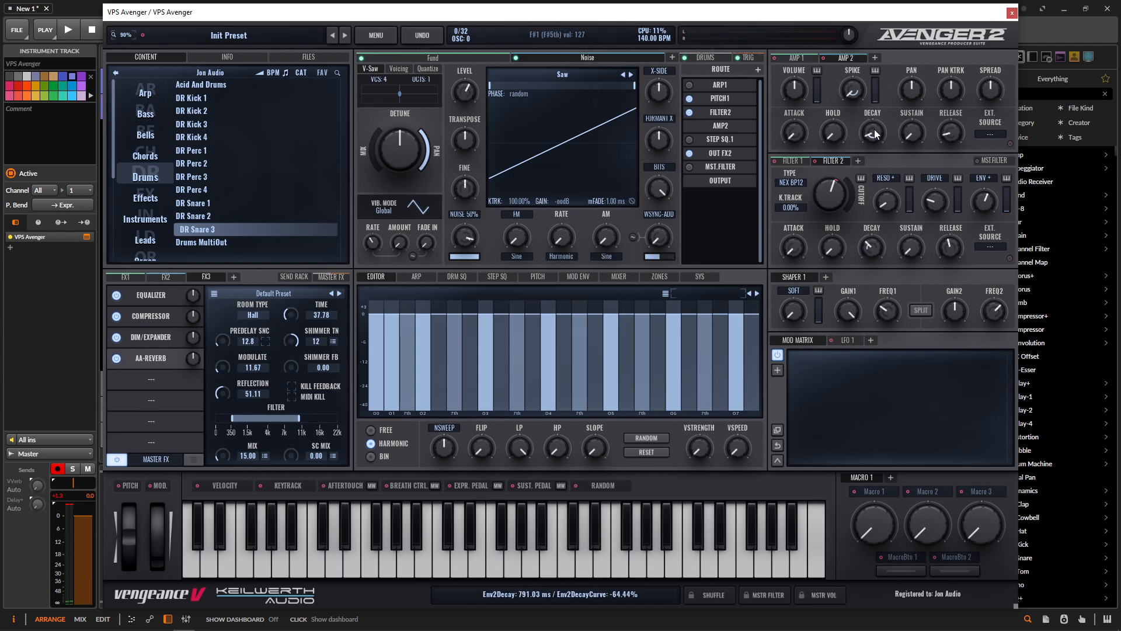
{"action": "mouse_move", "coordinate": [875, 128]}
{"action": "scroll", "coordinate": [876, 126], "scroll_direction": "up", "scroll_amount": 5}
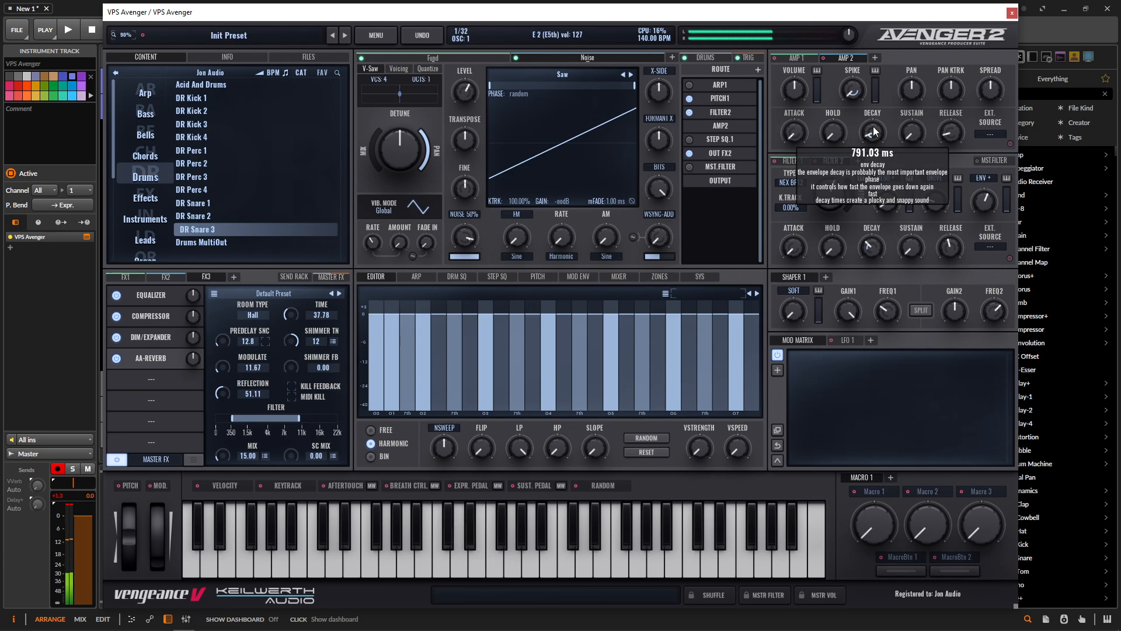
- Tune the Fund oscillator's transpose against the enlarged FX3 equalizer spectrum and set the AMP 1 decay to about 957.70 ms
{"action": "left_click", "coordinate": [486, 57]}
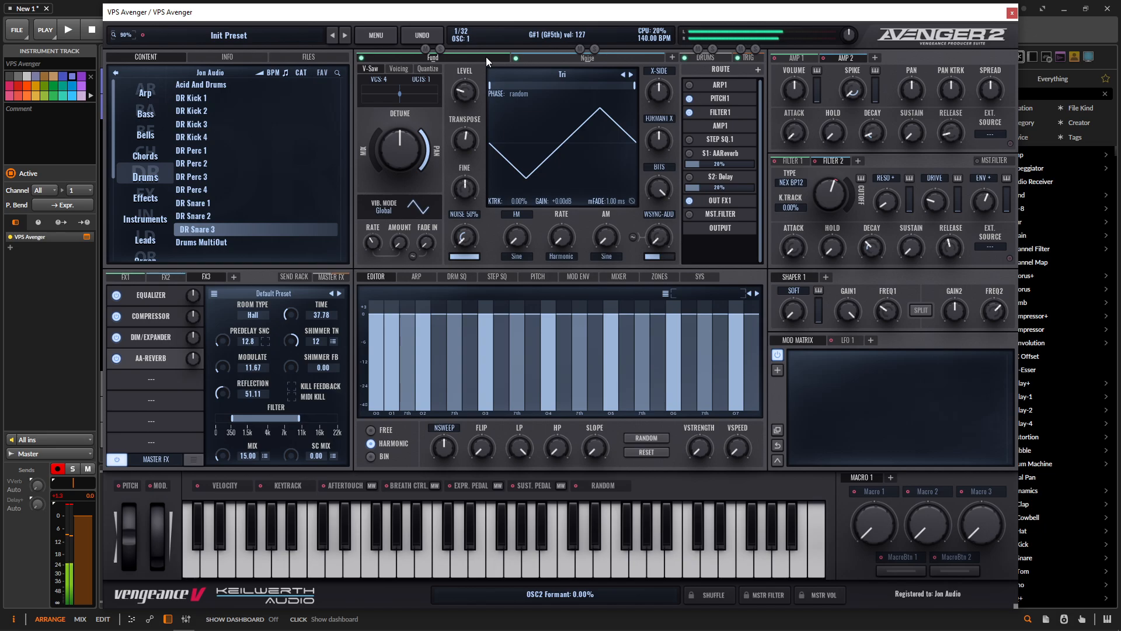
{"action": "scroll", "coordinate": [470, 138], "scroll_direction": "down", "scroll_amount": 1}
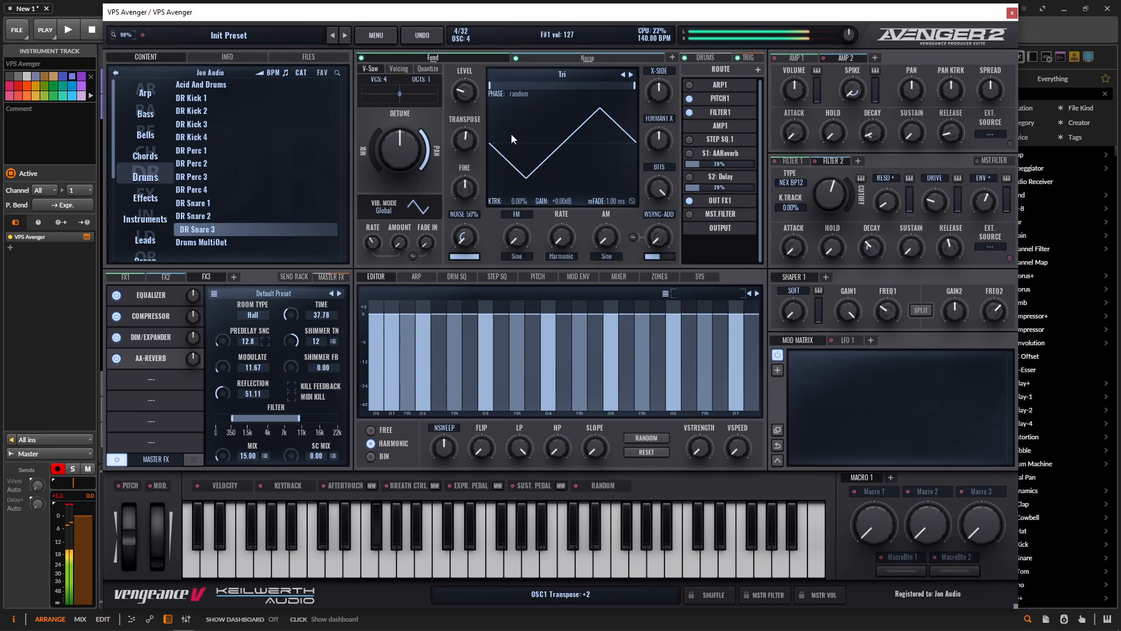
{"action": "left_click", "coordinate": [157, 295]}
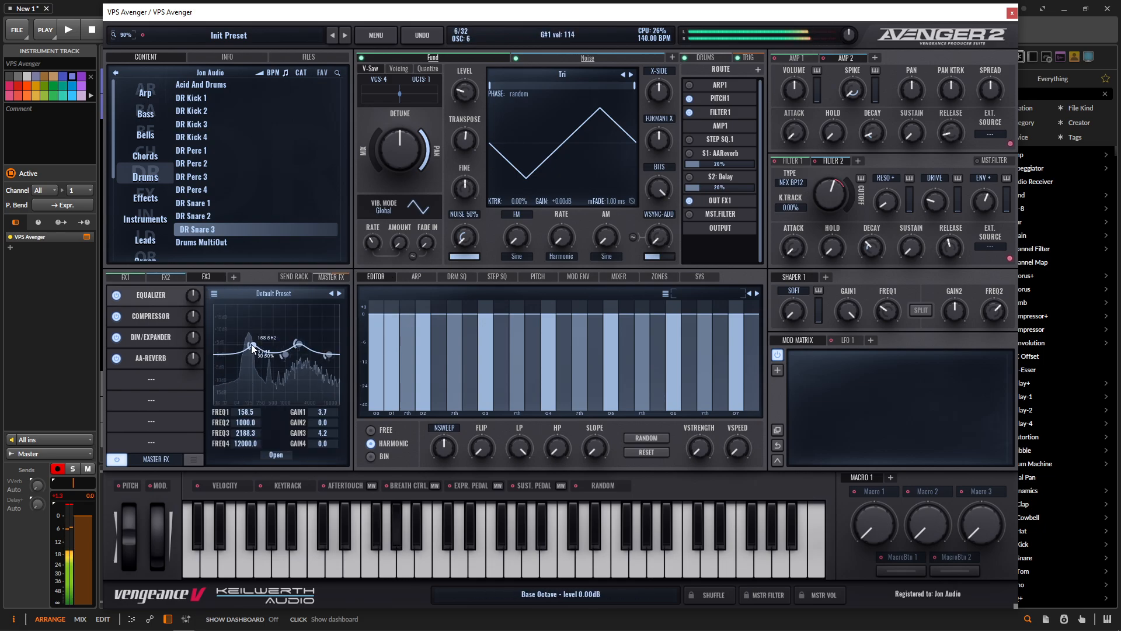
{"action": "left_click", "coordinate": [276, 454]}
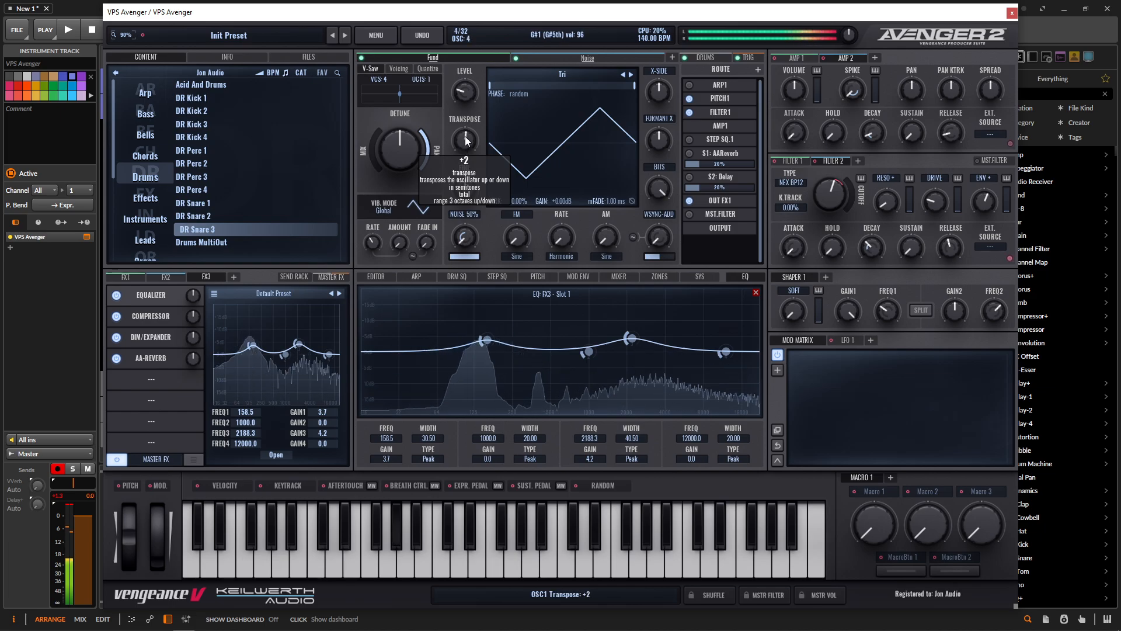
{"action": "left_click_drag", "start_coordinate": [466, 149], "coordinate": [470, 142]}
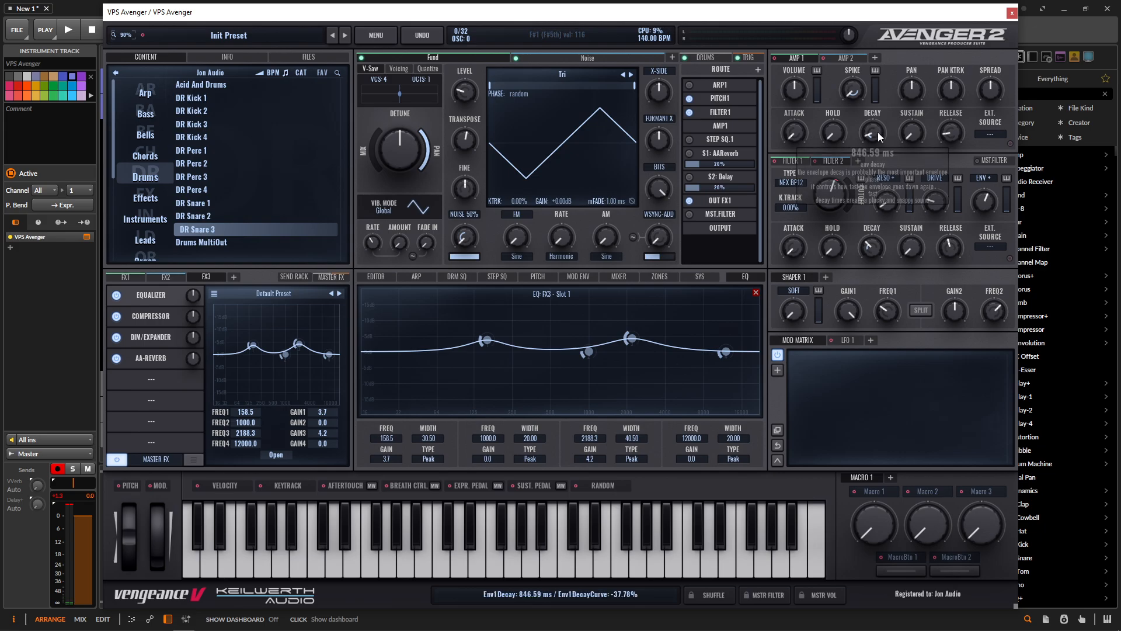
{"action": "left_click_drag", "start_coordinate": [878, 135], "coordinate": [877, 136]}
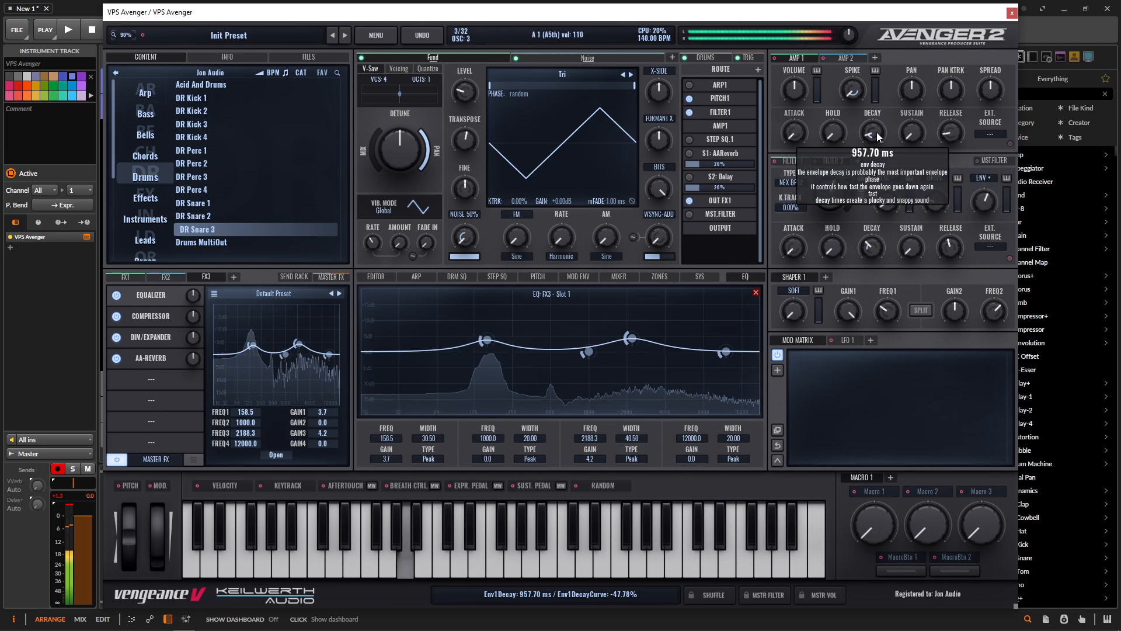
- With the Noise oscillator selected, lower the AA-Reverb's high filter limit and set its time to about 36.67
{"action": "left_click", "coordinate": [600, 58]}
{"action": "mouse_move", "coordinate": [468, 241]}
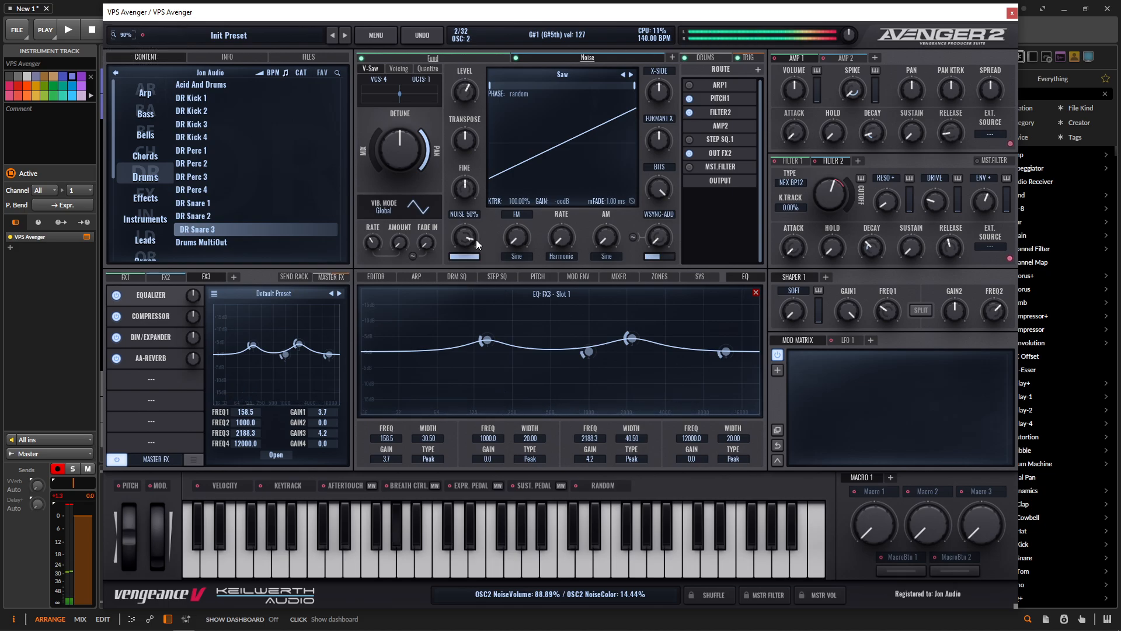
{"action": "left_click", "coordinate": [155, 358]}
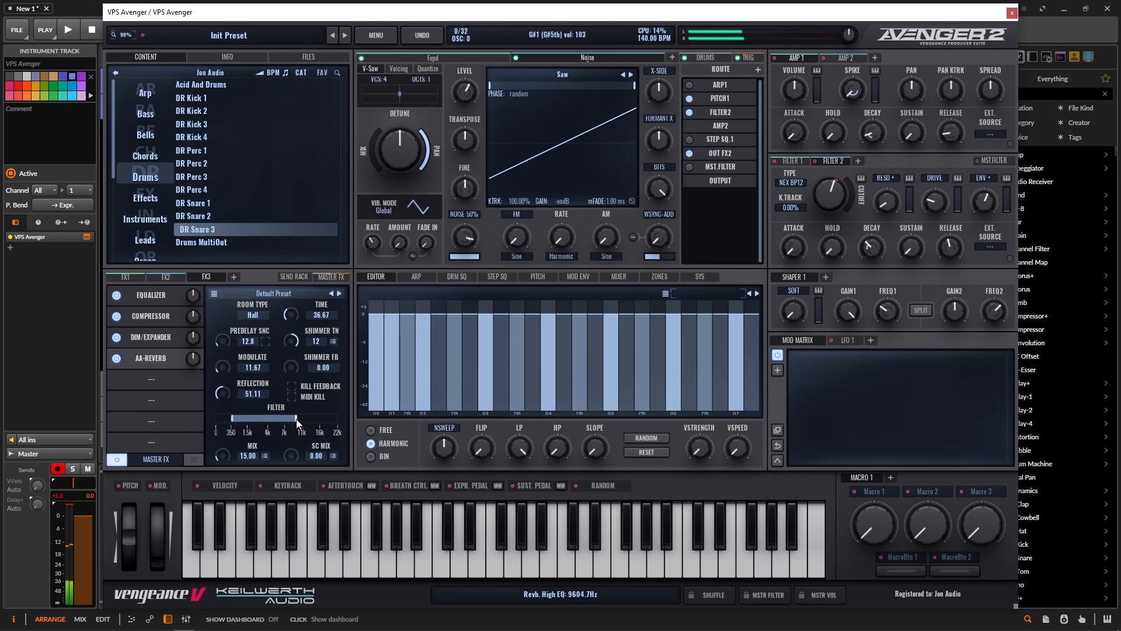
{"action": "left_click_drag", "start_coordinate": [301, 411], "coordinate": [288, 421]}
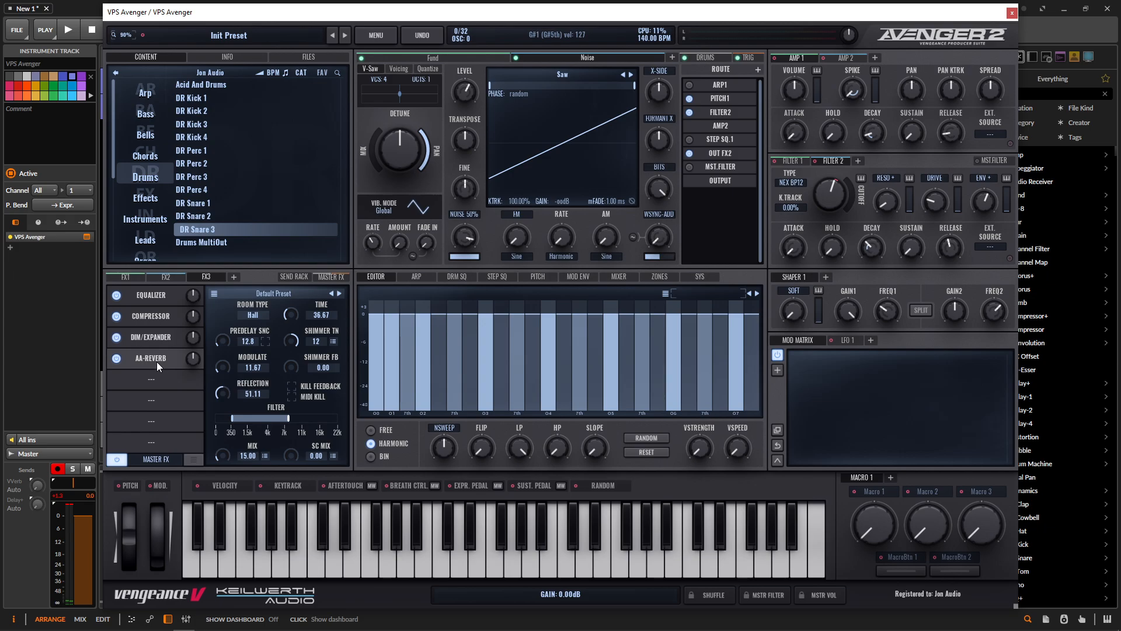
- Move AA-Reverb and DIM/EXPANDER to the sixth and fifth slots of FX3, and add a Multiband Dist in the third slot
{"action": "left_click_drag", "start_coordinate": [156, 362], "coordinate": [152, 397]}
{"action": "left_click_drag", "start_coordinate": [153, 337], "coordinate": [153, 378]}
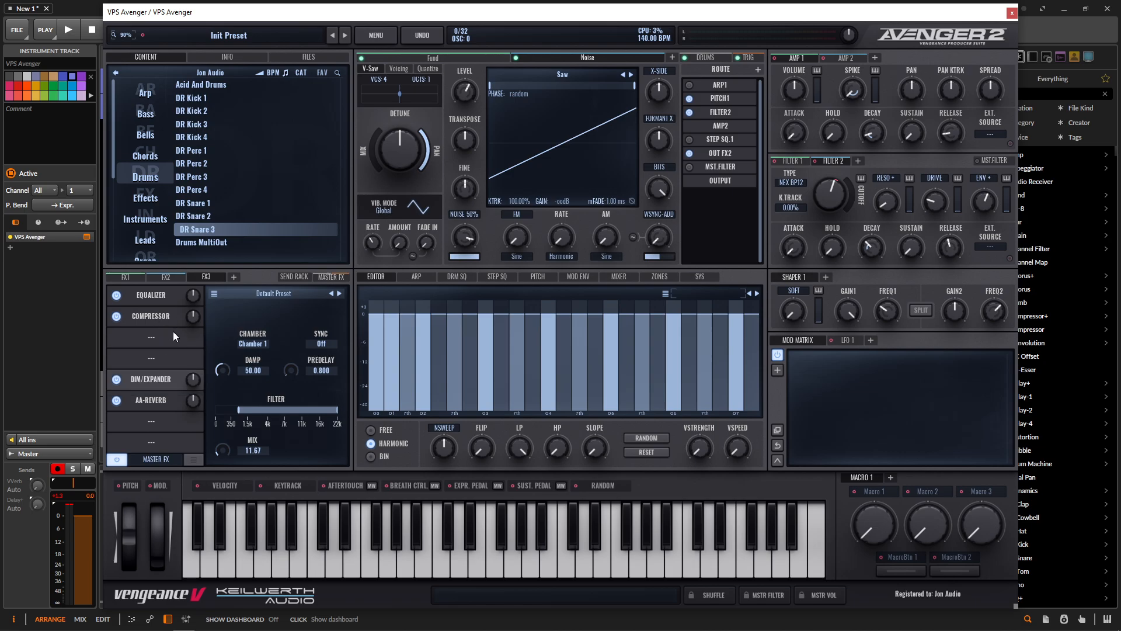
{"action": "left_click", "coordinate": [156, 337]}
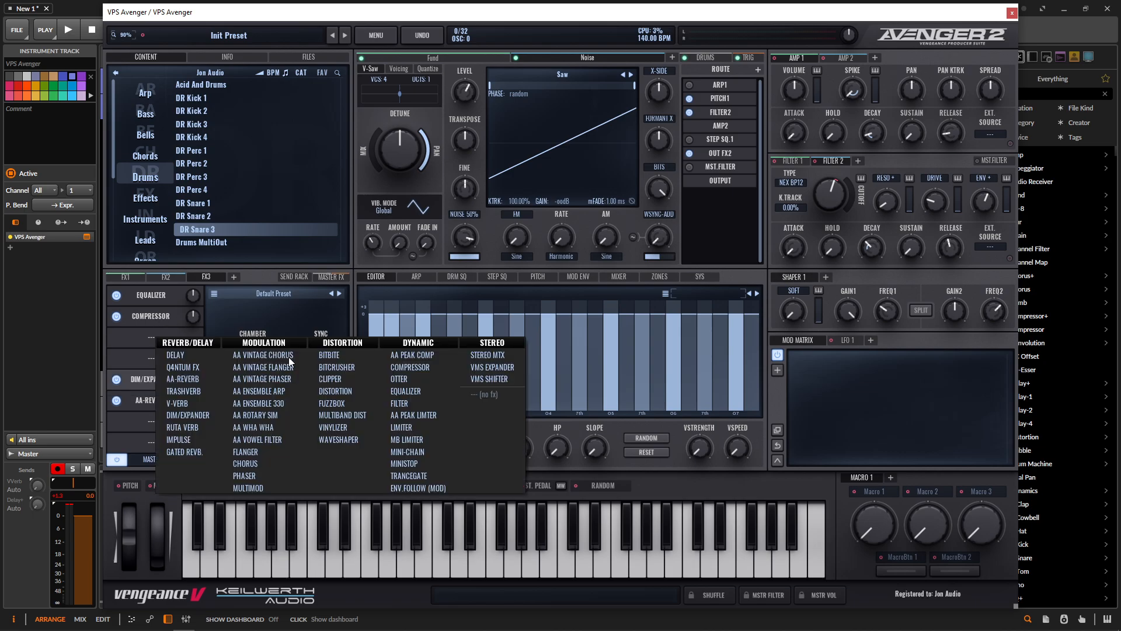
{"action": "left_click", "coordinate": [349, 415]}
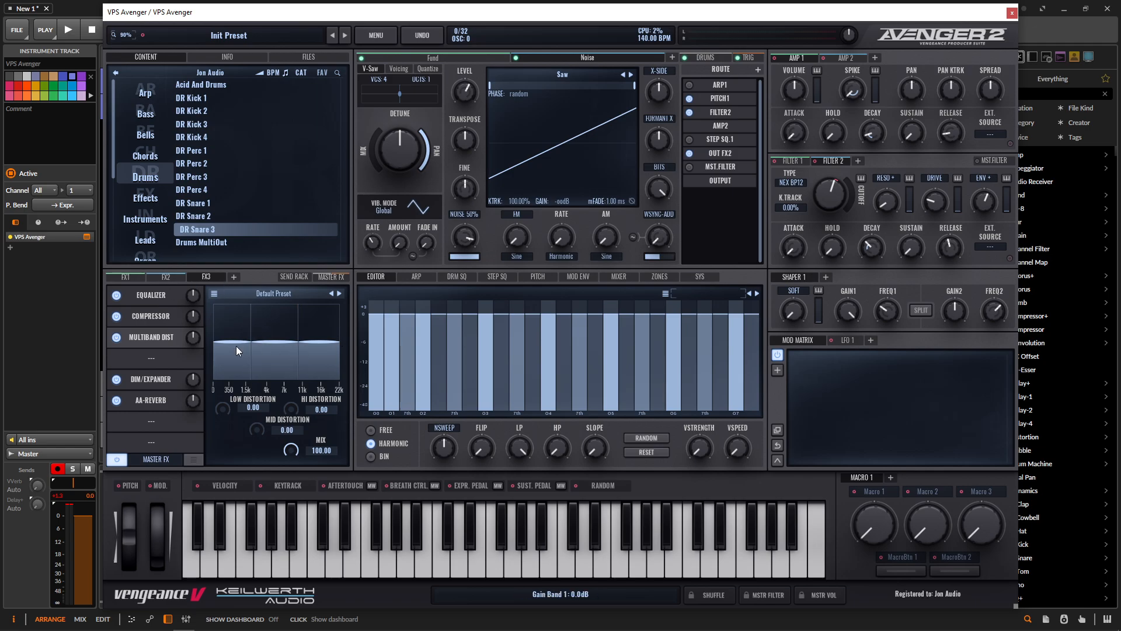
- Set the Multiband Dist's mid distortion to about 16.11, high to 15.00 and low to about 20.56, comparing it bypassed and enabled
{"action": "left_click_drag", "start_coordinate": [258, 423], "coordinate": [290, 395]}
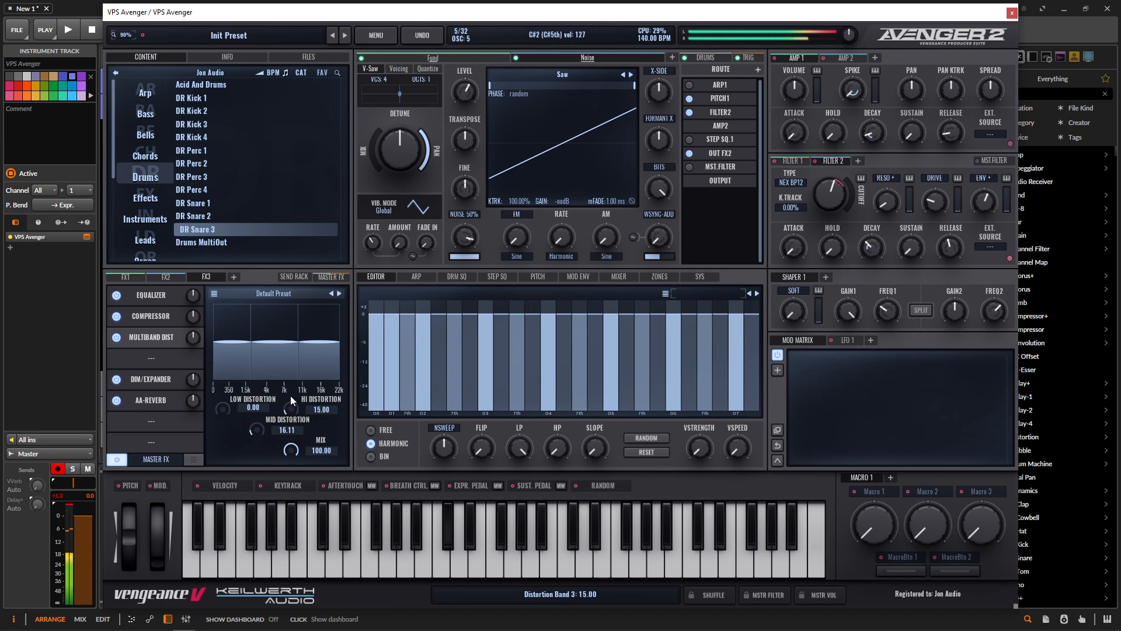
{"action": "left_click_drag", "start_coordinate": [218, 408], "coordinate": [227, 394]}
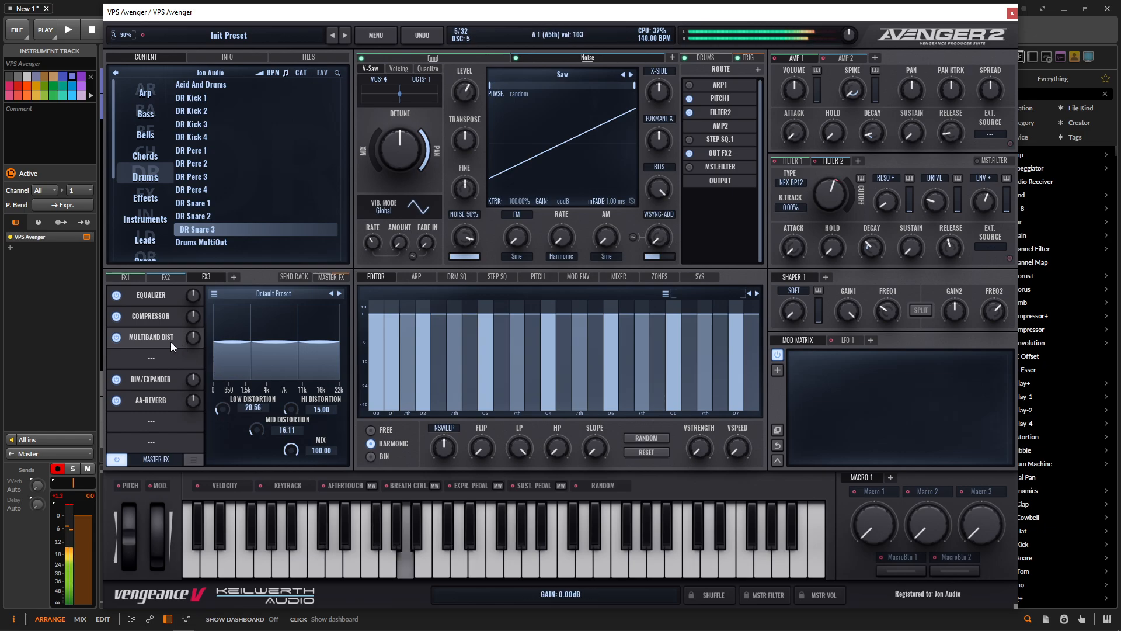
{"action": "left_click", "coordinate": [117, 337]}
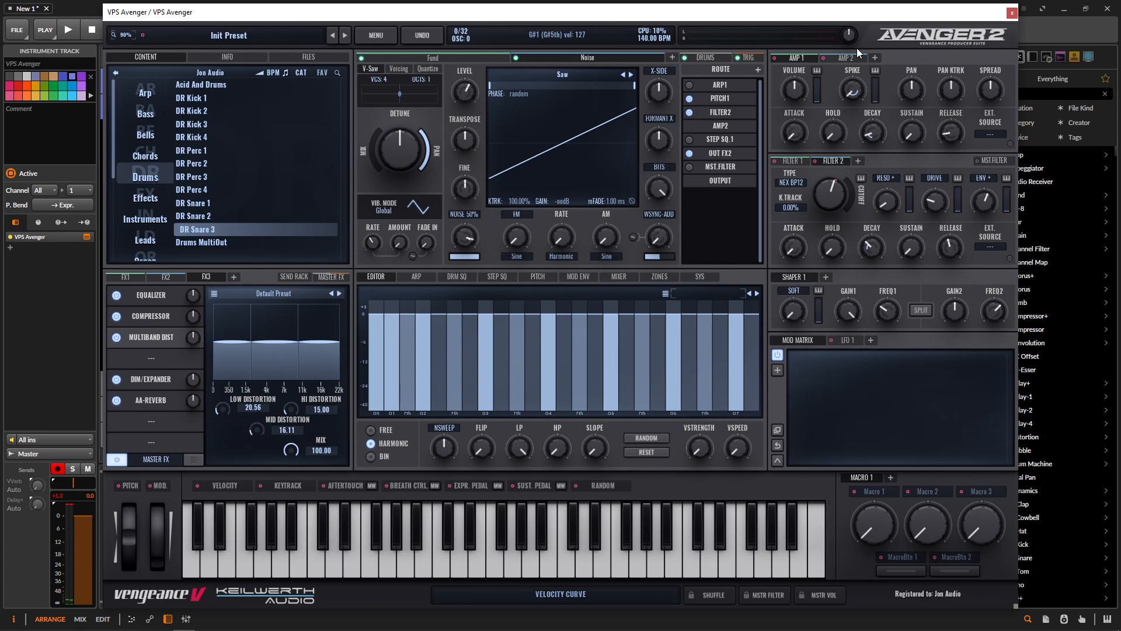
- Raise the volume velocity amount of both AMP 1 and AMP 2 to 100%
{"action": "left_click_drag", "start_coordinate": [818, 100], "coordinate": [850, 57]}
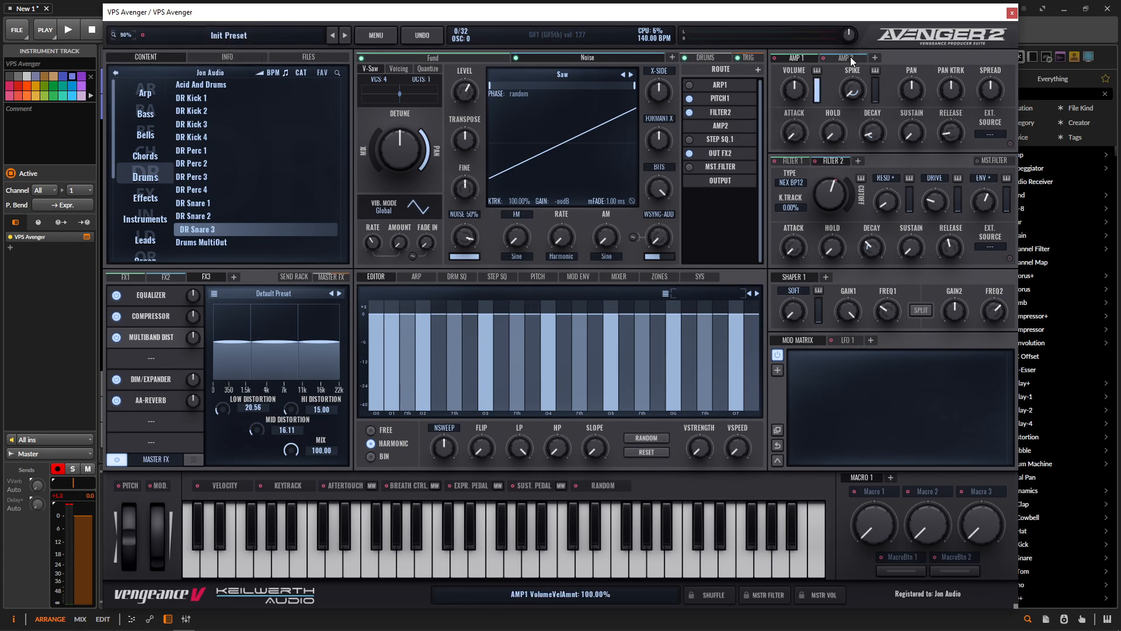
{"action": "left_click", "coordinate": [850, 57]}
{"action": "left_click_drag", "start_coordinate": [817, 96], "coordinate": [818, 35]}
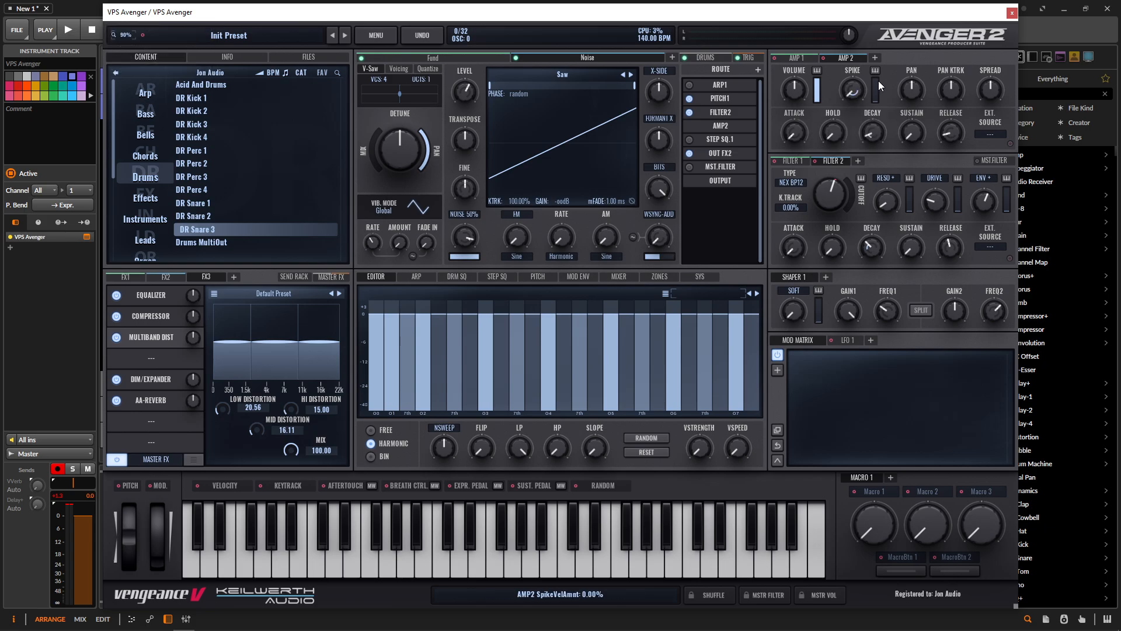
- Raise the AMP 2 spike and set the Noise oscillator's noise volume to about 85.56%
{"action": "left_click_drag", "start_coordinate": [852, 88], "coordinate": [851, 80]}
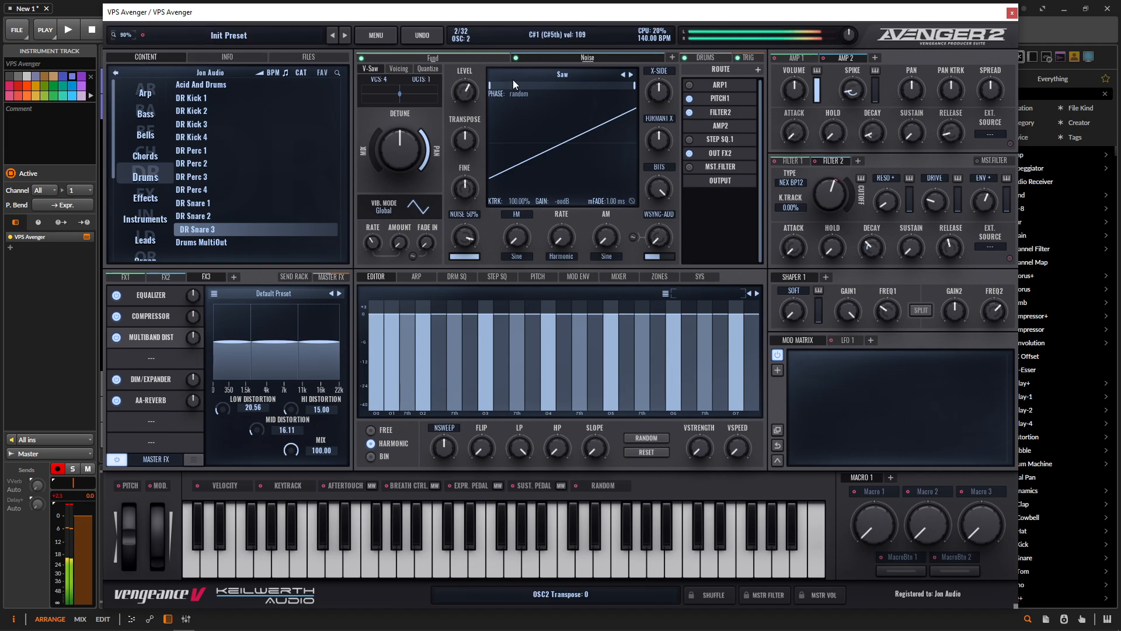
{"action": "mouse_move", "coordinate": [468, 239]}
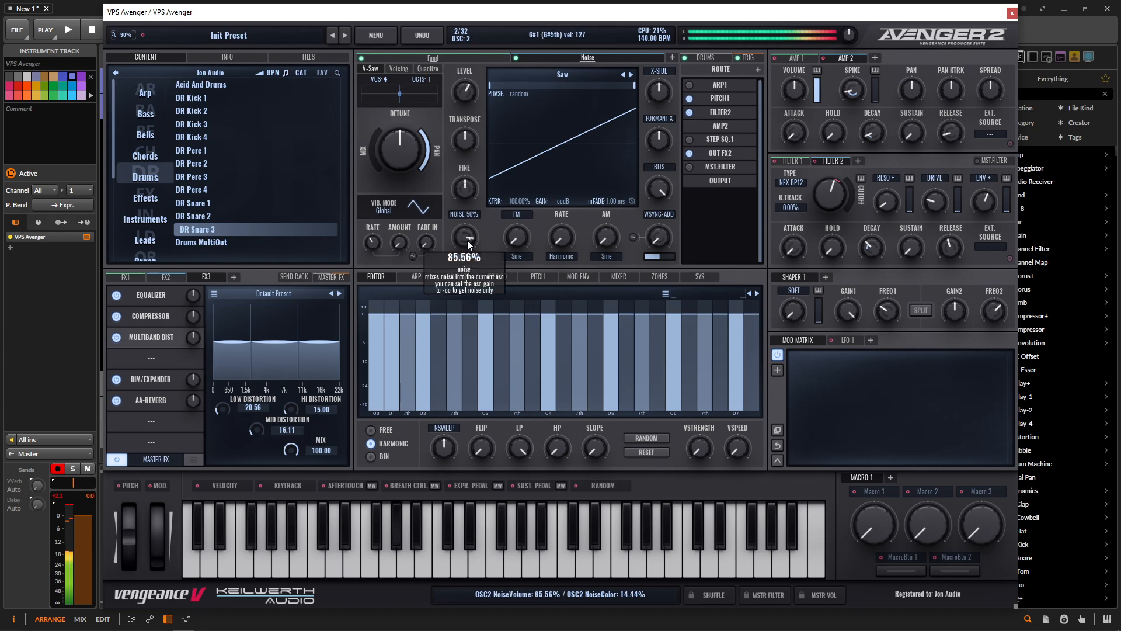
{"action": "mouse_move", "coordinate": [466, 247]}
{"action": "left_mouse_down"}
{"action": "mouse_move", "coordinate": [467, 221]}
{"action": "mouse_move", "coordinate": [467, 246]}
{"action": "left_mouse_up"}
{"action": "mouse_move", "coordinate": [466, 243]}
{"action": "left_mouse_down"}
{"action": "mouse_move", "coordinate": [465, 257]}
{"action": "mouse_move", "coordinate": [471, 242]}
{"action": "left_mouse_up"}
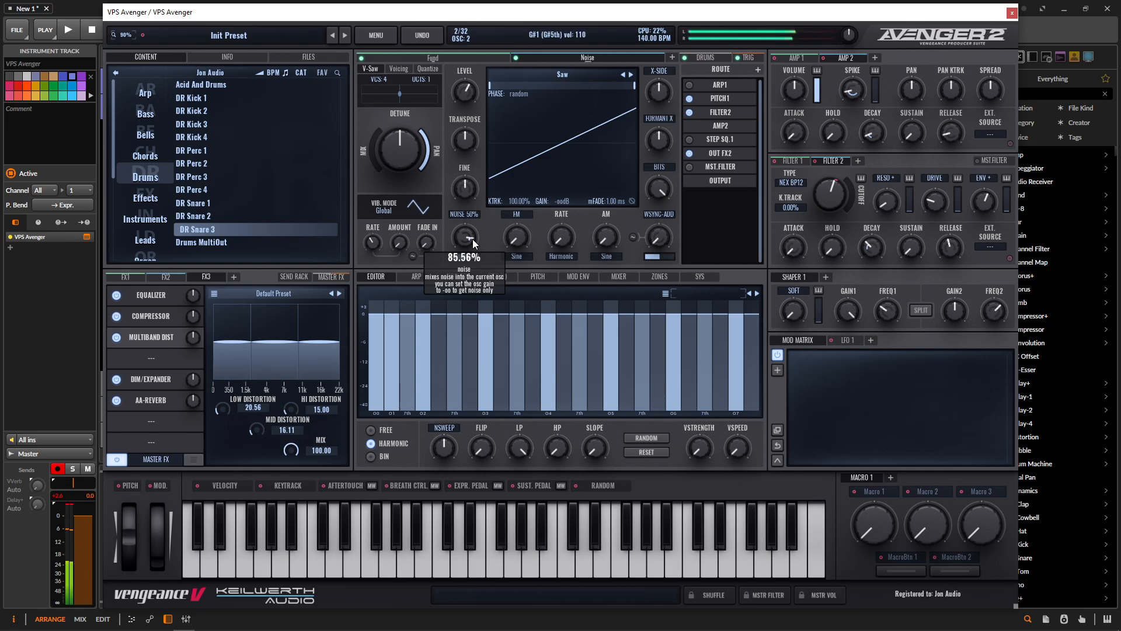
{"action": "mouse_move", "coordinate": [464, 96]}
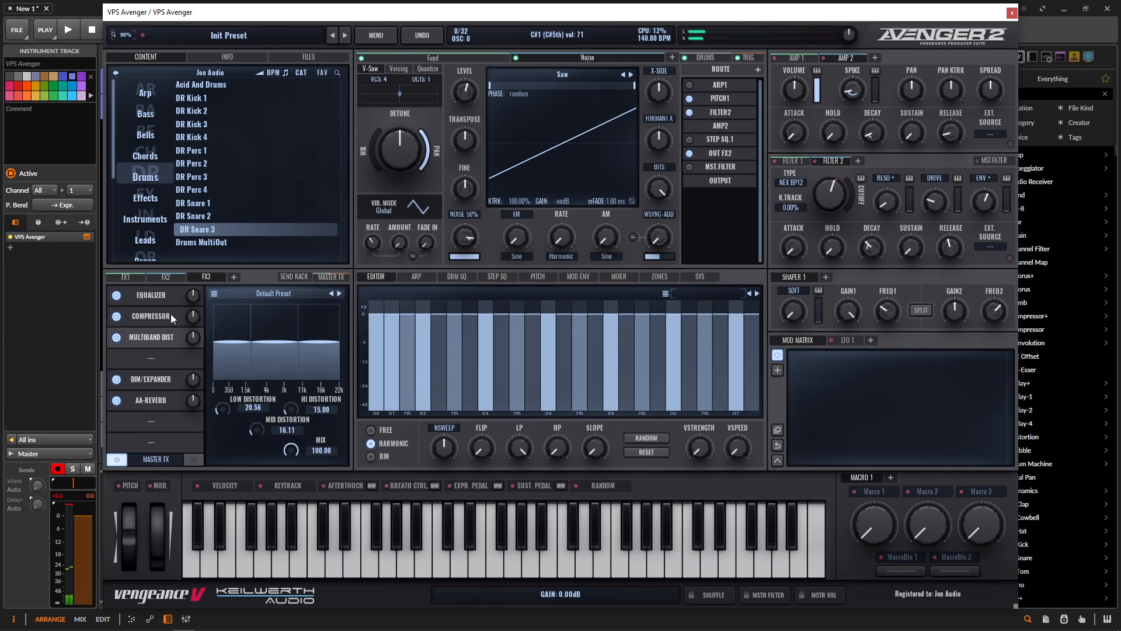
- In the FX3 equalizer, set the fourth band to about 8026.9 Hz with a gain of -1.0 and a width of 32.00
{"action": "left_click", "coordinate": [160, 297]}
{"action": "left_click", "coordinate": [273, 456]}
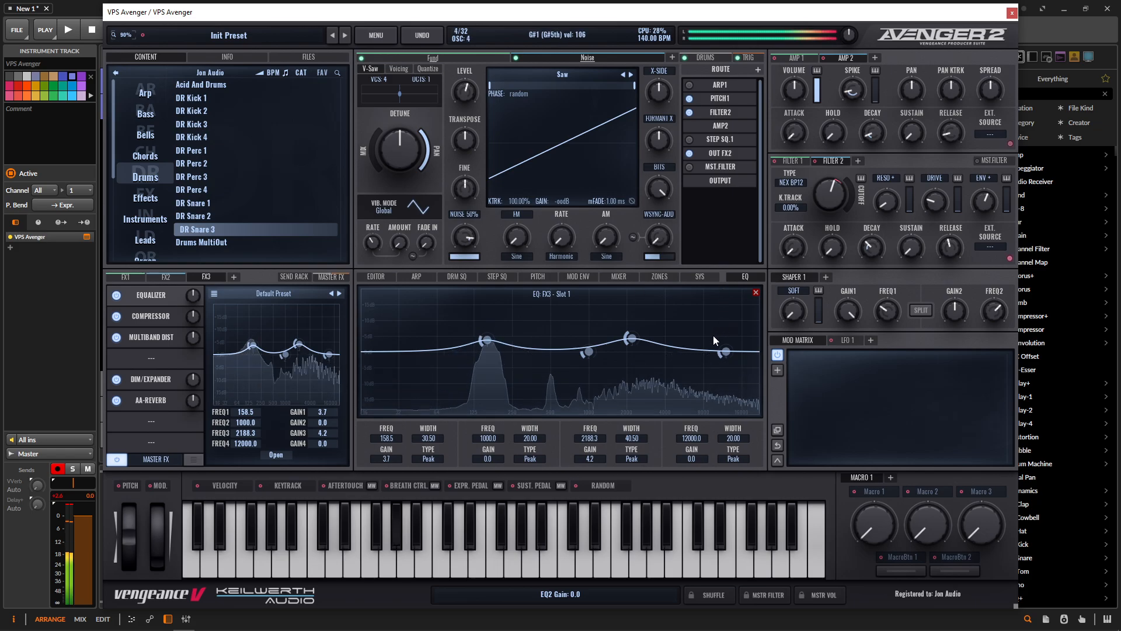
{"action": "mouse_move", "coordinate": [722, 352]}
{"action": "left_mouse_down"}
{"action": "mouse_move", "coordinate": [679, 356]}
{"action": "mouse_move", "coordinate": [679, 366]}
{"action": "mouse_move", "coordinate": [680, 355]}
{"action": "mouse_move", "coordinate": [703, 355]}
{"action": "left_mouse_up"}
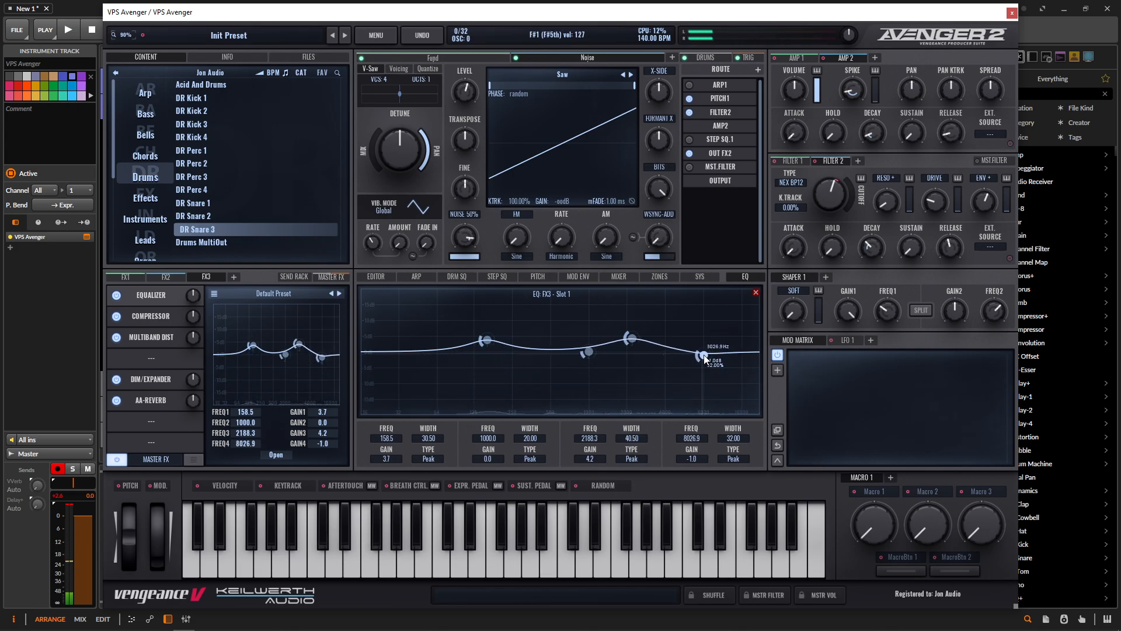
- In the FX3 equalizer, set the third band to about 2258.9 Hz with a gain of 2.7 and a width of 40.50
{"action": "left_click_drag", "start_coordinate": [631, 339], "coordinate": [636, 347]}
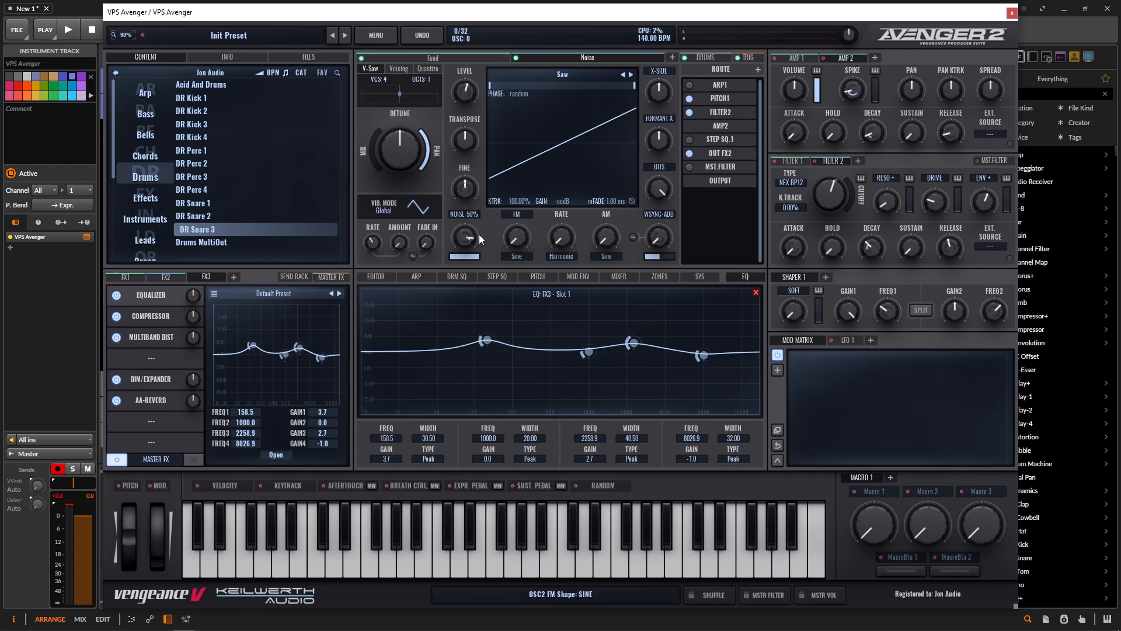
{"action": "mouse_move", "coordinate": [465, 239]}
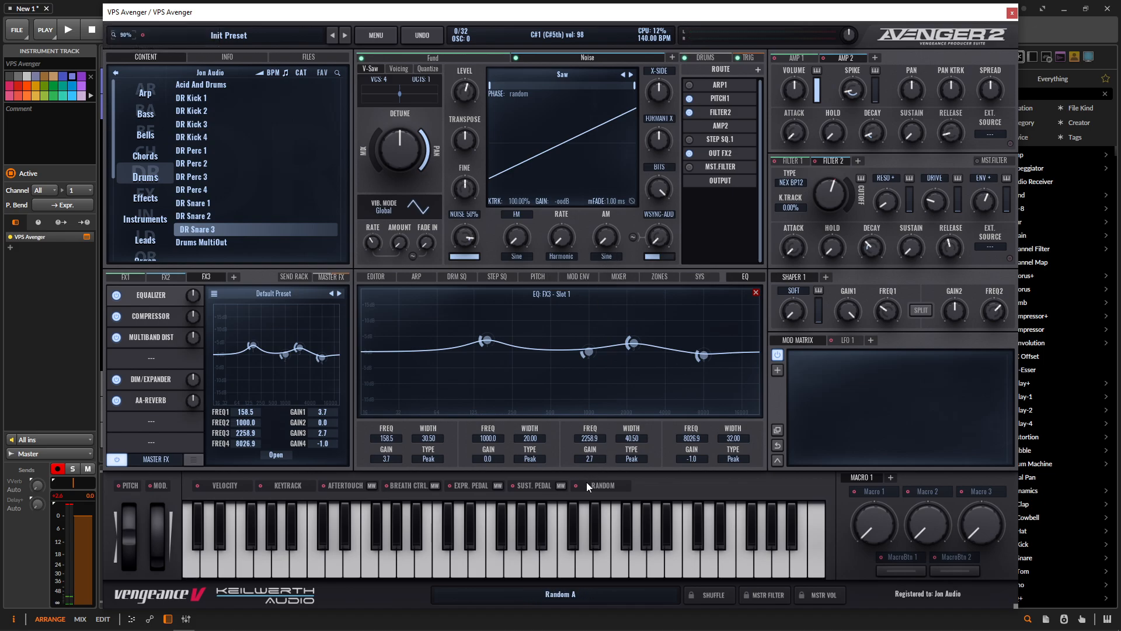
{"action": "left_click_drag", "start_coordinate": [587, 482], "coordinate": [465, 238]}
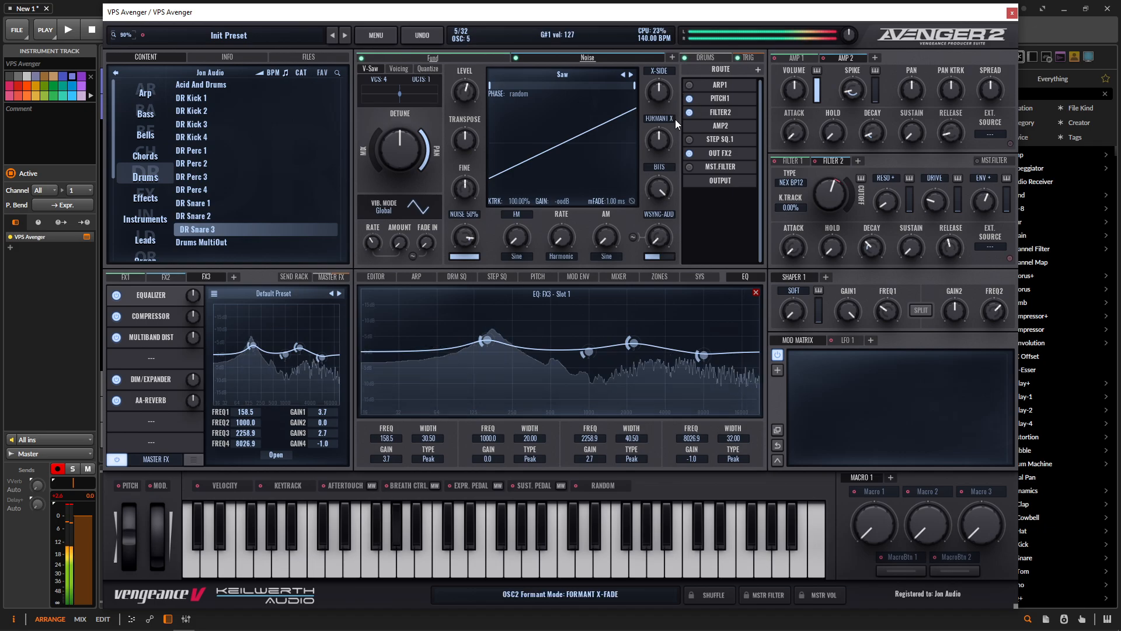
- Audition other band-pass types for Filter 2, choose COS BP12 and set the cutoff to about 3369.32 Hz
{"action": "scroll", "coordinate": [467, 243], "scroll_direction": "down", "scroll_amount": 2}
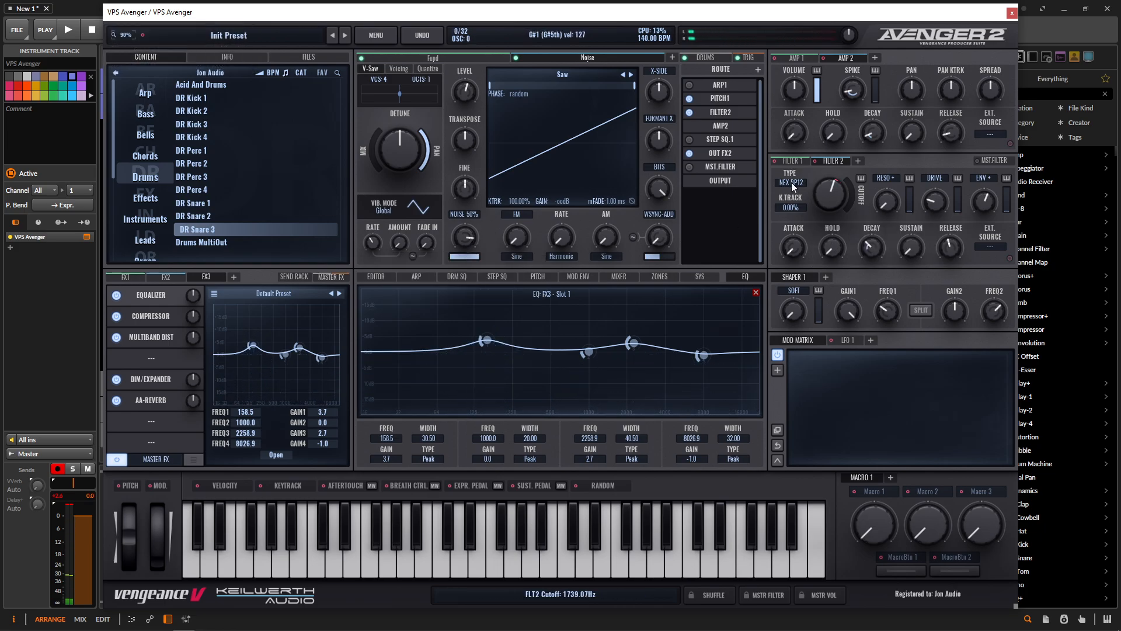
{"action": "scroll", "coordinate": [791, 183], "scroll_direction": "down", "scroll_amount": 1}
{"action": "scroll", "coordinate": [791, 183], "scroll_direction": "down", "scroll_amount": 1}
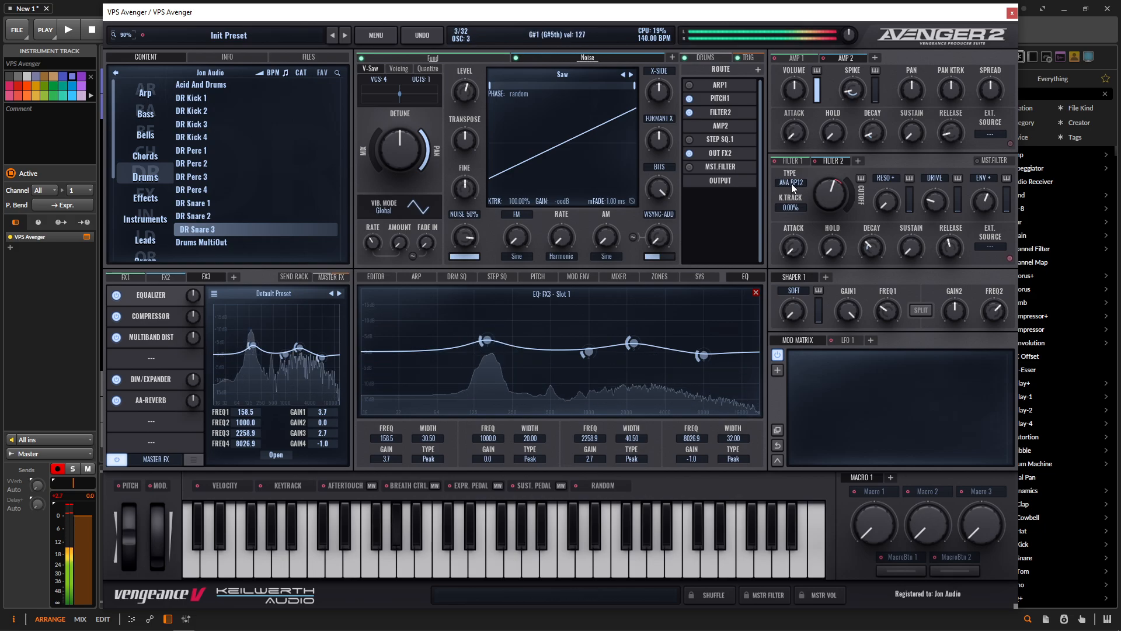
{"action": "scroll", "coordinate": [791, 183], "scroll_direction": "down", "scroll_amount": 1}
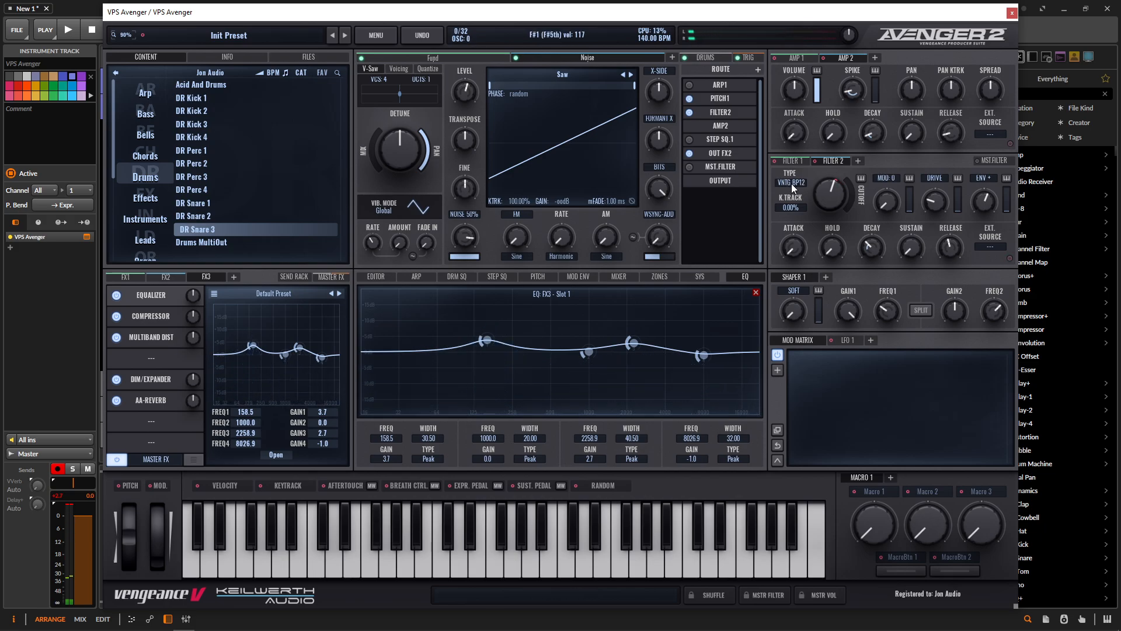
{"action": "scroll", "coordinate": [791, 184], "scroll_direction": "down", "scroll_amount": 1}
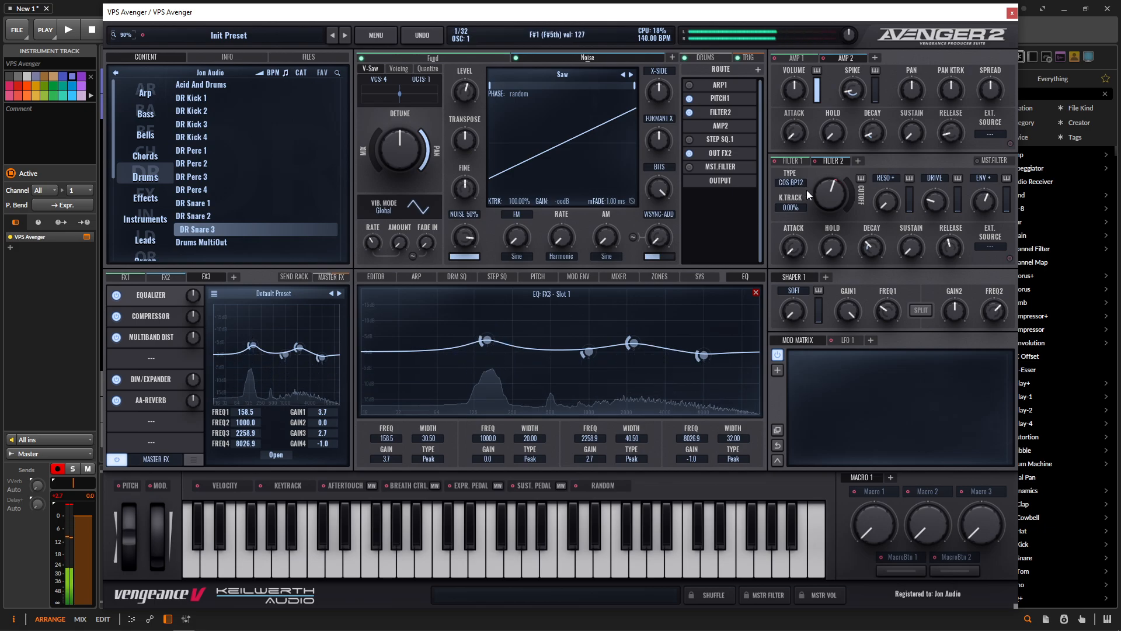
{"action": "left_click_drag", "start_coordinate": [834, 197], "coordinate": [833, 191]}
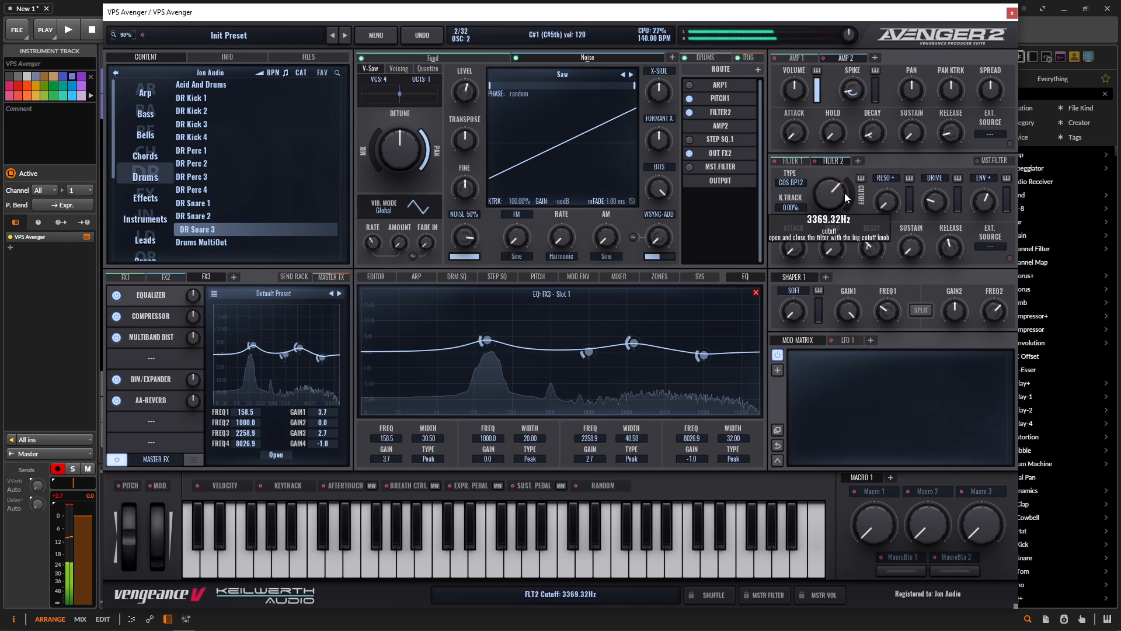
{"action": "mouse_move", "coordinate": [891, 202]}
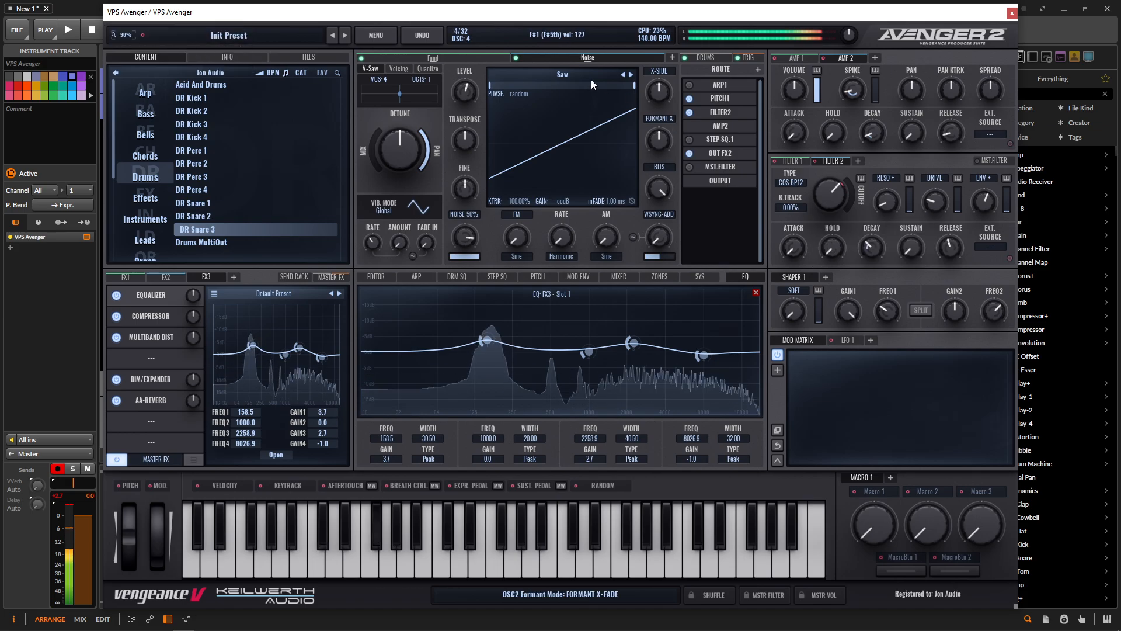
- In the FX3 equalizer, set the first band to about 153.5 Hz with a gain of 1.3
{"action": "mouse_move", "coordinate": [467, 87]}
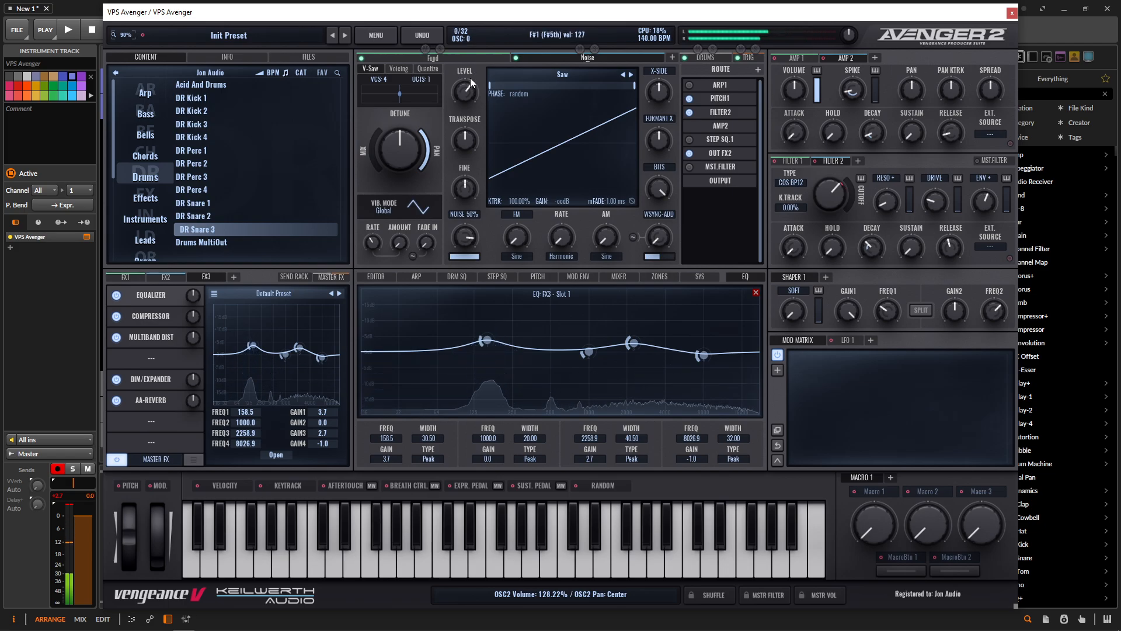
{"action": "mouse_move", "coordinate": [485, 344]}
{"action": "left_mouse_down"}
{"action": "mouse_move", "coordinate": [487, 357]}
{"action": "mouse_move", "coordinate": [486, 345]}
{"action": "left_mouse_up"}
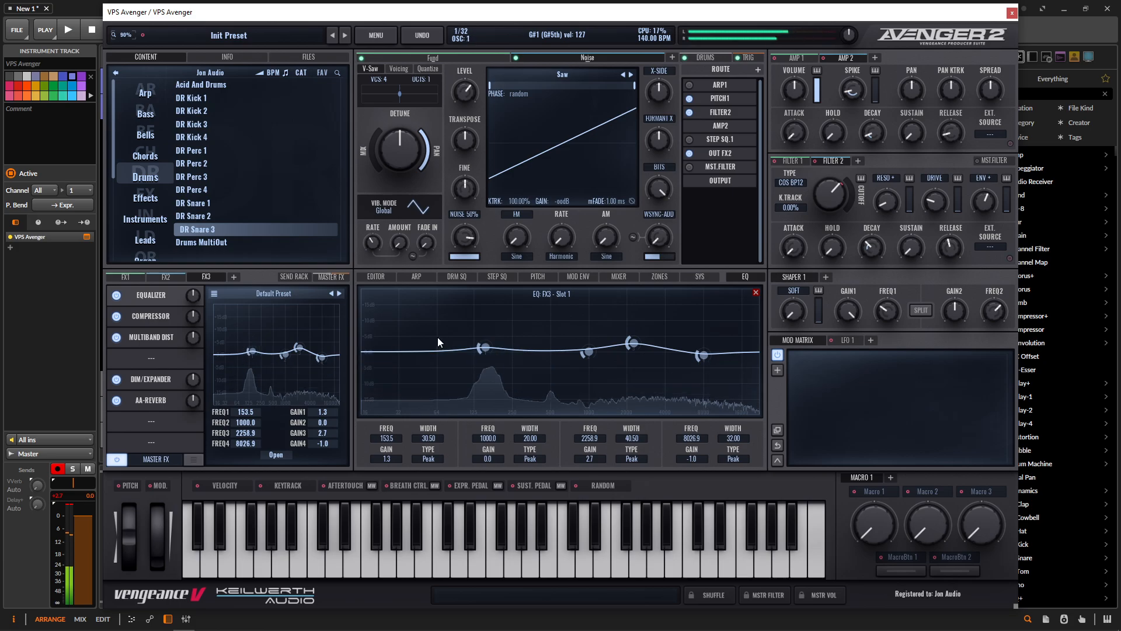
- Set the FX3 AA-Reverb time to about 64.44 and its mix to about 16.11
{"action": "left_click", "coordinate": [156, 403]}
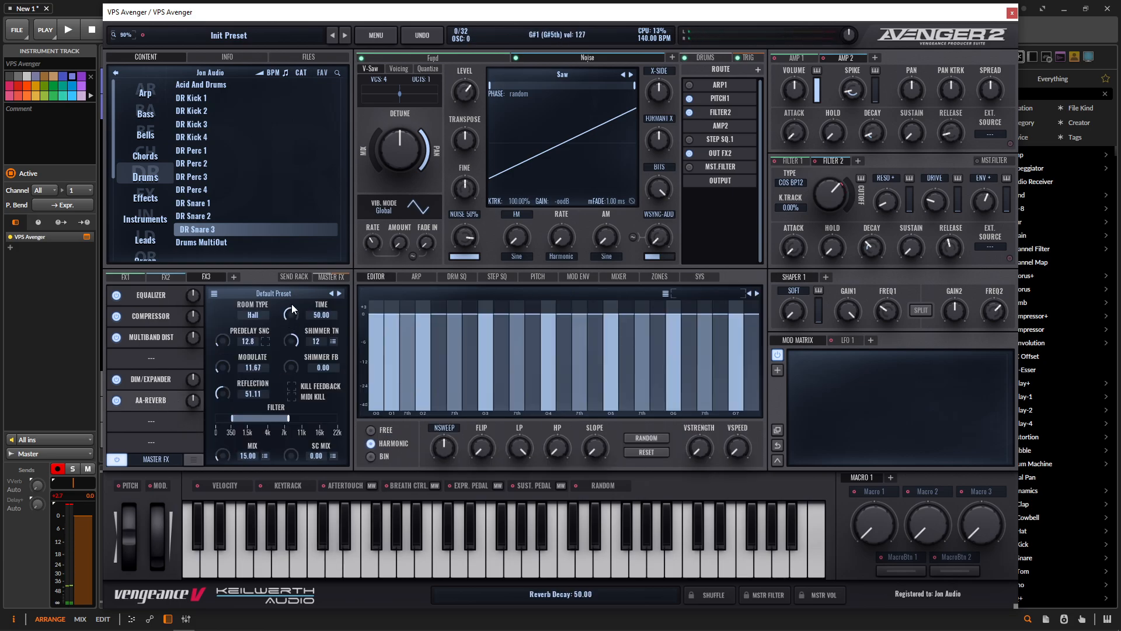
{"action": "left_click_drag", "start_coordinate": [294, 320], "coordinate": [295, 304]}
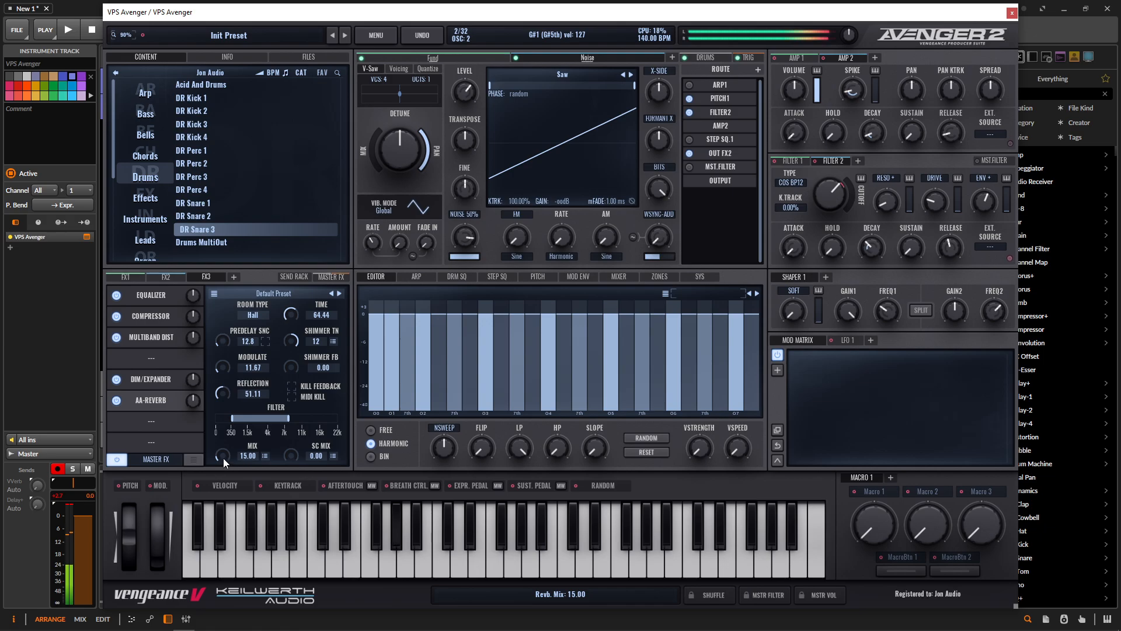
{"action": "left_click_drag", "start_coordinate": [223, 458], "coordinate": [223, 462]}
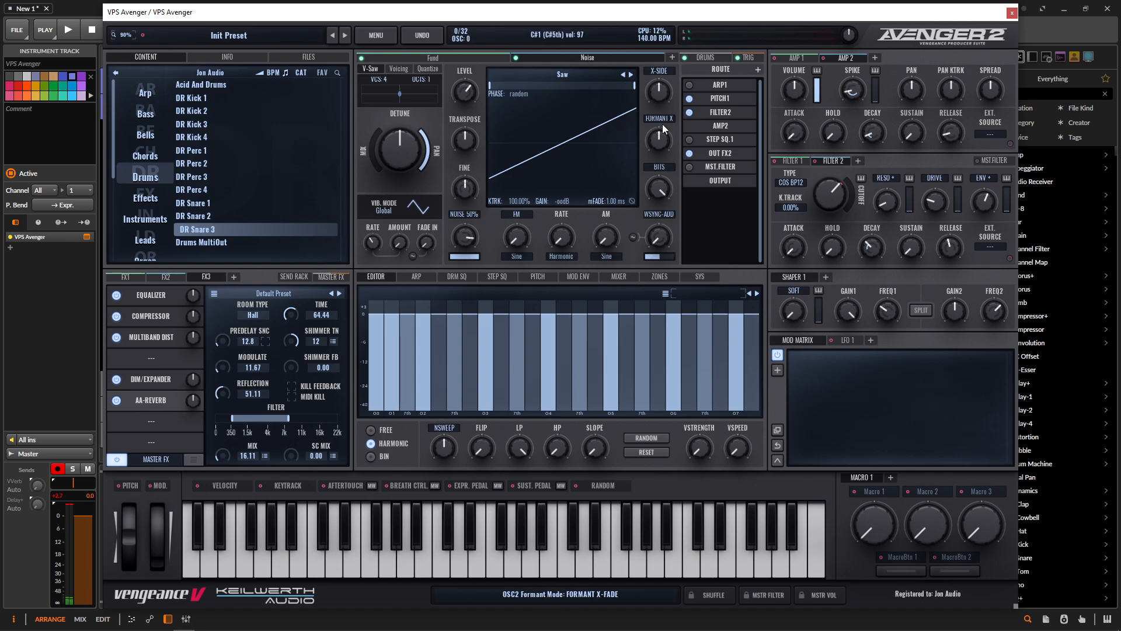
- Add Shaper 1 to the Fund oscillator's route and place it directly after Filter 1
{"action": "left_click", "coordinate": [758, 69]}
{"action": "left_click", "coordinate": [738, 121]}
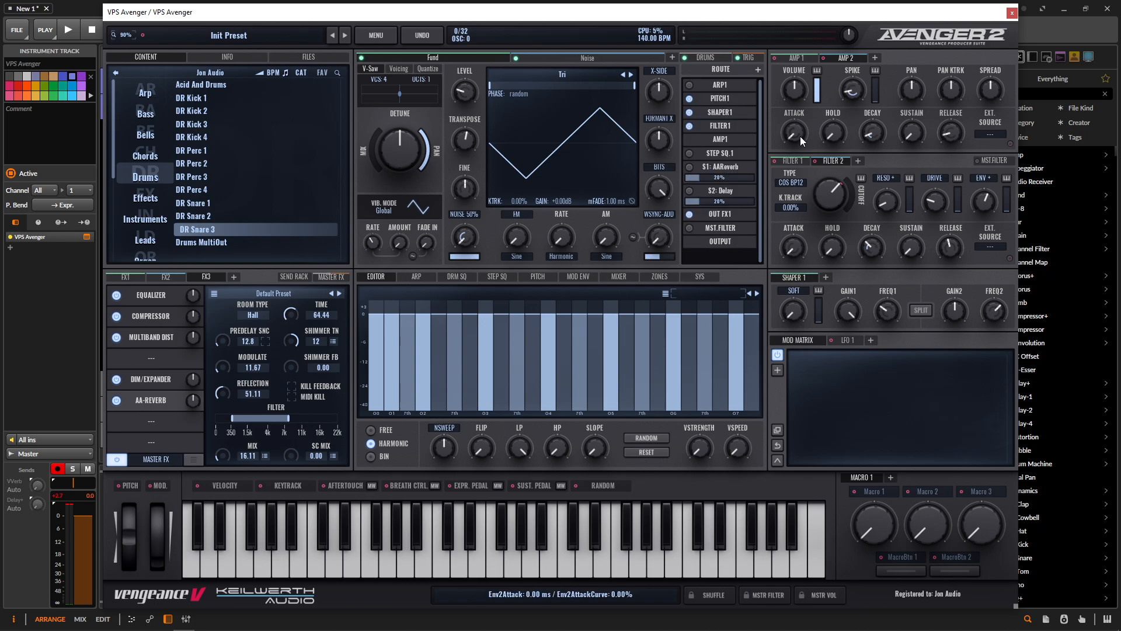
{"action": "left_click_drag", "start_coordinate": [720, 125], "coordinate": [720, 111]}
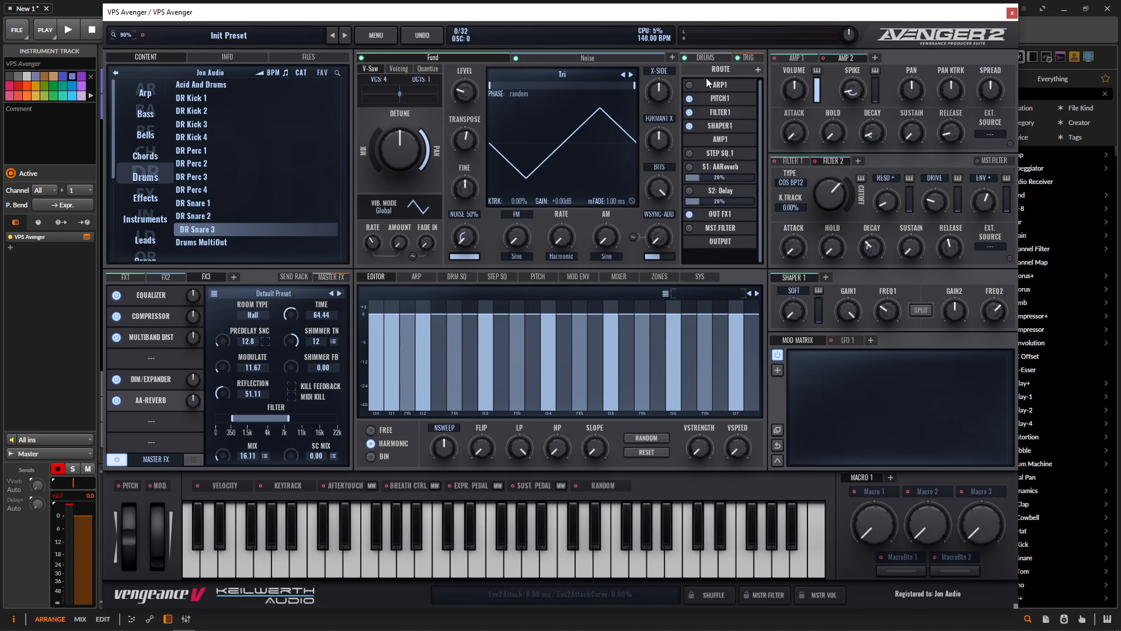
- Add Shaper 1 to the Noise oscillator's route and place it directly after Filter 2
{"action": "left_click", "coordinate": [587, 59]}
{"action": "left_click", "coordinate": [754, 71]}
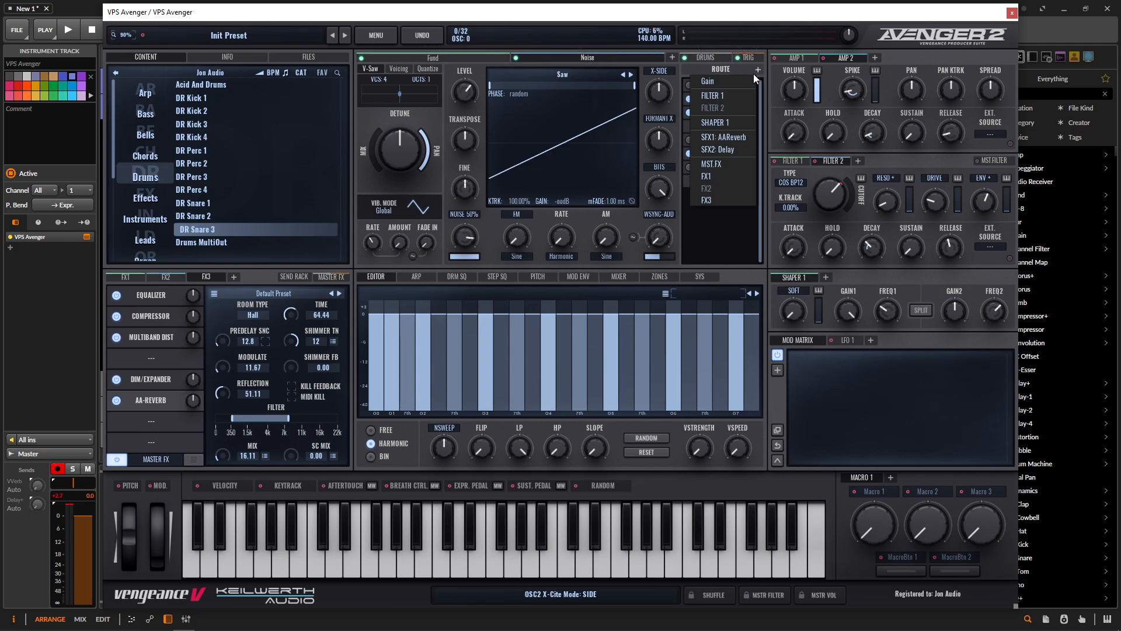
{"action": "left_click", "coordinate": [727, 123]}
{"action": "left_click_drag", "start_coordinate": [724, 111], "coordinate": [728, 129]}
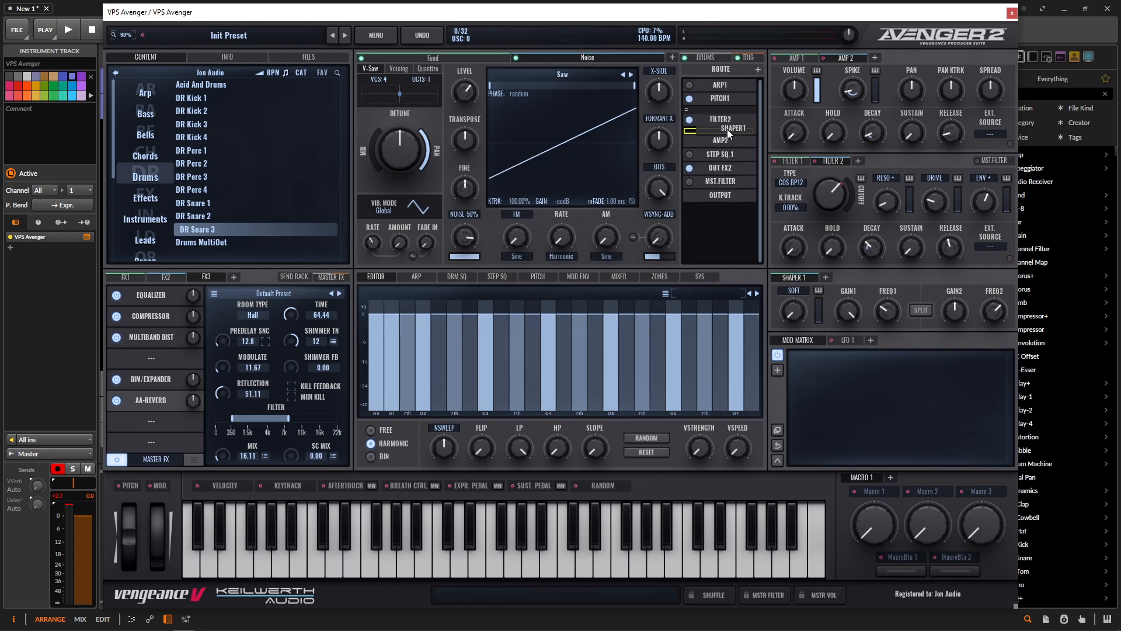
- Set Shaper 1's drive to about 31.67% and its first EQ gain to about 52.22%, raising the first EQ frequency
{"action": "left_click_drag", "start_coordinate": [793, 311], "coordinate": [797, 280]}
{"action": "scroll", "coordinate": [888, 314], "scroll_direction": "up", "scroll_amount": 5}
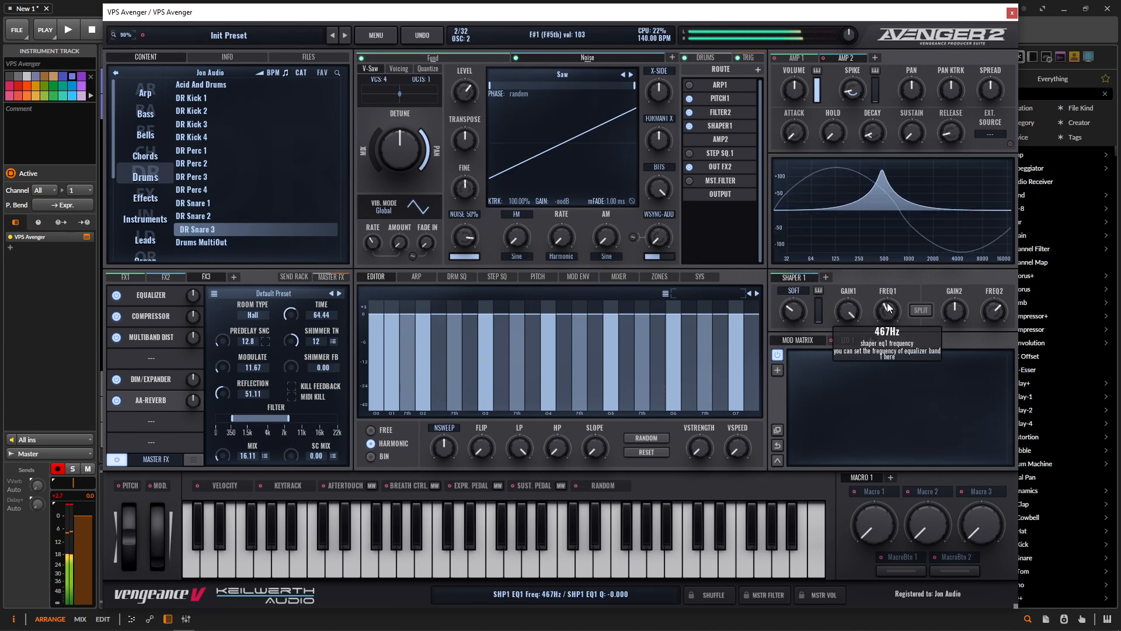
{"action": "scroll", "coordinate": [848, 312], "scroll_direction": "down", "scroll_amount": 5}
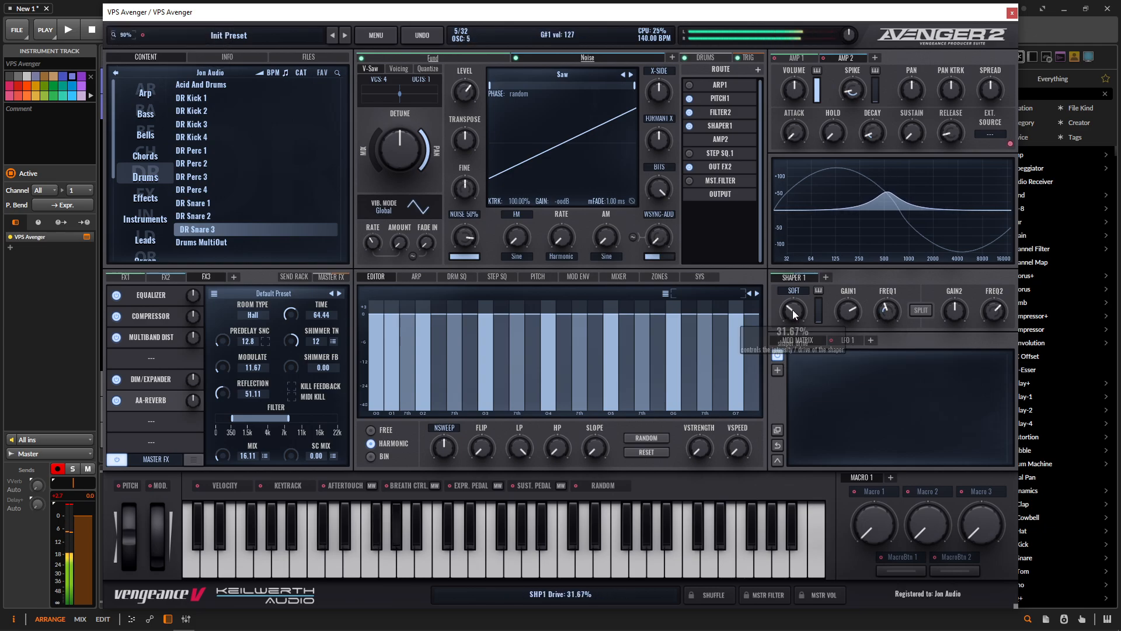
{"action": "scroll", "coordinate": [853, 311], "scroll_direction": "up", "scroll_amount": 4}
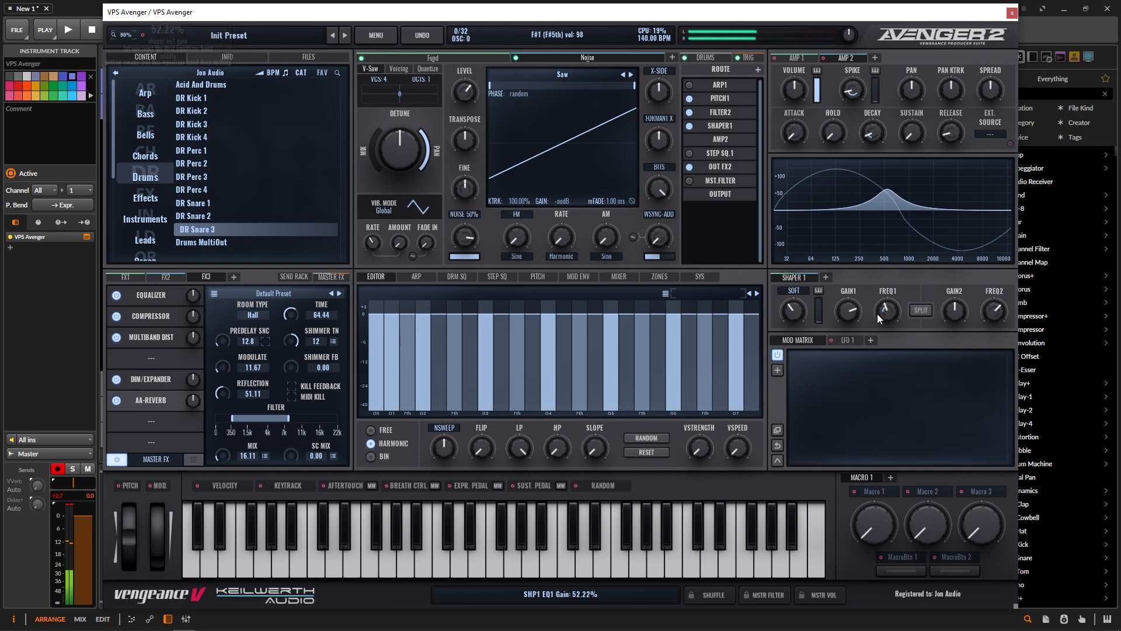
{"action": "scroll", "coordinate": [888, 309], "scroll_direction": "up", "scroll_amount": 4}
{"action": "scroll", "coordinate": [890, 305], "scroll_direction": "down", "scroll_amount": 1}
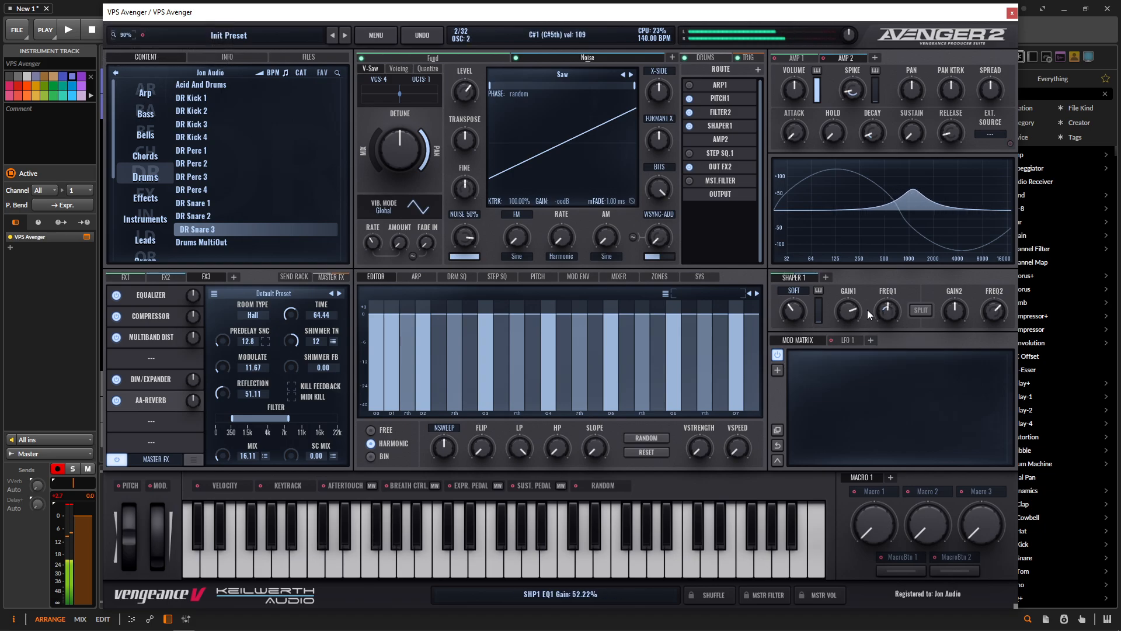
- Compare Shaper 1's drive at 0% and about 86.11%, and lower the FX3 reverb mix to about 11.67
{"action": "scroll", "coordinate": [793, 311], "scroll_direction": "down", "scroll_amount": 5}
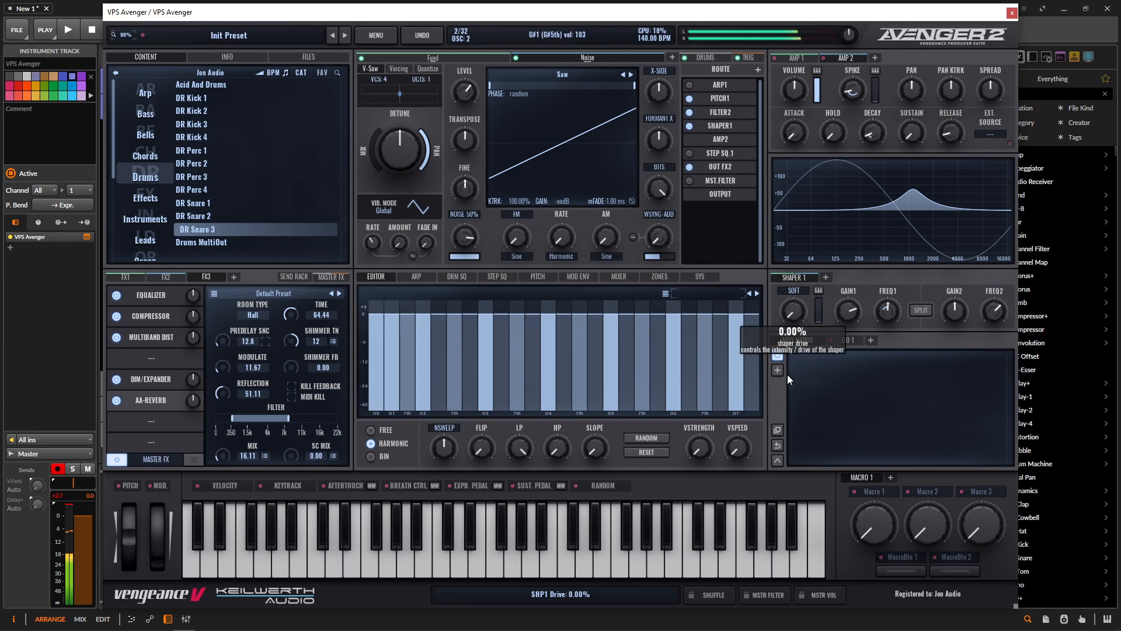
{"action": "left_click_drag", "start_coordinate": [786, 310], "coordinate": [785, 258]}
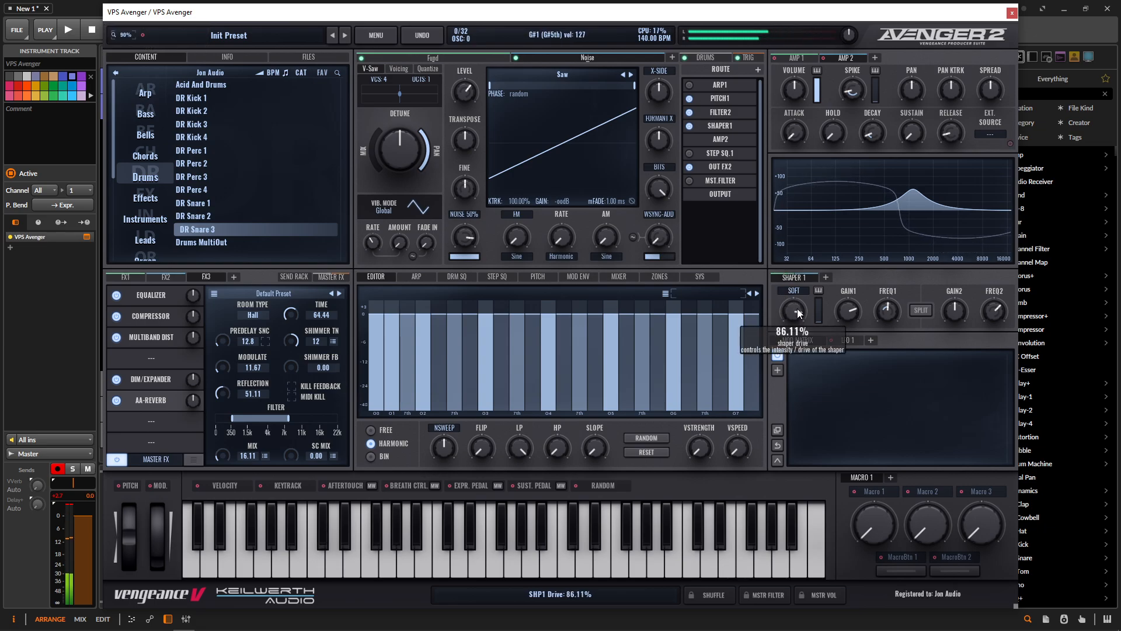
{"action": "scroll", "coordinate": [797, 308], "scroll_direction": "up", "scroll_amount": 1}
{"action": "scroll", "coordinate": [798, 307], "scroll_direction": "down", "scroll_amount": 3}
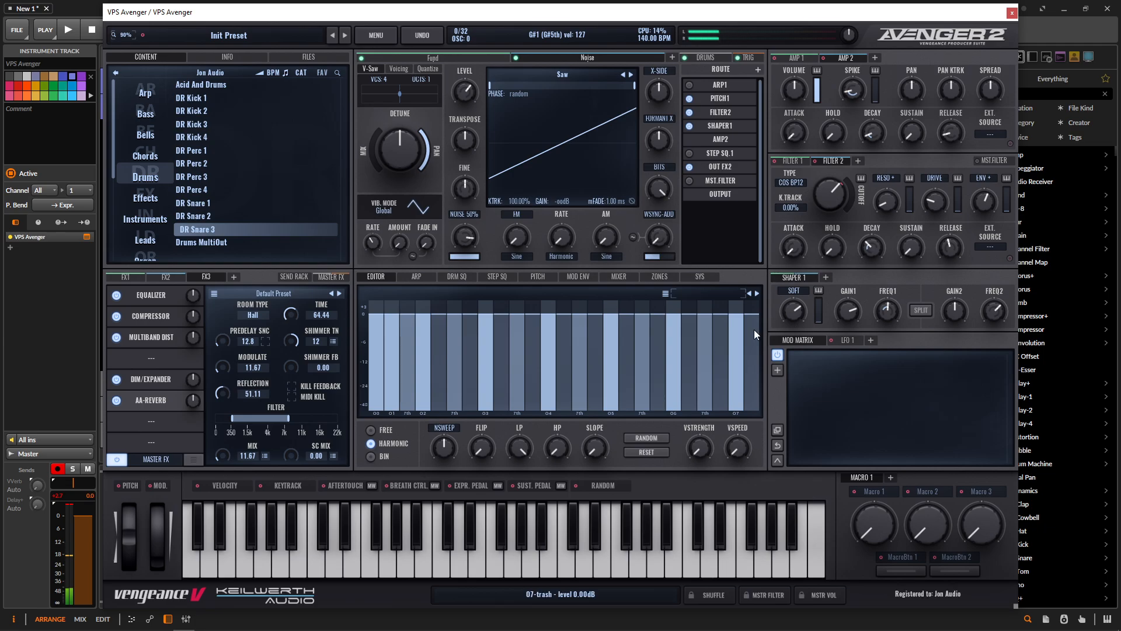
- Try Shaper 1's SFT-OS type with about 62.78% drive and compare it with HEAVY, FOLD and FLIP
{"action": "left_click", "coordinate": [801, 289]}
{"action": "left_click_drag", "start_coordinate": [800, 307], "coordinate": [800, 314]}
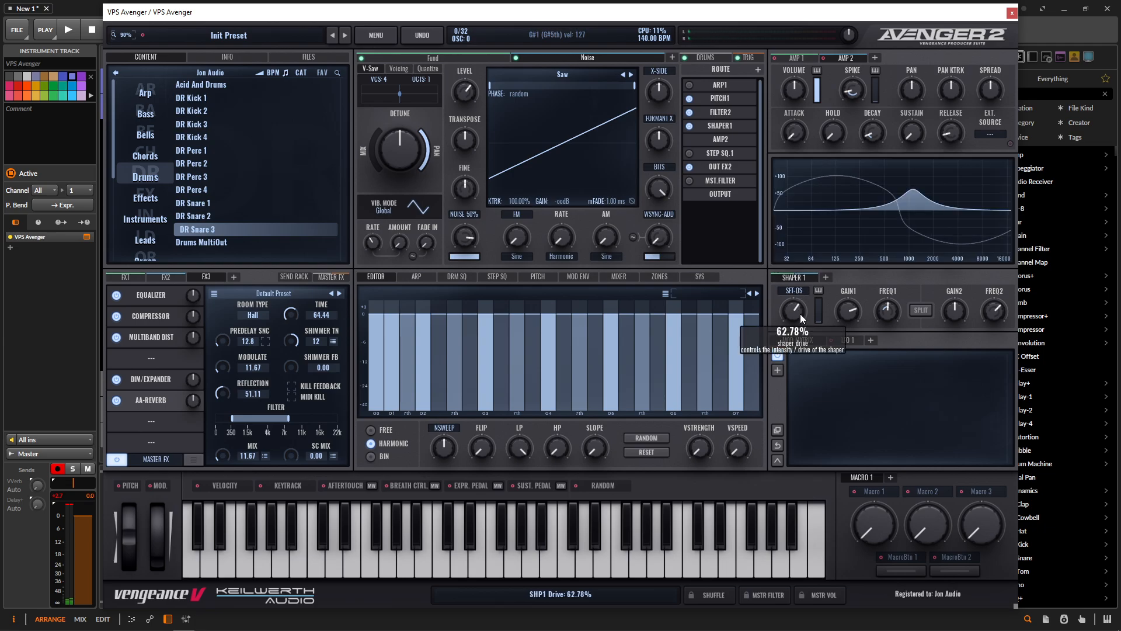
{"action": "left_click", "coordinate": [801, 292]}
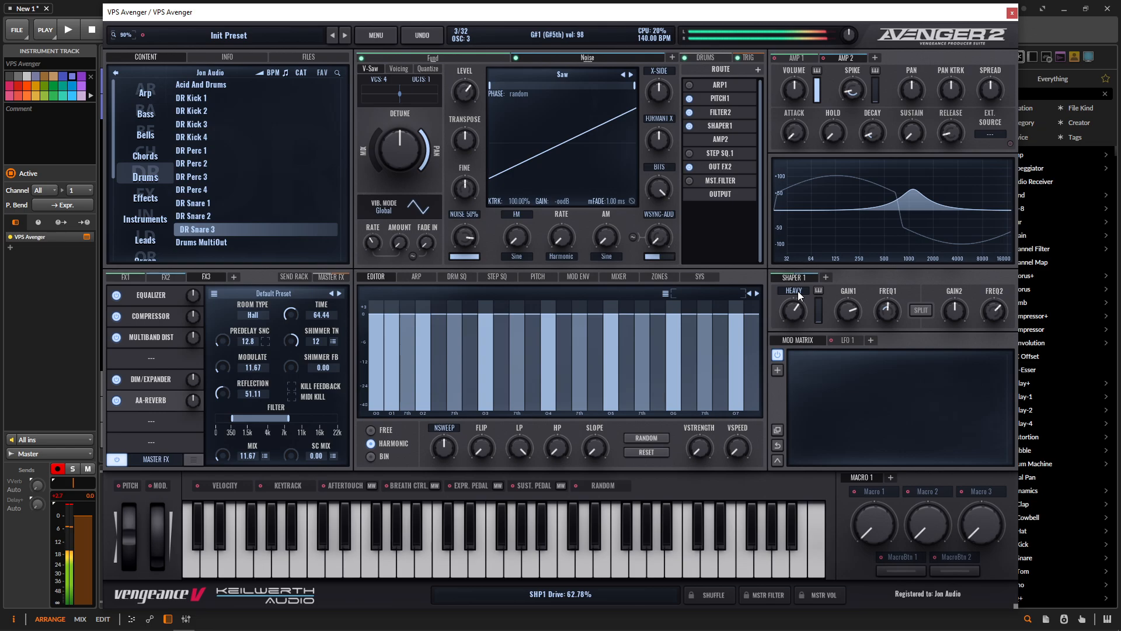
{"action": "left_click", "coordinate": [800, 293]}
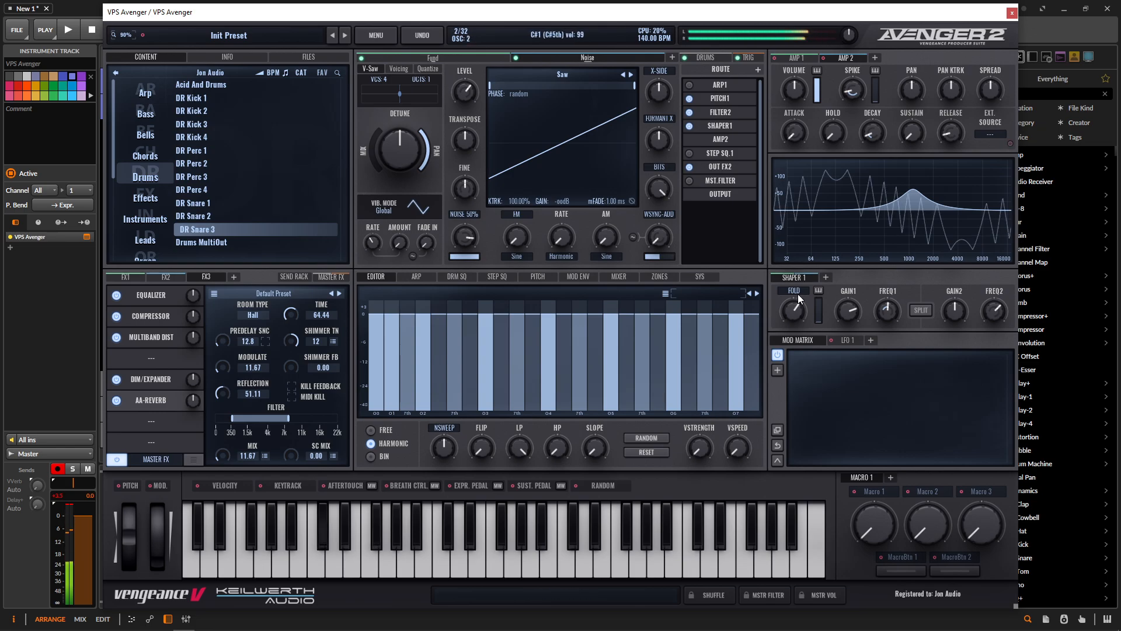
{"action": "left_click", "coordinate": [799, 295]}
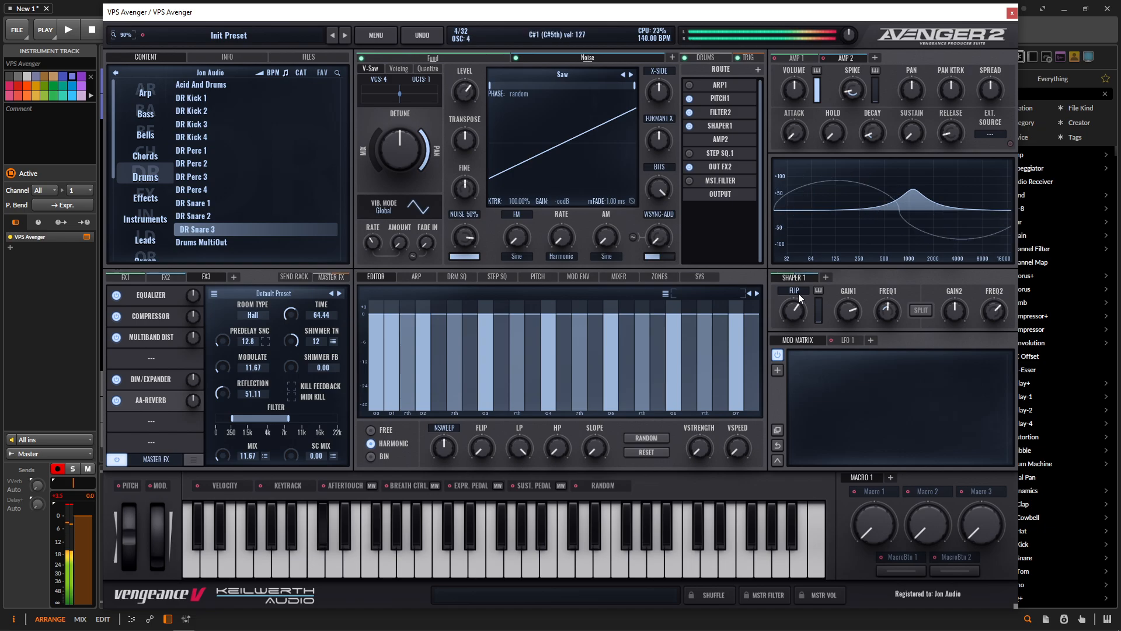
- Switch Shaper 1 to S-PEAK, raise its drive to about 84.44% and sweep its first EQ frequency
{"action": "left_click", "coordinate": [800, 295]}
{"action": "scroll", "coordinate": [801, 292], "scroll_direction": "up", "scroll_amount": 4}
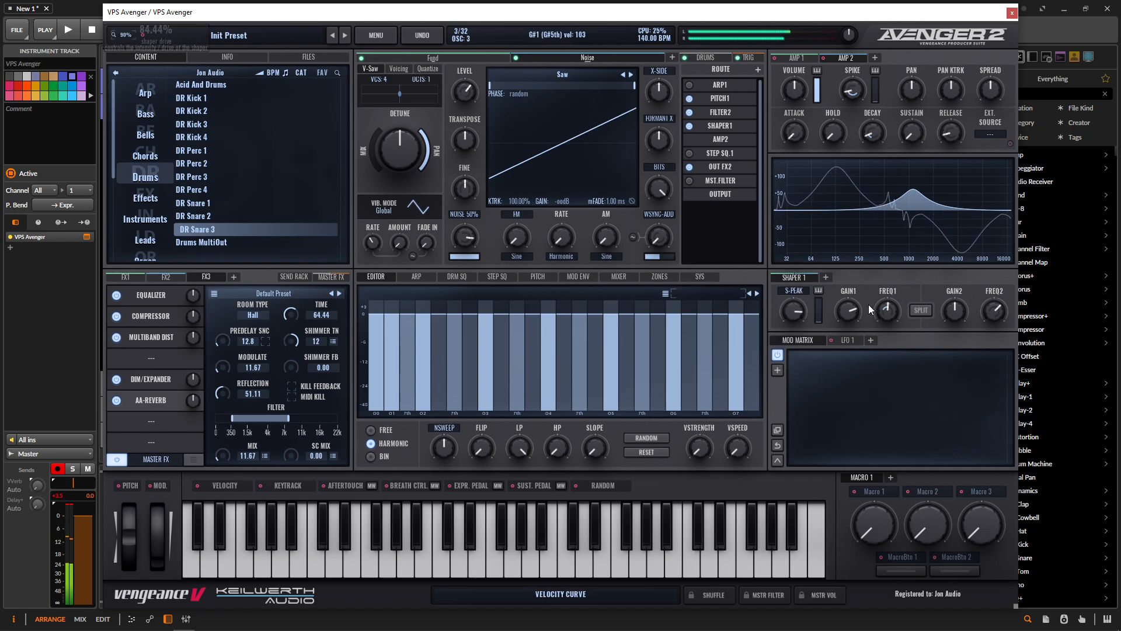
{"action": "scroll", "coordinate": [887, 312], "scroll_direction": "down", "scroll_amount": 6}
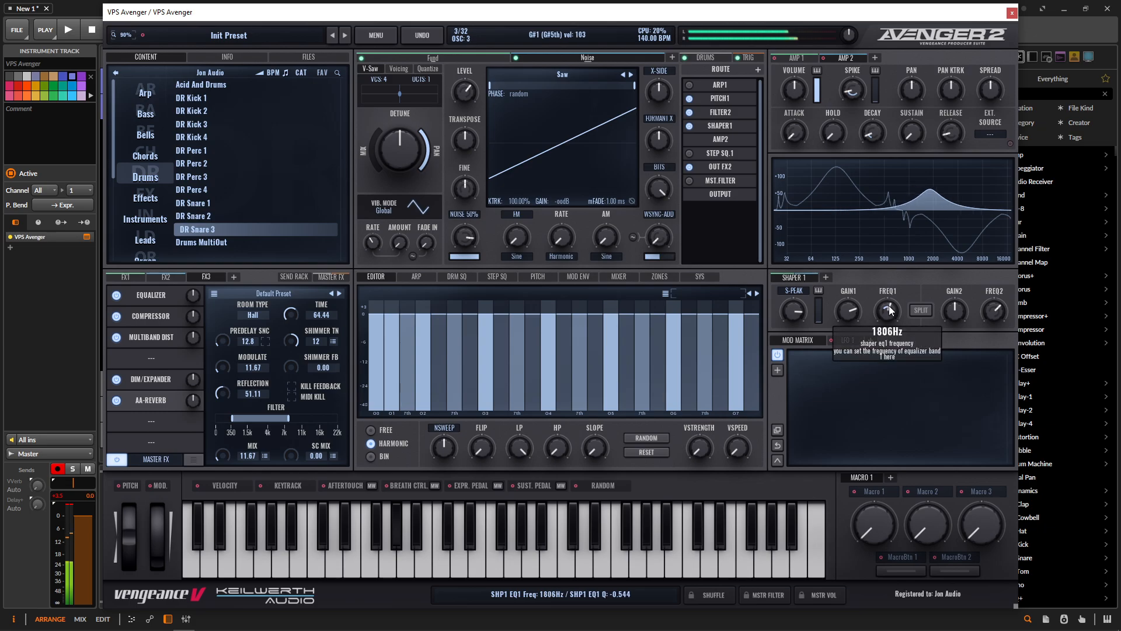
- Audition Shaper 1's ROUNDED and MODE-M types and set the type back to SOFT
{"action": "left_click", "coordinate": [799, 294]}
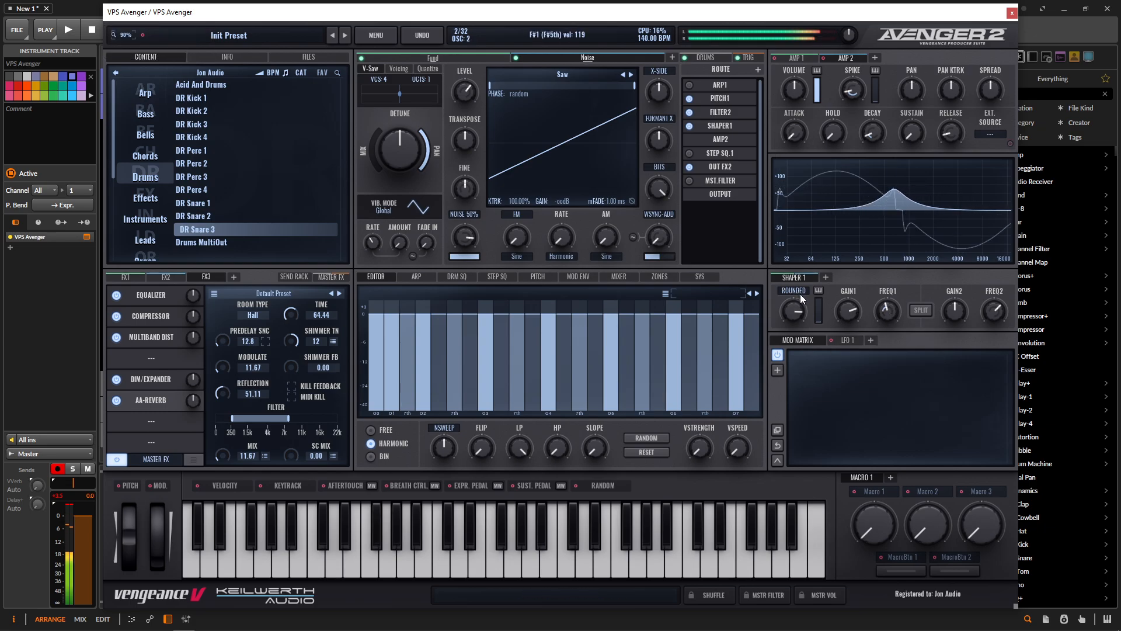
{"action": "left_click", "coordinate": [795, 292]}
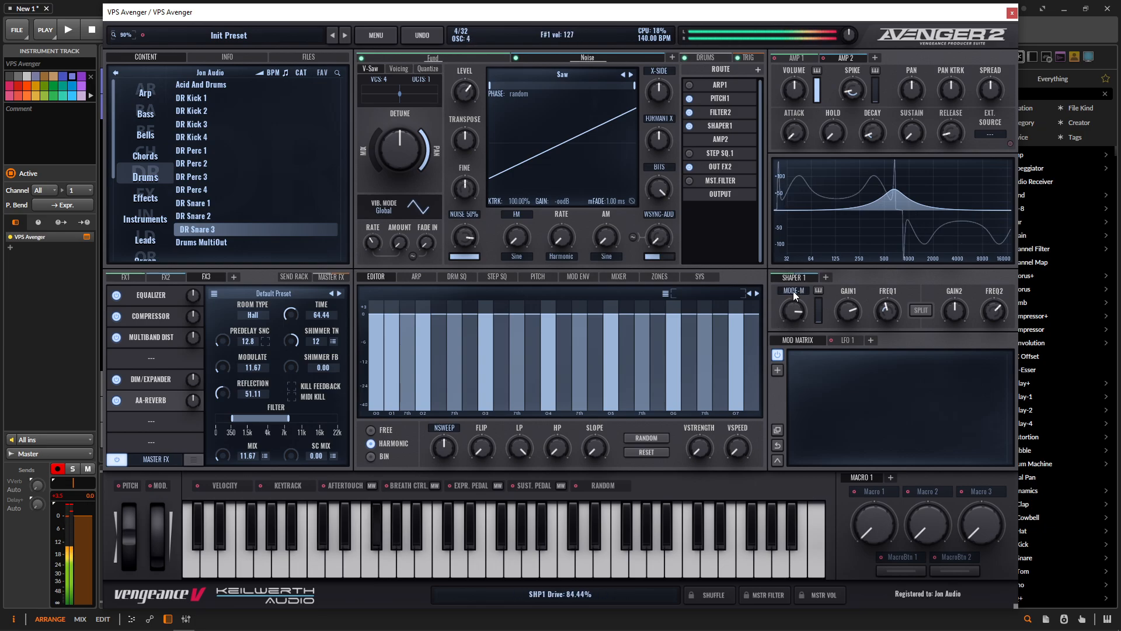
{"action": "left_click", "coordinate": [795, 292]}
{"action": "left_click", "coordinate": [794, 292]}
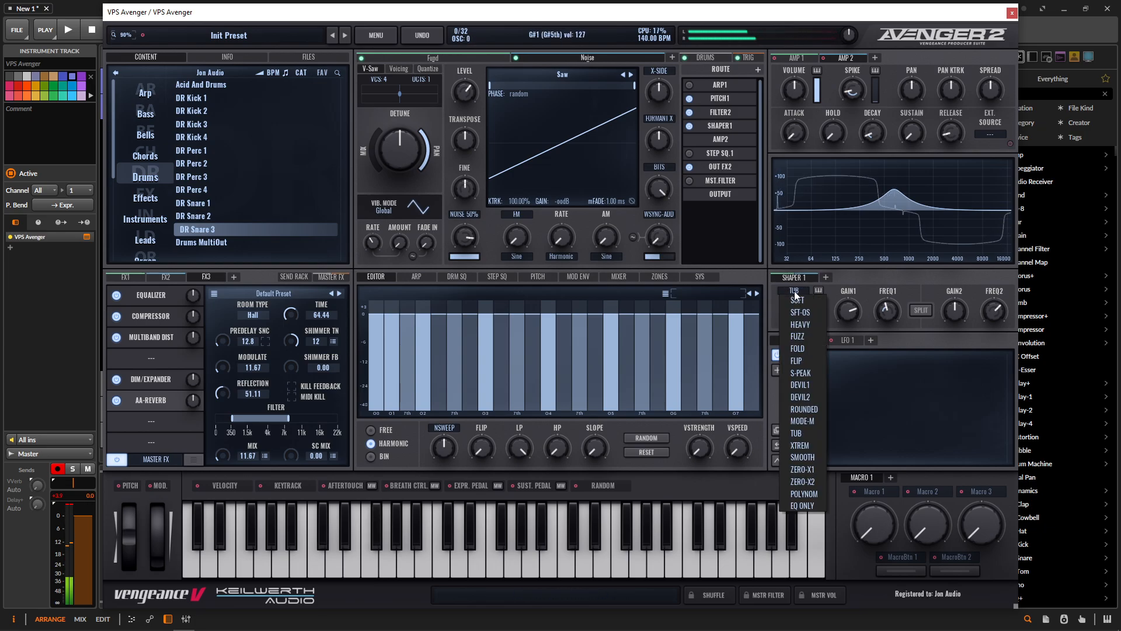
{"action": "left_click", "coordinate": [804, 300]}
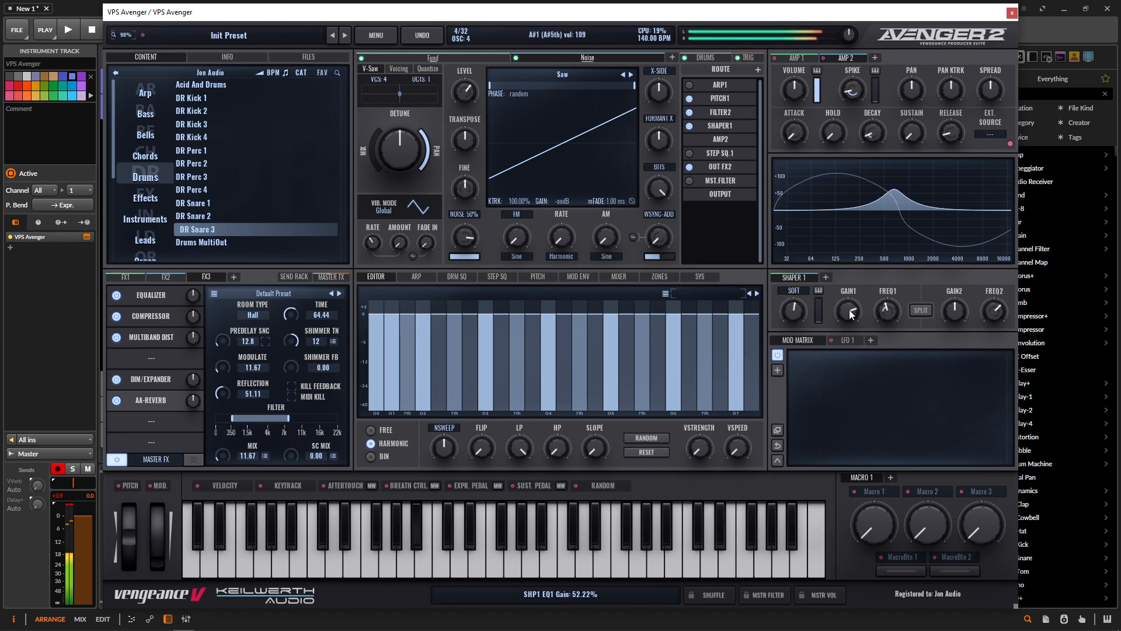
- Set Shaper 1's first EQ frequency to about 401 Hz, raise its second EQ gain and adjust the second frequency
{"action": "left_click_drag", "start_coordinate": [886, 310], "coordinate": [888, 315]}
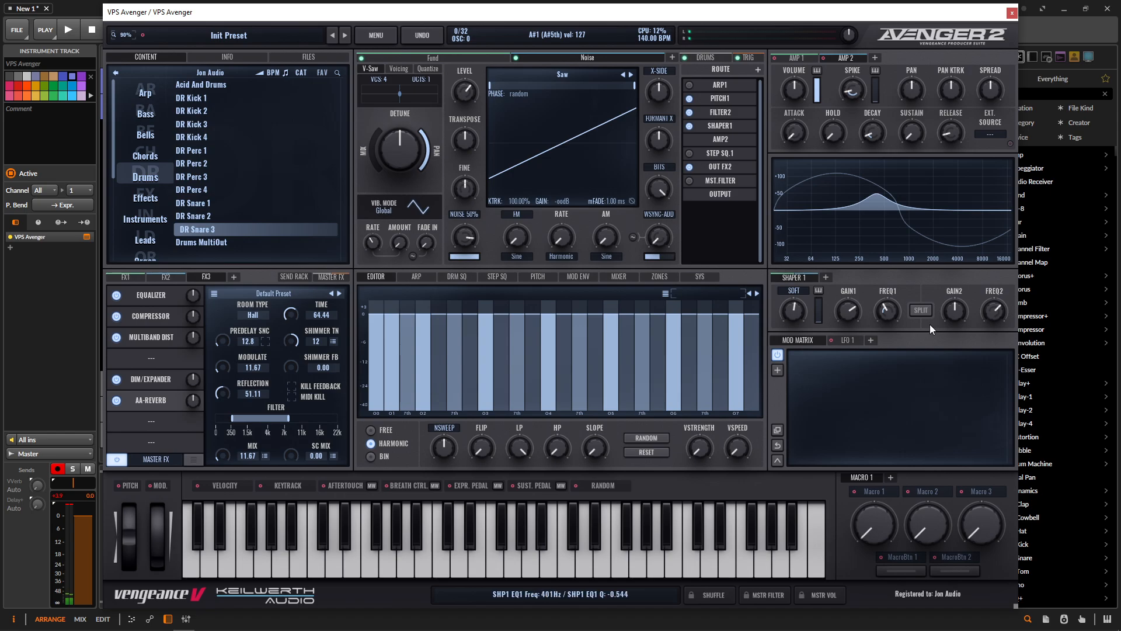
{"action": "left_click_drag", "start_coordinate": [955, 311], "coordinate": [998, 307]}
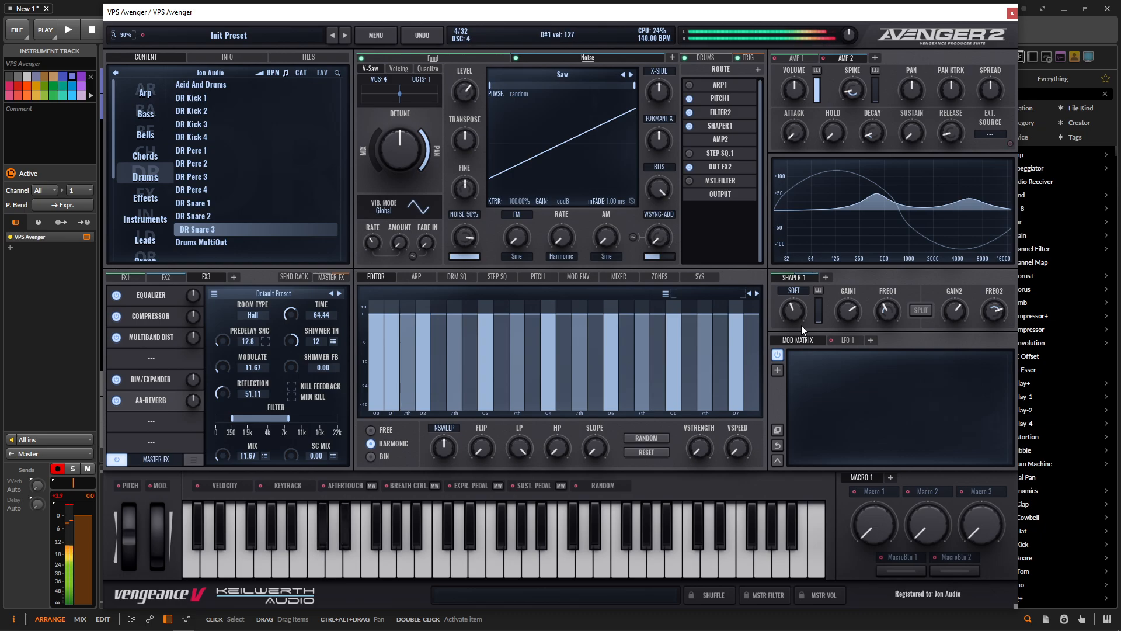
- Lower the Noise oscillator's level to about 88.44%
{"action": "left_click", "coordinate": [698, 115]}
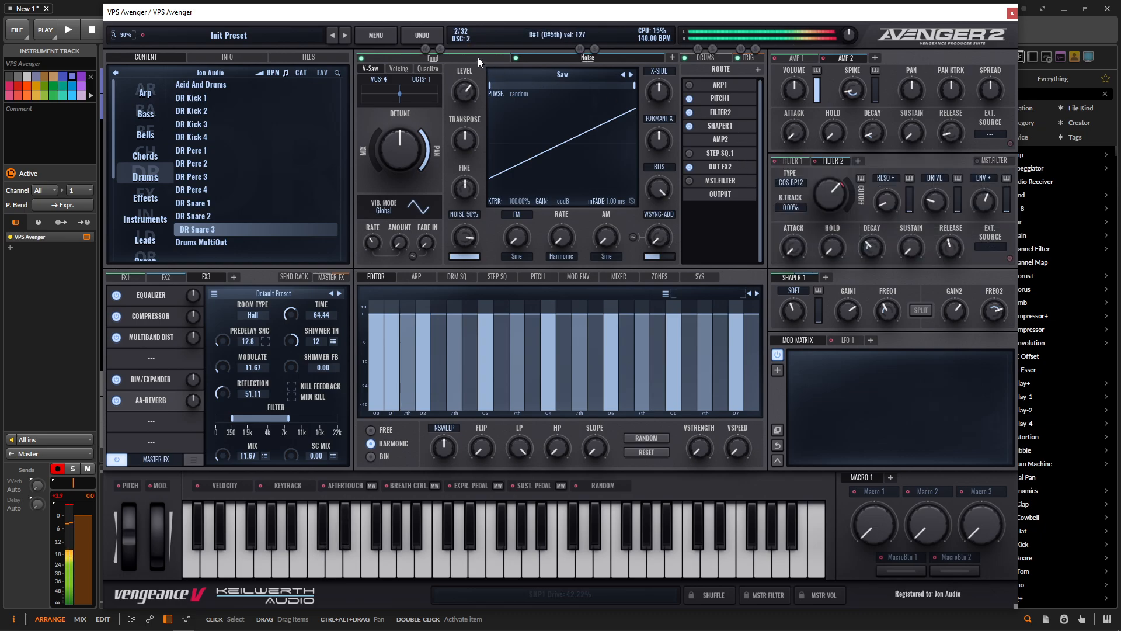
{"action": "mouse_move", "coordinate": [469, 97]}
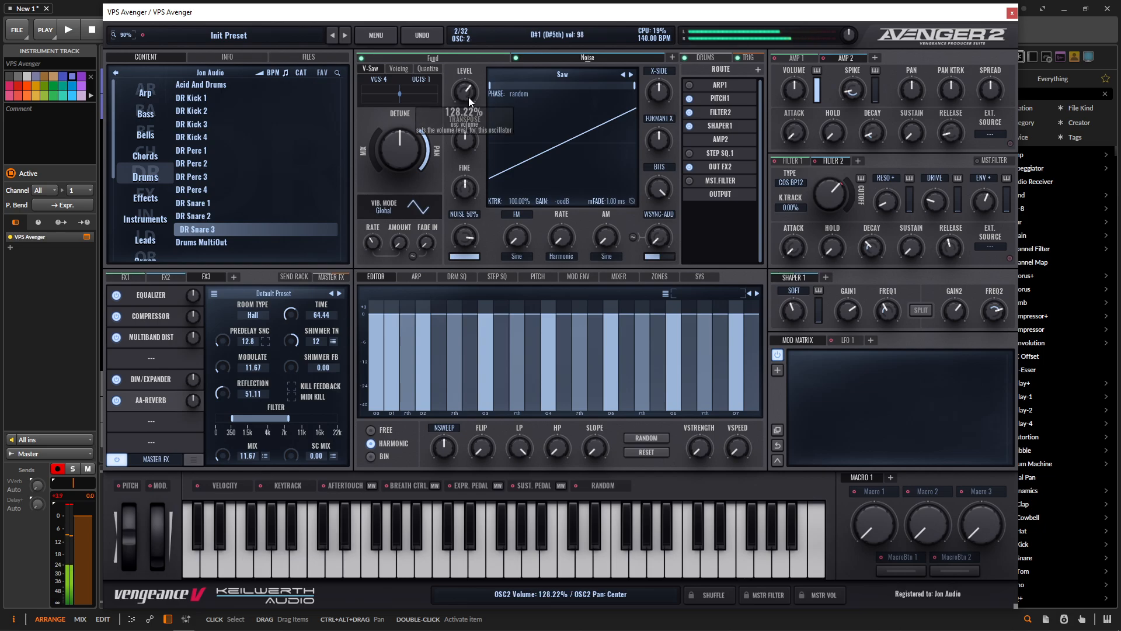
{"action": "mouse_move", "coordinate": [467, 100]}
{"action": "left_mouse_down"}
{"action": "mouse_move", "coordinate": [461, 151]}
{"action": "mouse_move", "coordinate": [457, 114]}
{"action": "left_mouse_up"}
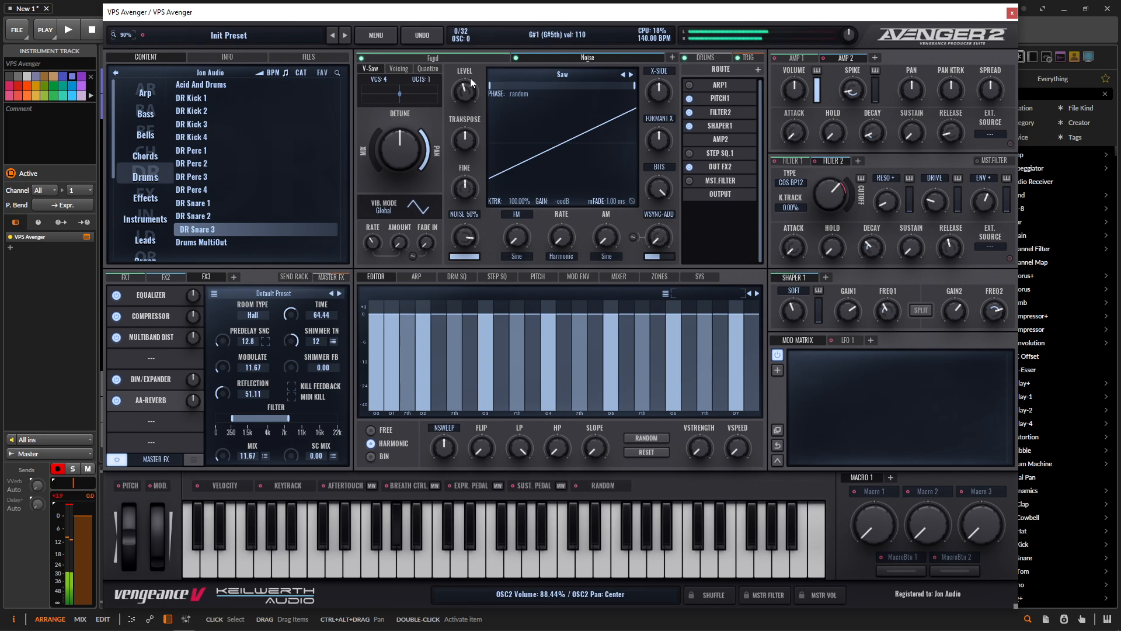
- Shorten the Fund oscillator's Pitch 1 envelope, lower its starting level to about 61.49% and raise the envelope range
{"action": "left_click", "coordinate": [482, 59]}
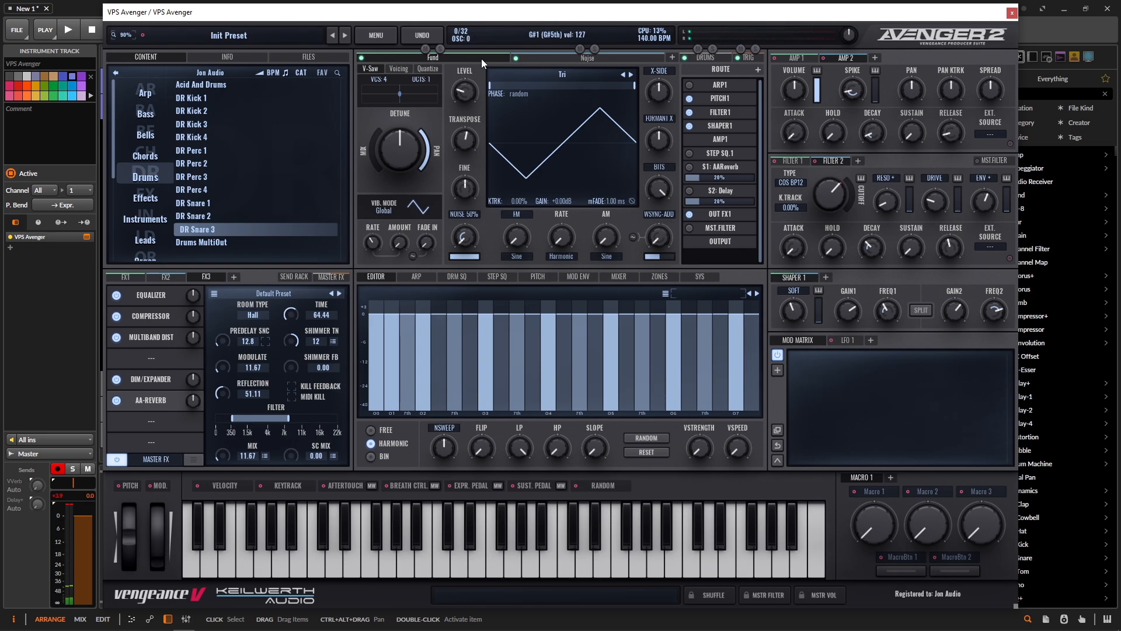
{"action": "left_click", "coordinate": [536, 274]}
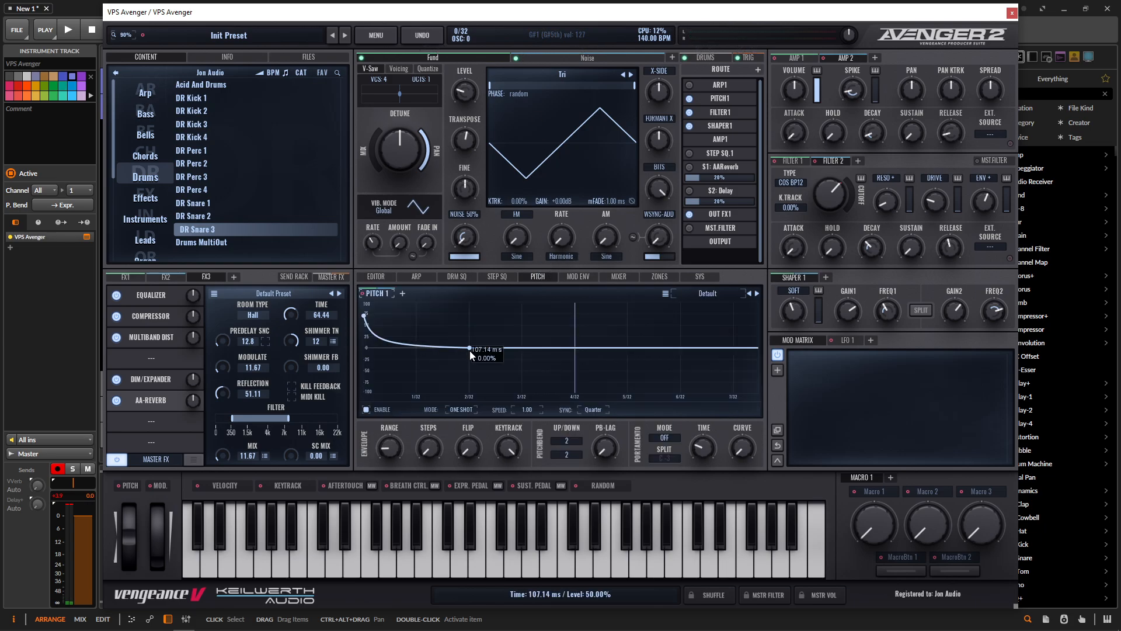
{"action": "left_click_drag", "start_coordinate": [470, 350], "coordinate": [422, 352]}
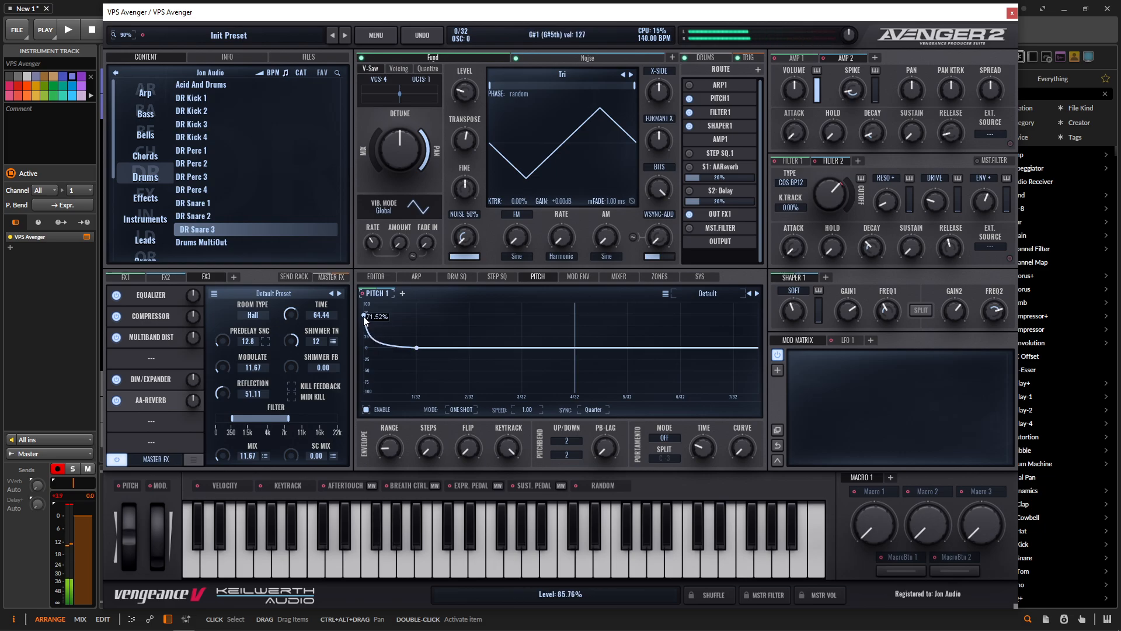
{"action": "left_click_drag", "start_coordinate": [364, 317], "coordinate": [365, 331]}
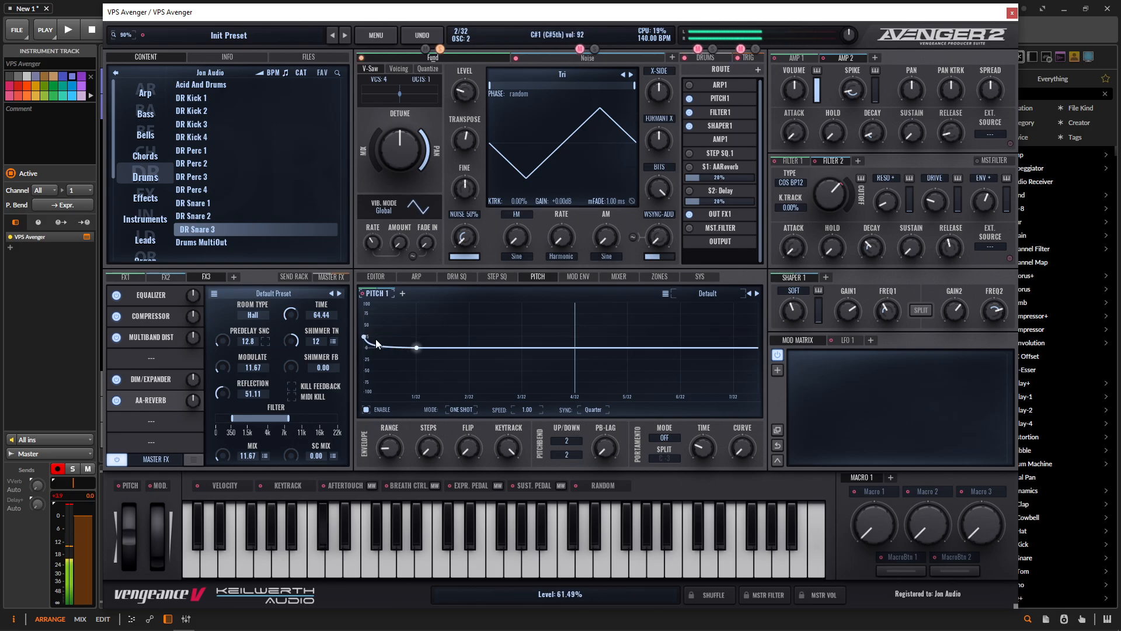
{"action": "left_click_drag", "start_coordinate": [387, 458], "coordinate": [386, 420]}
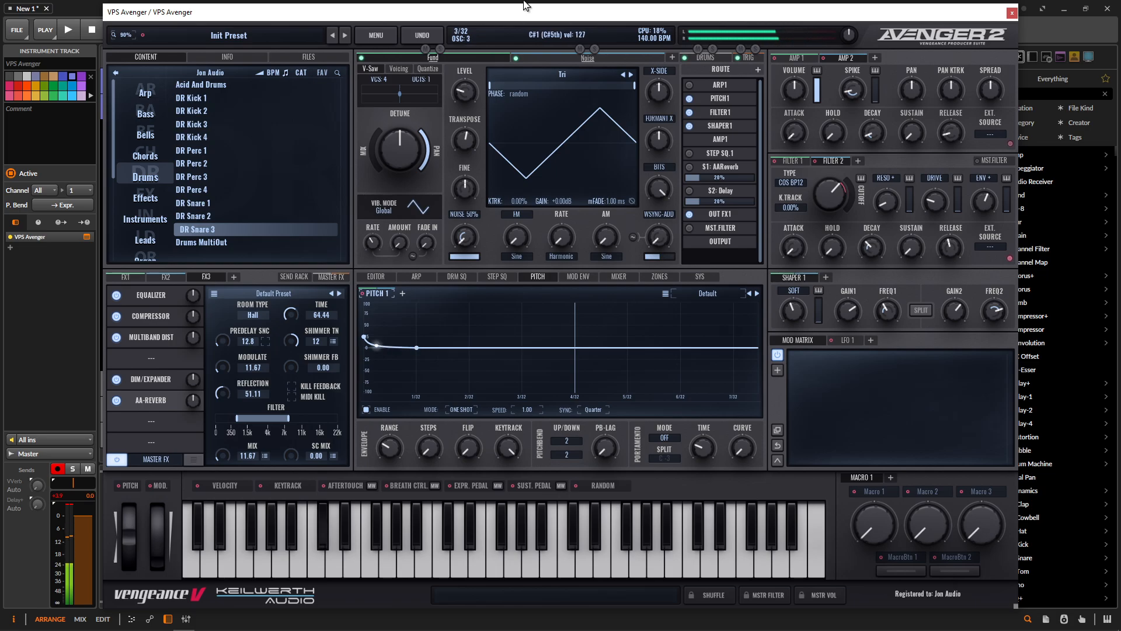
- Check the Fund oscillator's transpose and lower its level to about 39.56%
{"action": "mouse_move", "coordinate": [467, 145]}
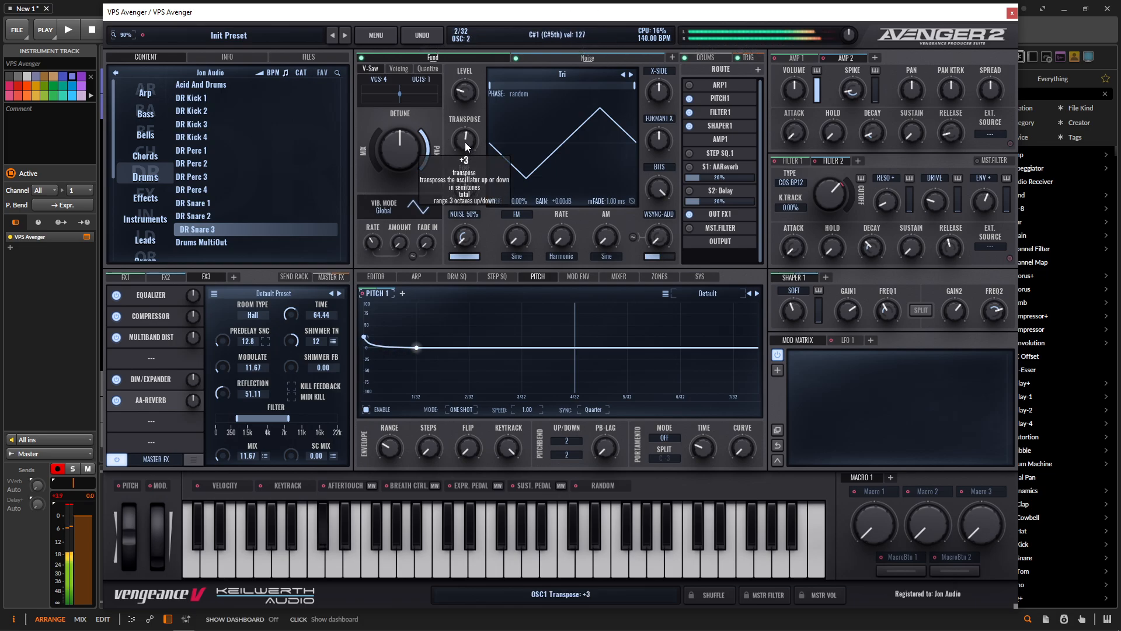
{"action": "scroll", "coordinate": [468, 145], "scroll_direction": "down", "scroll_amount": 1}
{"action": "mouse_move", "coordinate": [468, 101]}
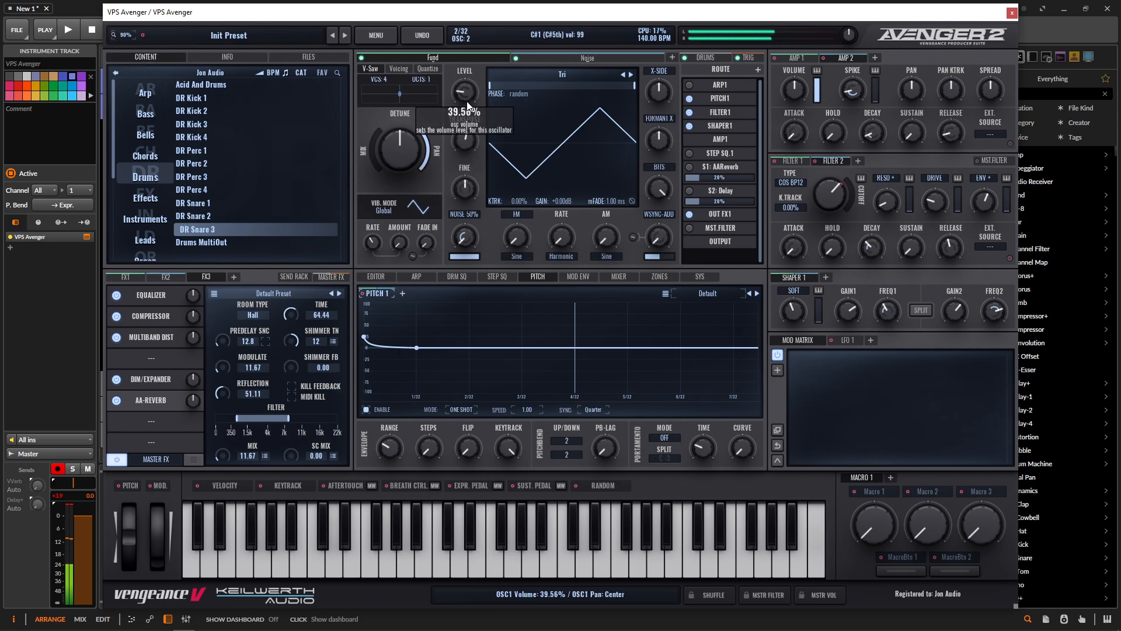
- Compare the Noise oscillator's Mono and 100% noise types and set the type to Mono
{"action": "left_click", "coordinate": [594, 59]}
{"action": "left_click", "coordinate": [478, 215]}
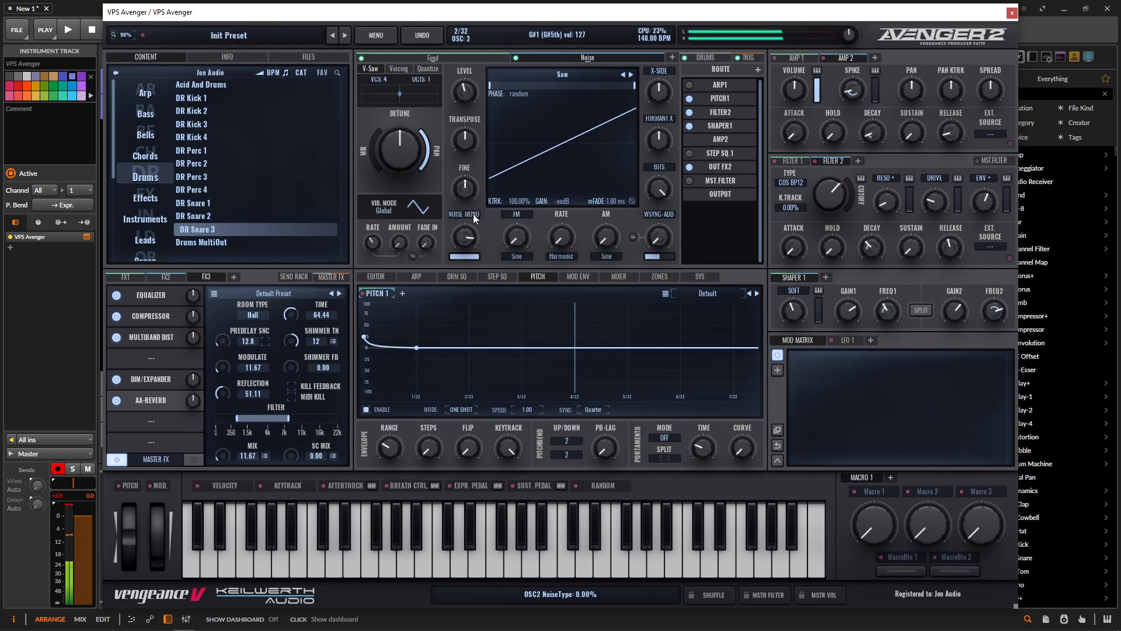
{"action": "left_click", "coordinate": [473, 214]}
{"action": "left_click", "coordinate": [484, 248]}
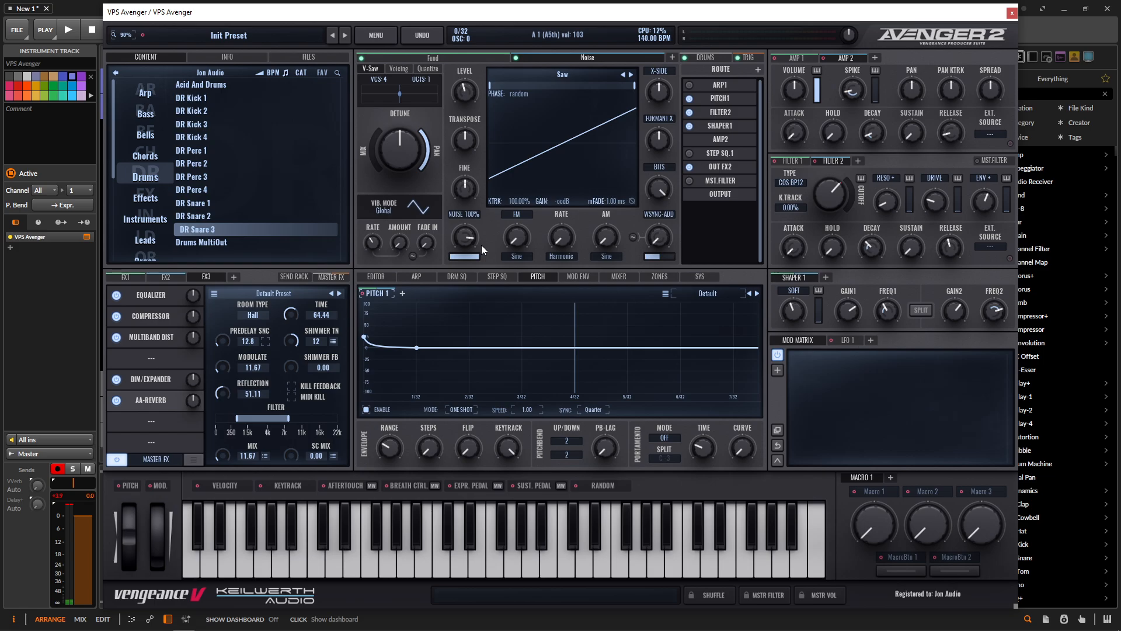
{"action": "mouse_move", "coordinate": [472, 214]}
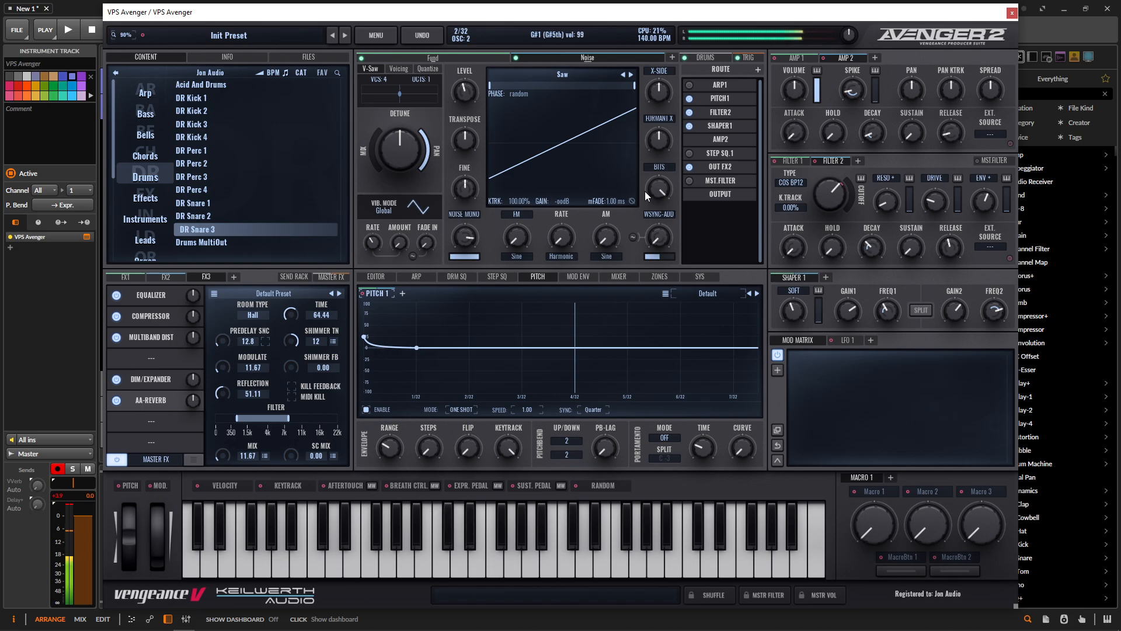
- Audition changes to the Noise oscillator's noise volume and sync amount, and return to the Fund oscillator
{"action": "left_click_drag", "start_coordinate": [469, 239], "coordinate": [469, 255]}
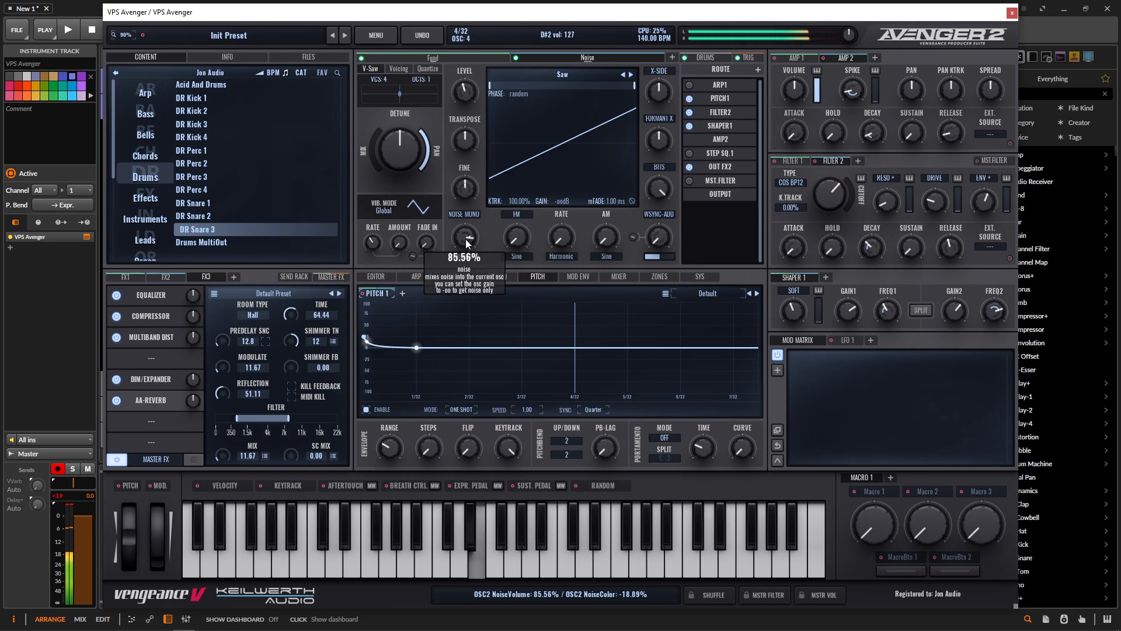
{"action": "mouse_move", "coordinate": [660, 238]}
{"action": "left_mouse_down"}
{"action": "mouse_move", "coordinate": [658, 205]}
{"action": "mouse_move", "coordinate": [664, 258]}
{"action": "left_mouse_up"}
{"action": "left_click", "coordinate": [478, 57]}
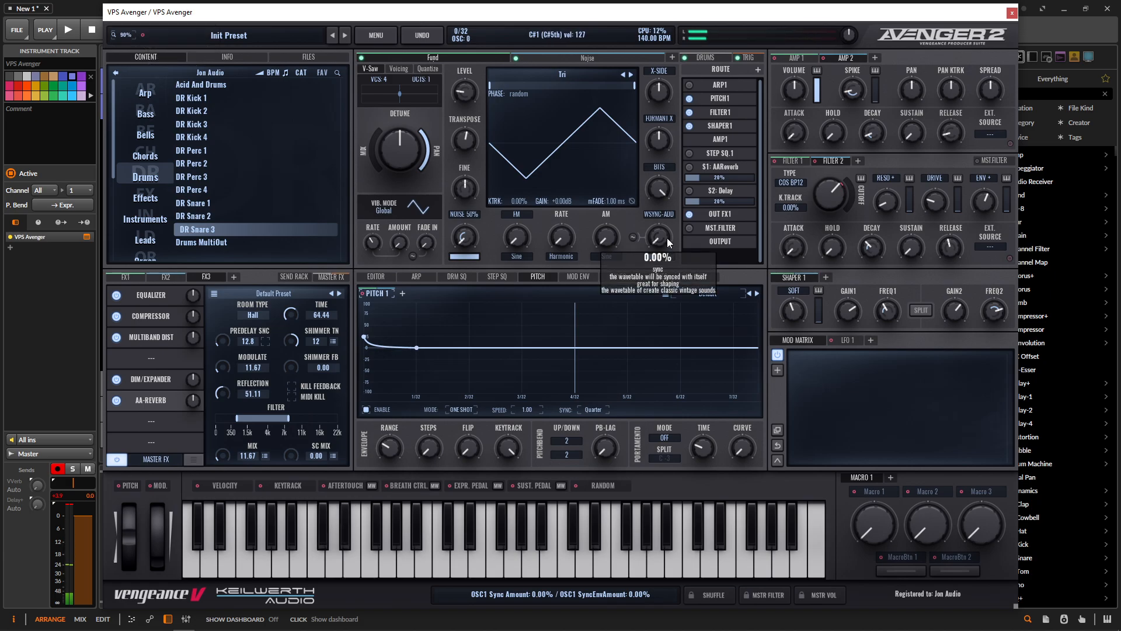
- Start project playback while playing the snare and stop it again
{"action": "mouse_move", "coordinate": [655, 93]}
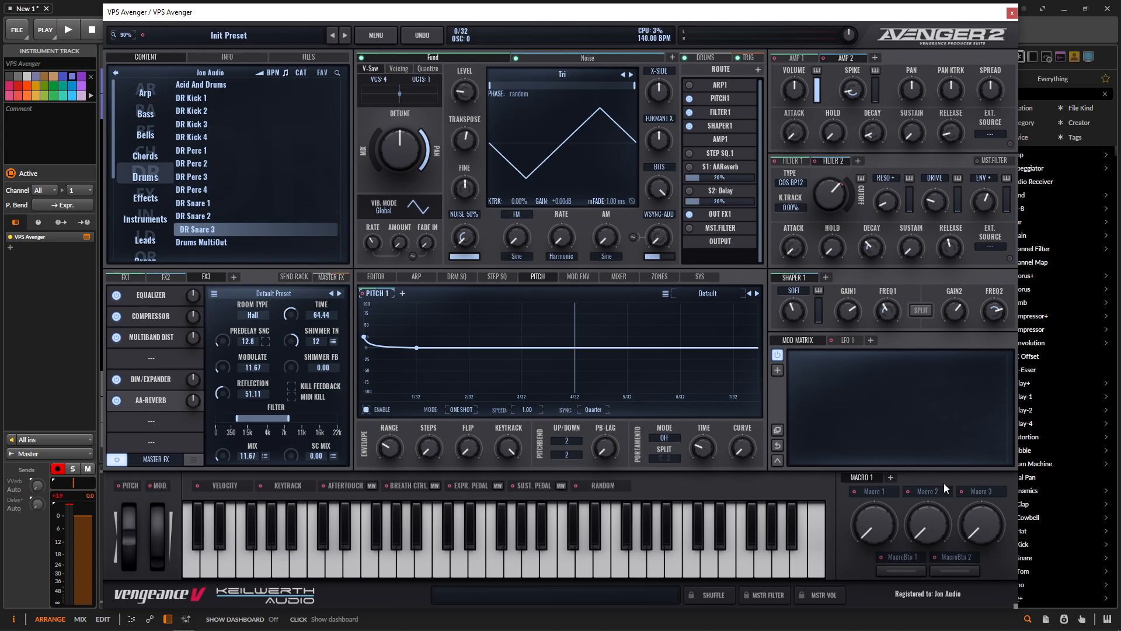
{"action": "mouse_move", "coordinate": [872, 520]}
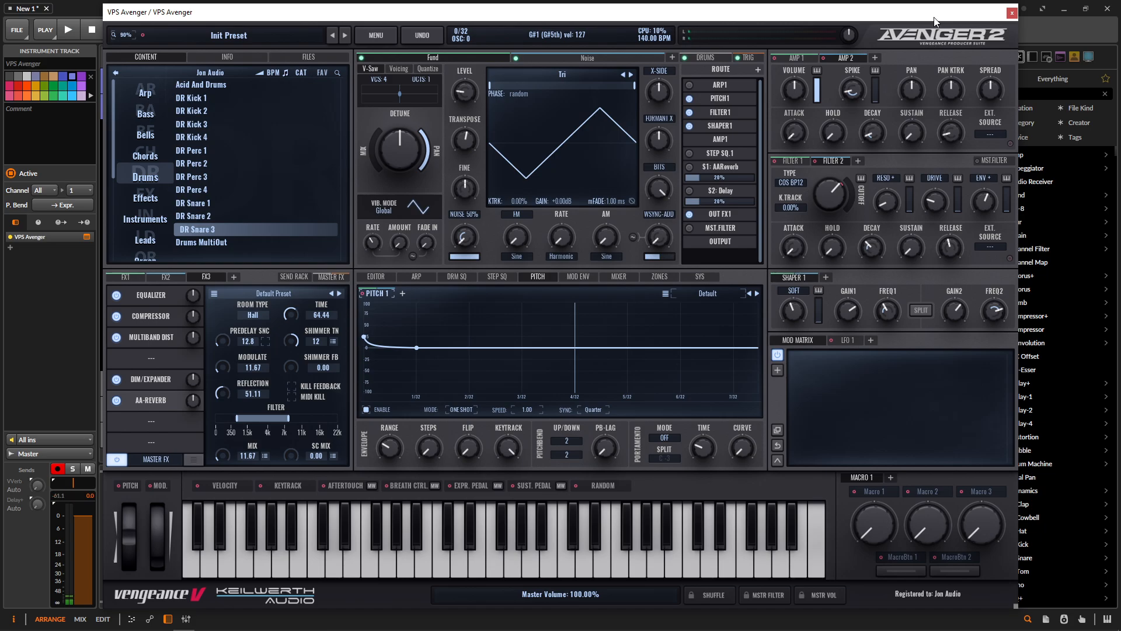
{"action": "key", "text": "space"}
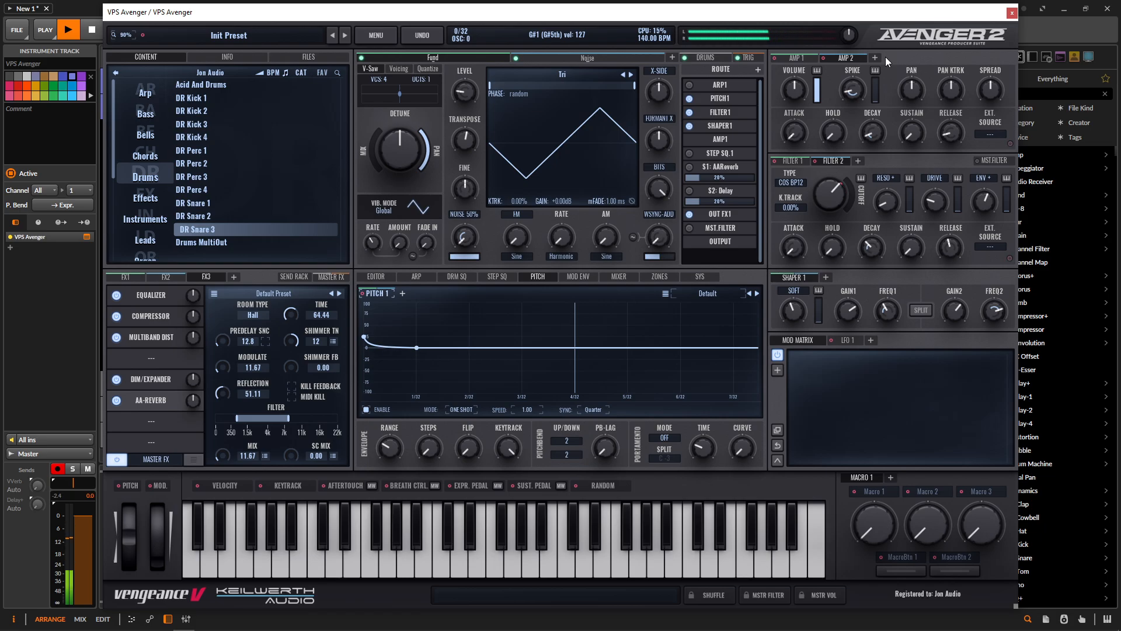
{"action": "key", "text": "space"}
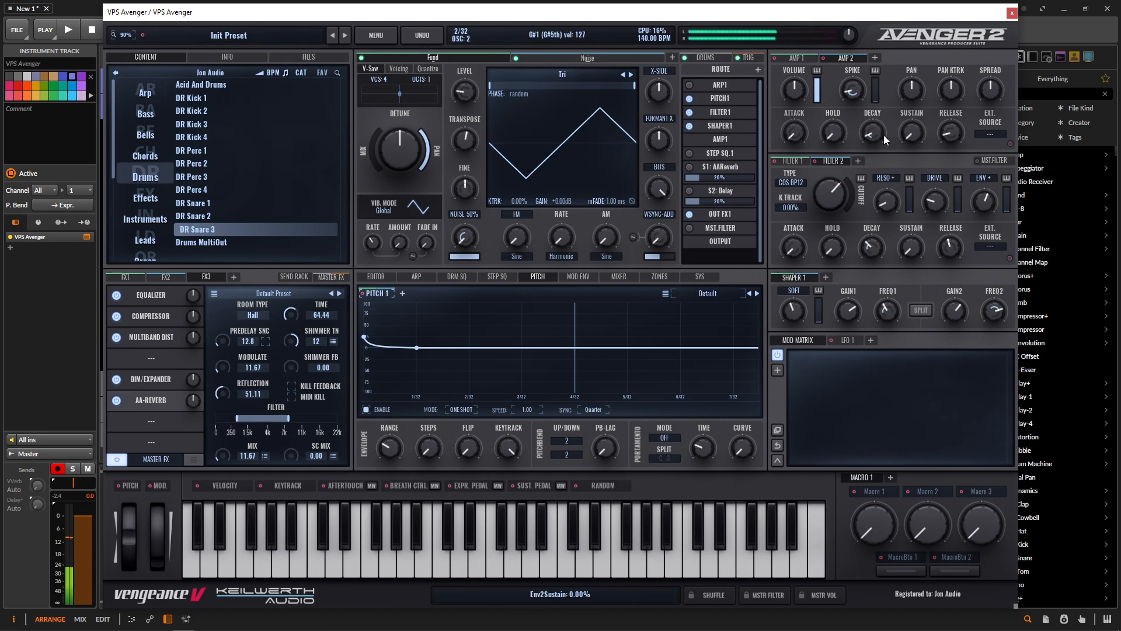
- Balance the two amp envelopes by setting Amp 1's decay to about 735.48 ms and Amp 2's to about 457.70 ms
{"action": "left_click", "coordinate": [803, 58]}
{"action": "mouse_move", "coordinate": [860, 123]}
{"action": "left_mouse_down"}
{"action": "mouse_move", "coordinate": [874, 103]}
{"action": "mouse_move", "coordinate": [875, 135]}
{"action": "left_mouse_up"}
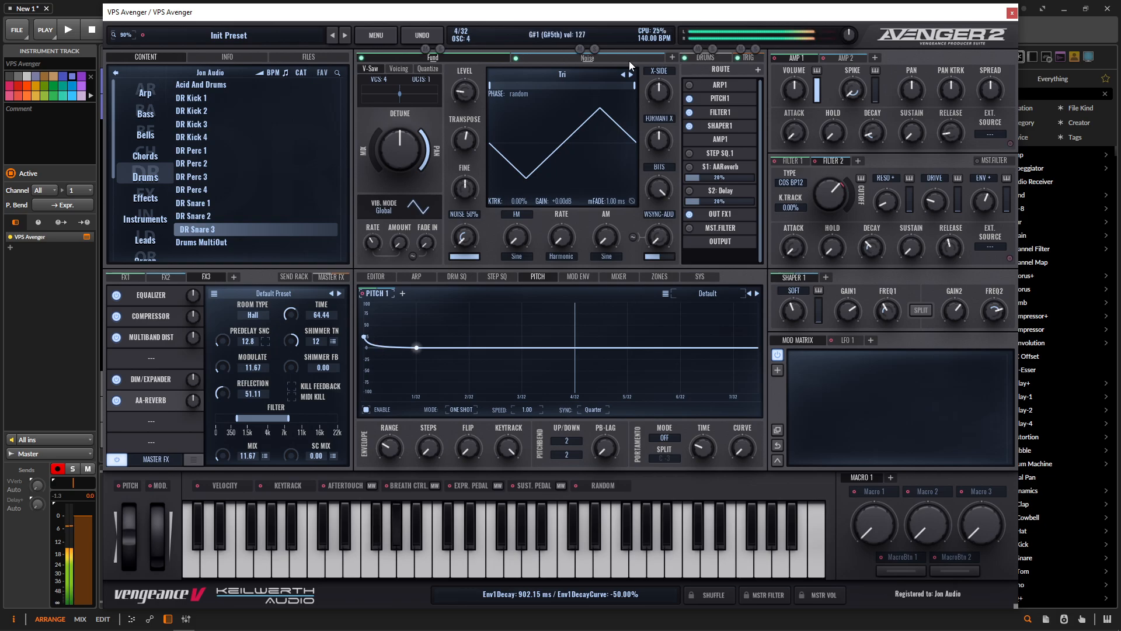
{"action": "mouse_move", "coordinate": [877, 139]}
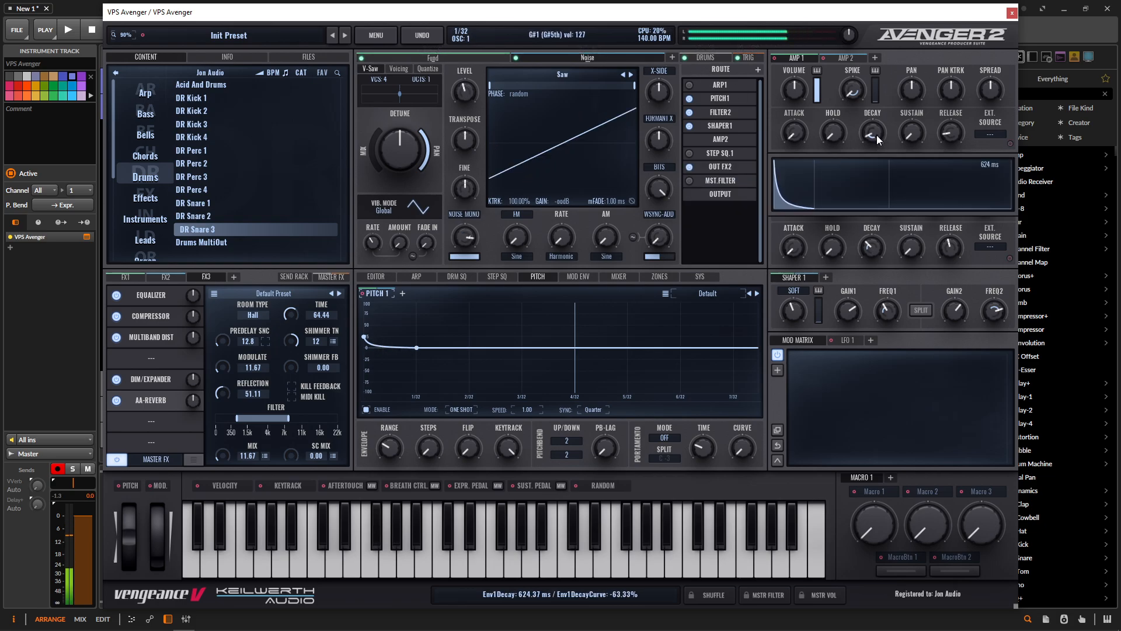
{"action": "left_click", "coordinate": [846, 57]}
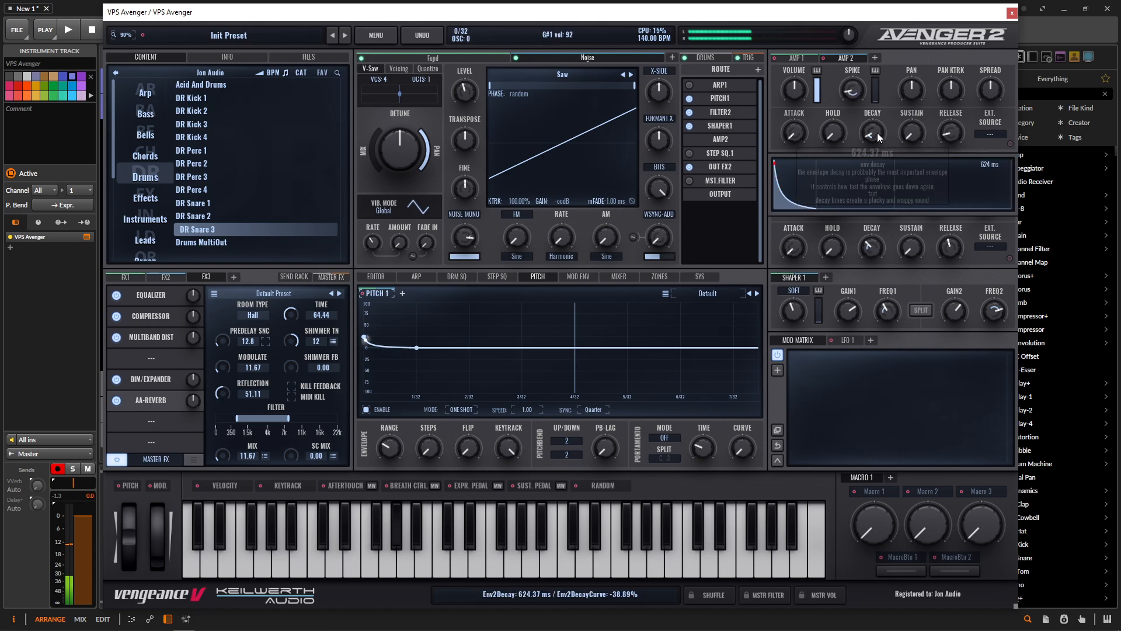
{"action": "mouse_move", "coordinate": [878, 134]}
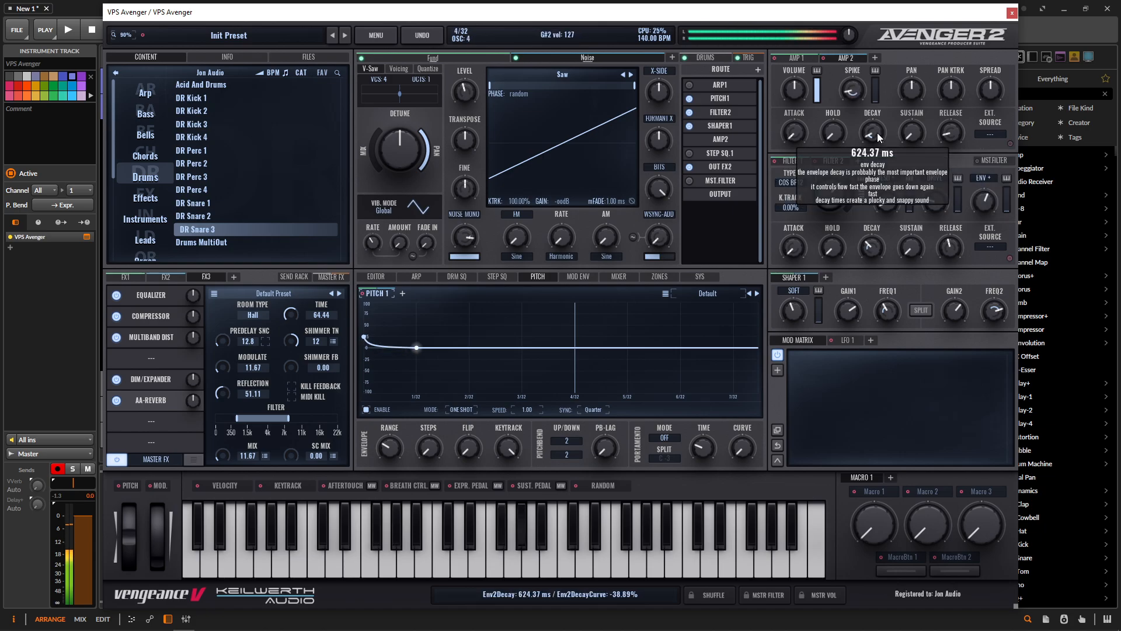
{"action": "left_click", "coordinate": [797, 57]}
{"action": "mouse_move", "coordinate": [875, 132]}
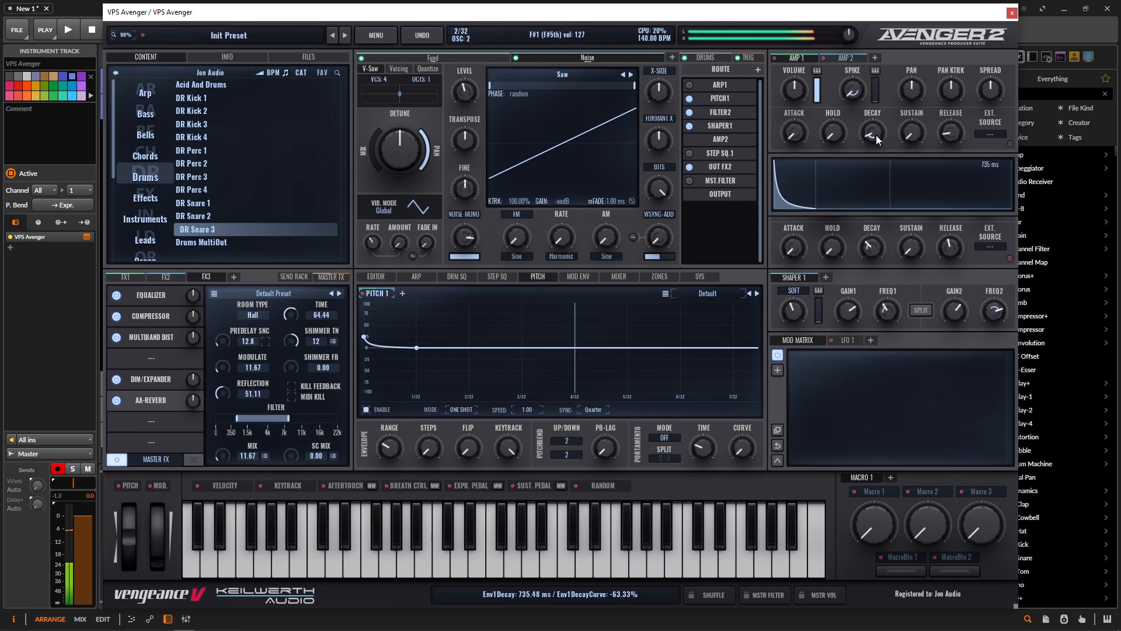
{"action": "left_click", "coordinate": [842, 57]}
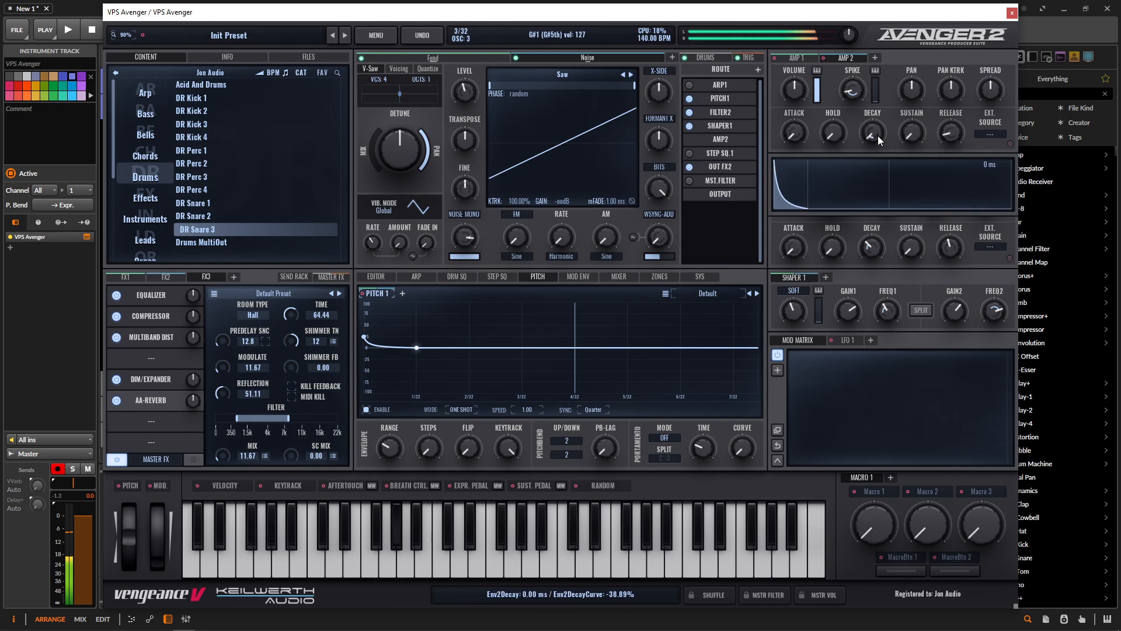
{"action": "left_click_drag", "start_coordinate": [878, 132], "coordinate": [875, 132]}
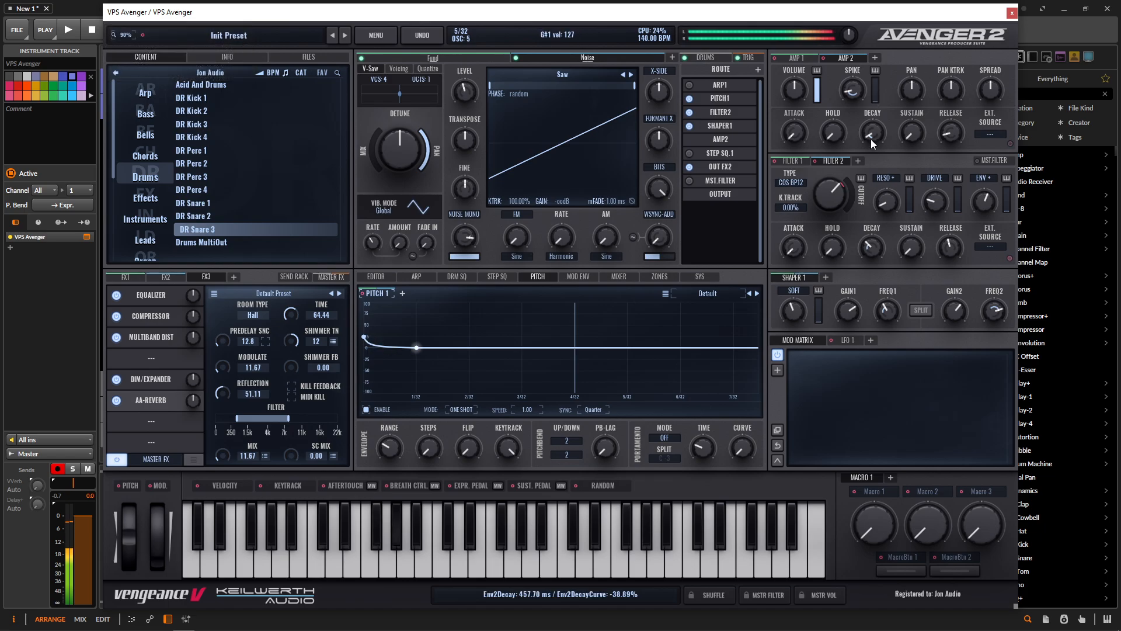
- Open the FX3 equalizer in the large editor and set its first band to 111.8 Hz with a gain of 6.7
{"action": "mouse_move", "coordinate": [859, 88]}
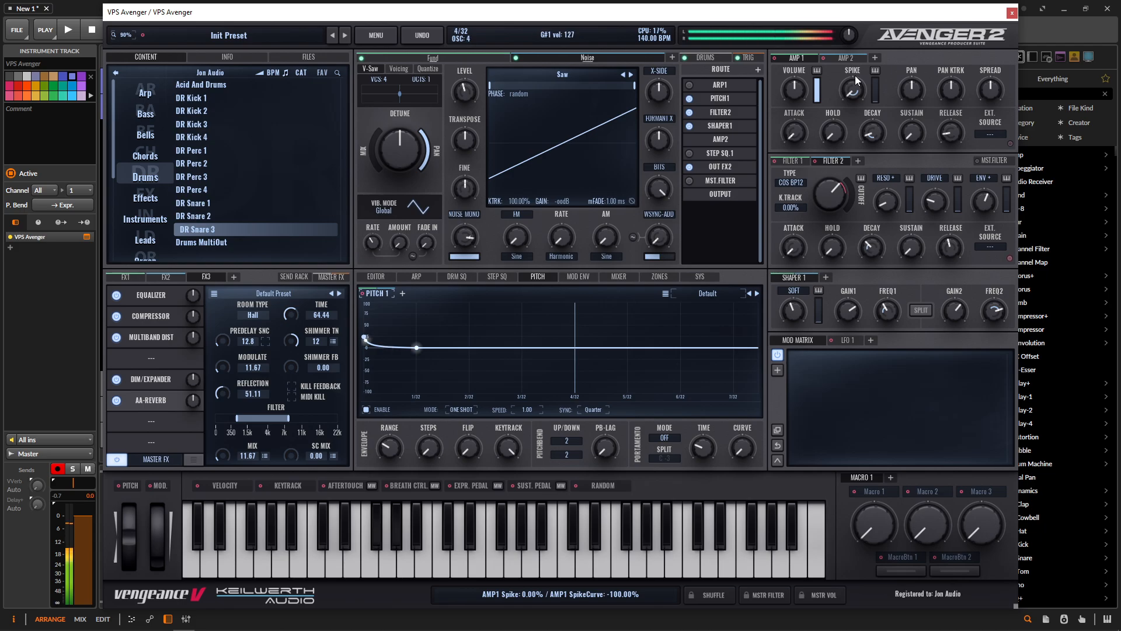
{"action": "left_click", "coordinate": [465, 57]}
{"action": "mouse_move", "coordinate": [465, 94]}
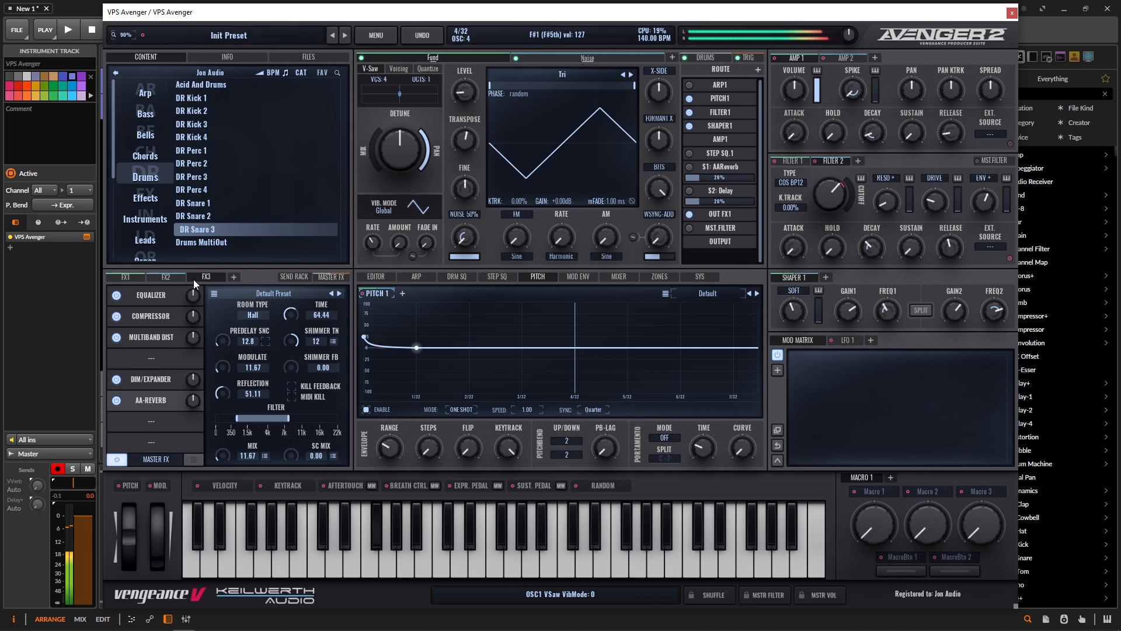
{"action": "left_click", "coordinate": [152, 295]}
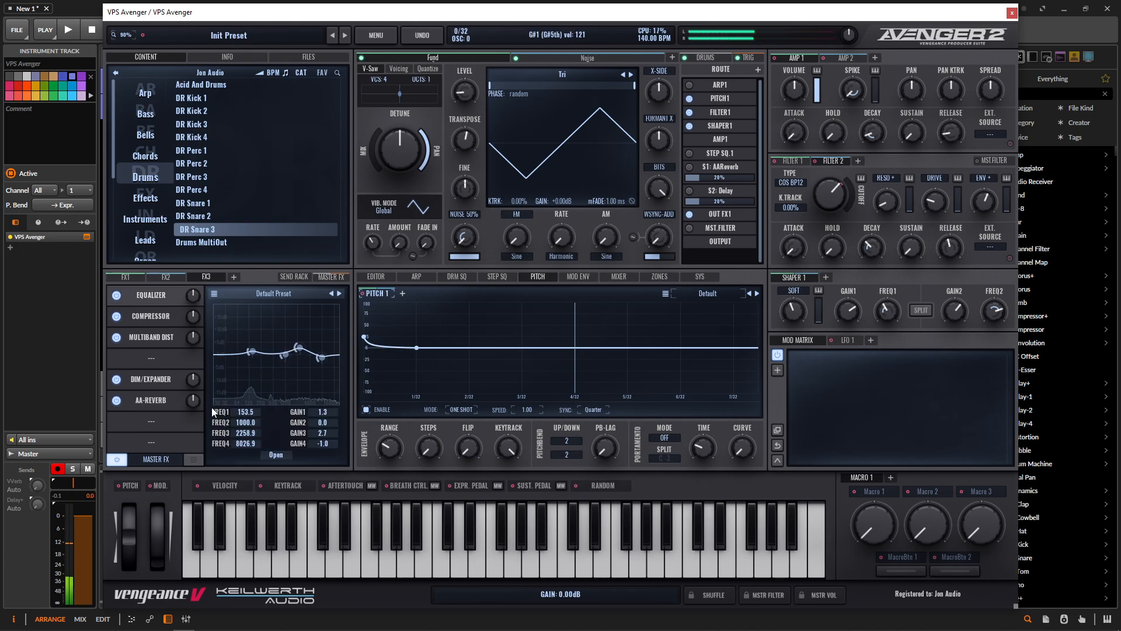
{"action": "left_click", "coordinate": [276, 455]}
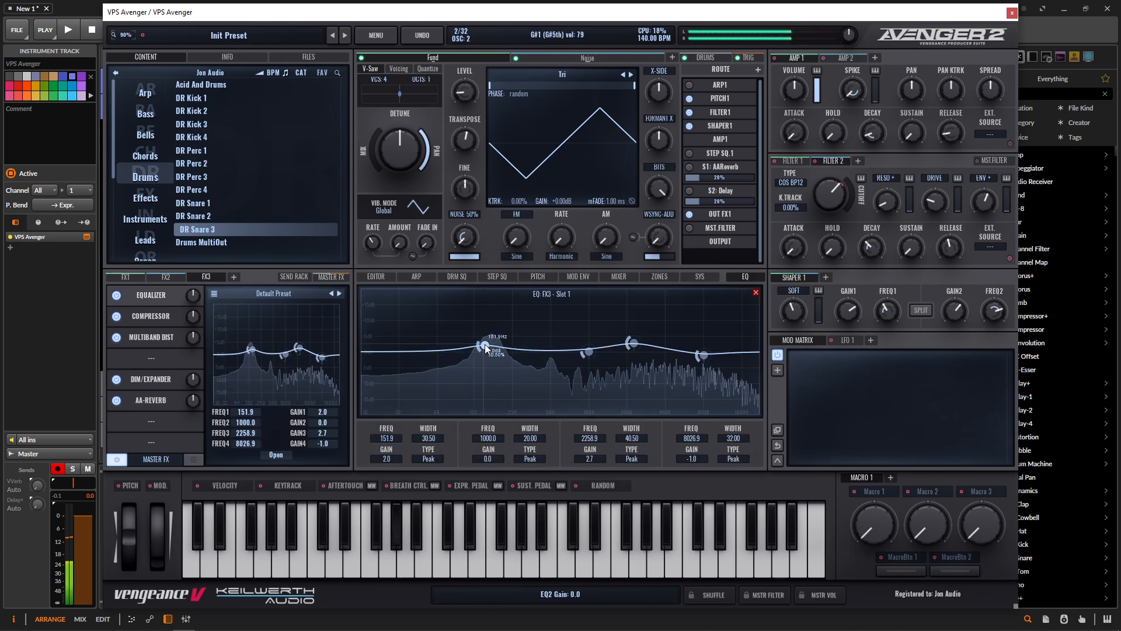
{"action": "mouse_move", "coordinate": [485, 346]}
{"action": "left_mouse_down"}
{"action": "mouse_move", "coordinate": [465, 342]}
{"action": "mouse_move", "coordinate": [499, 339]}
{"action": "mouse_move", "coordinate": [467, 333]}
{"action": "left_mouse_up"}
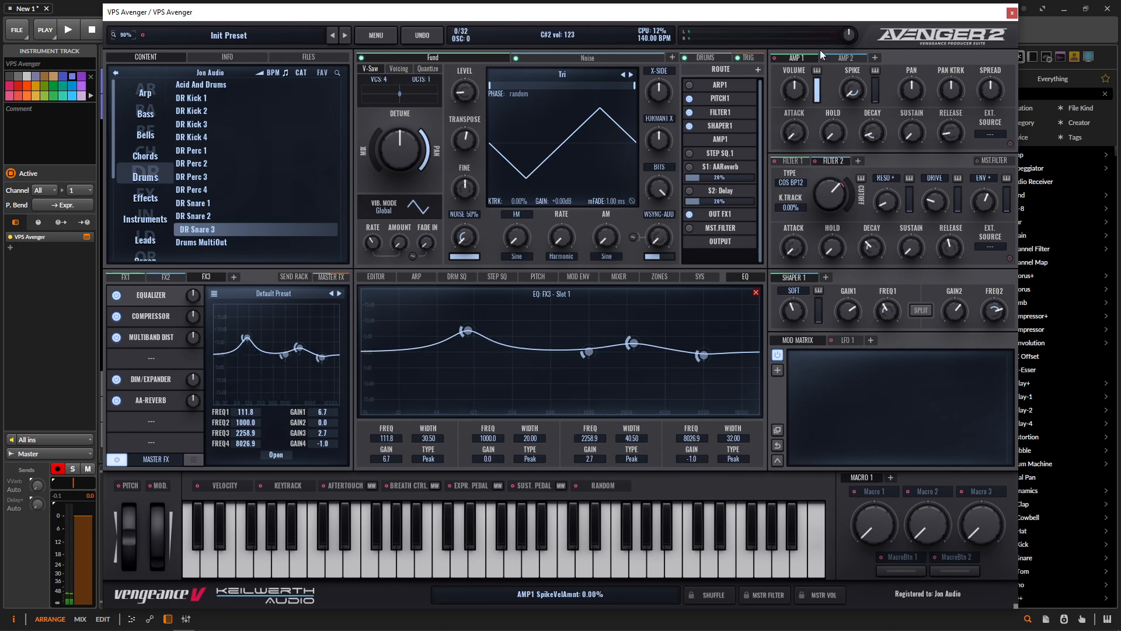
- Try Amp 2's decay at about 2013.26 ms and shorten it again
{"action": "left_click", "coordinate": [840, 57]}
{"action": "mouse_move", "coordinate": [881, 117]}
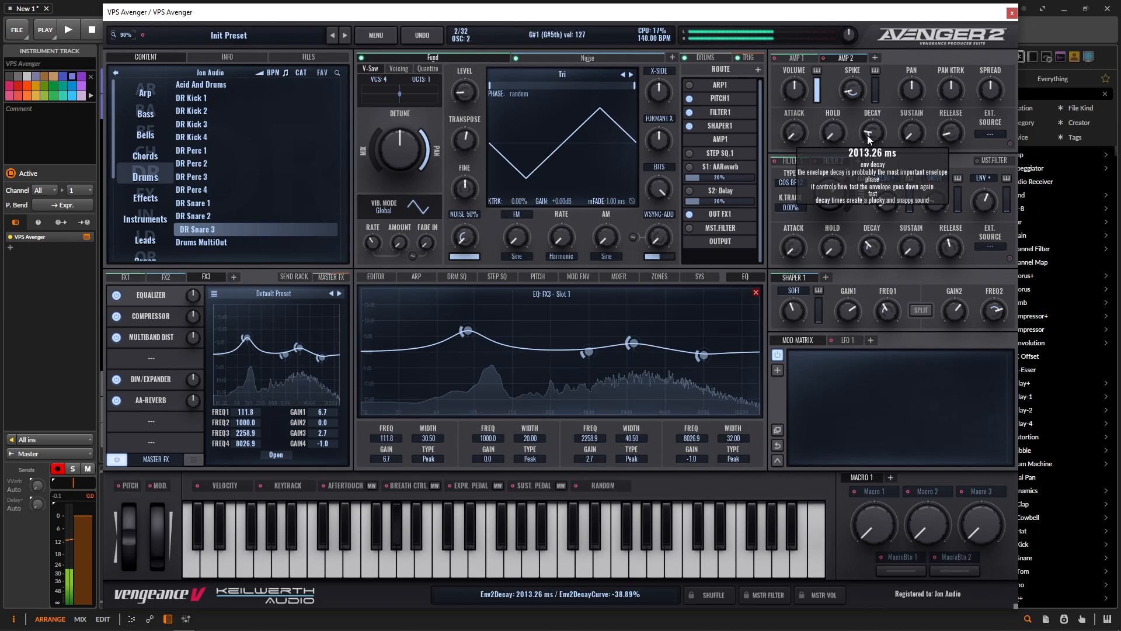
{"action": "mouse_move", "coordinate": [875, 132]}
{"action": "left_mouse_down"}
{"action": "mouse_move", "coordinate": [876, 151]}
{"action": "mouse_move", "coordinate": [876, 139]}
{"action": "left_mouse_up"}
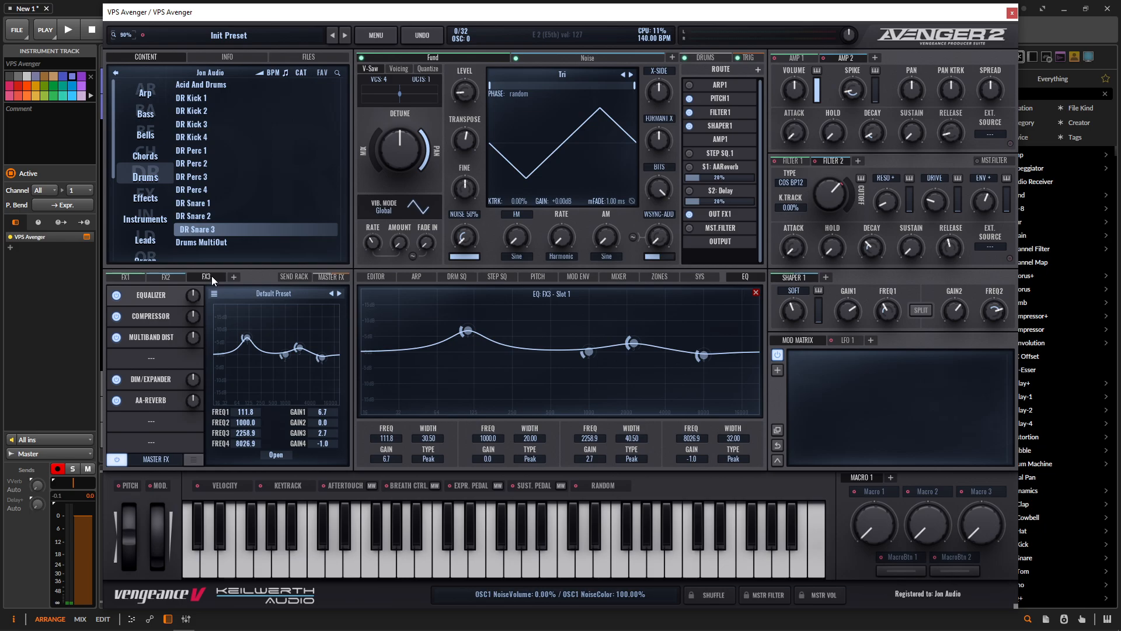
- Look through the effects available for the second Master FX slot without adding one, and reopen Amp 1
{"action": "left_click", "coordinate": [319, 279]}
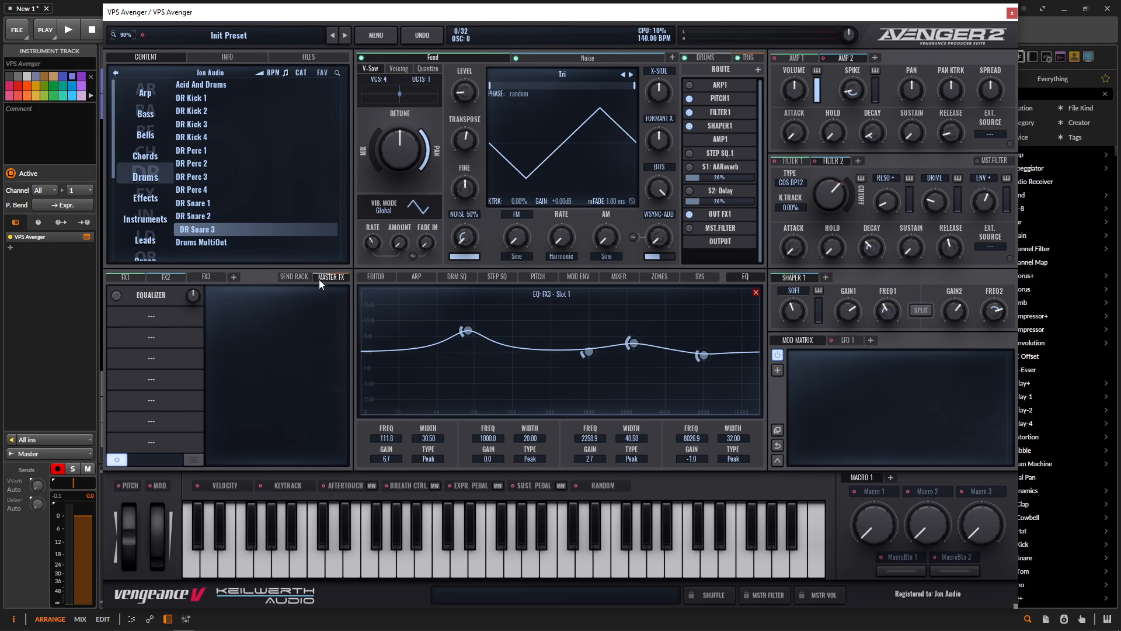
{"action": "left_click", "coordinate": [154, 318]}
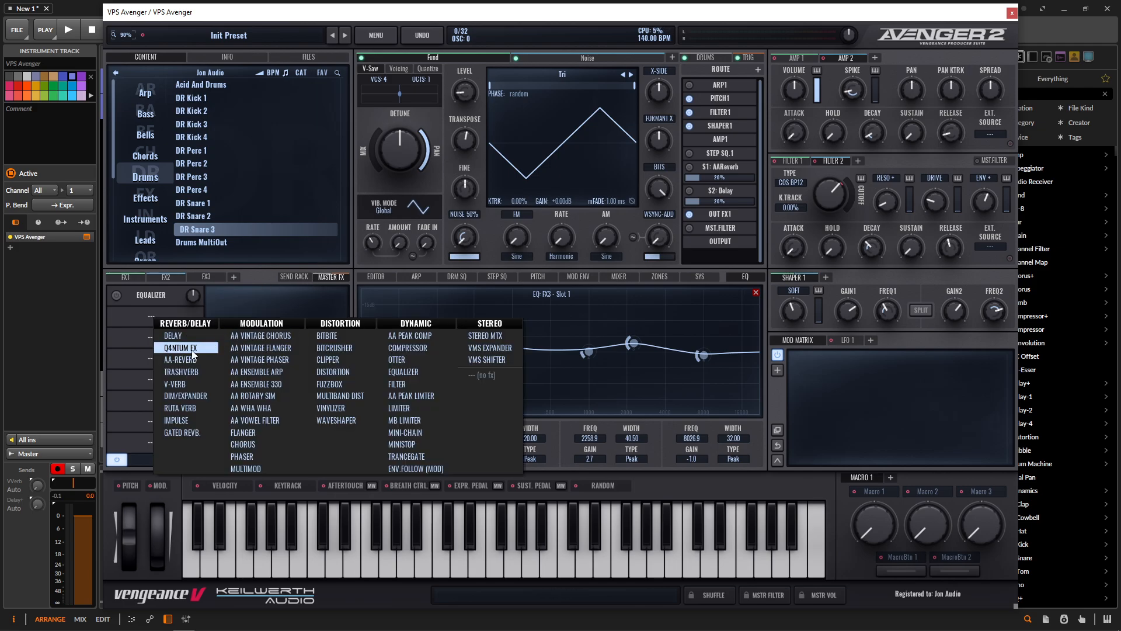
{"action": "left_click", "coordinate": [131, 324]}
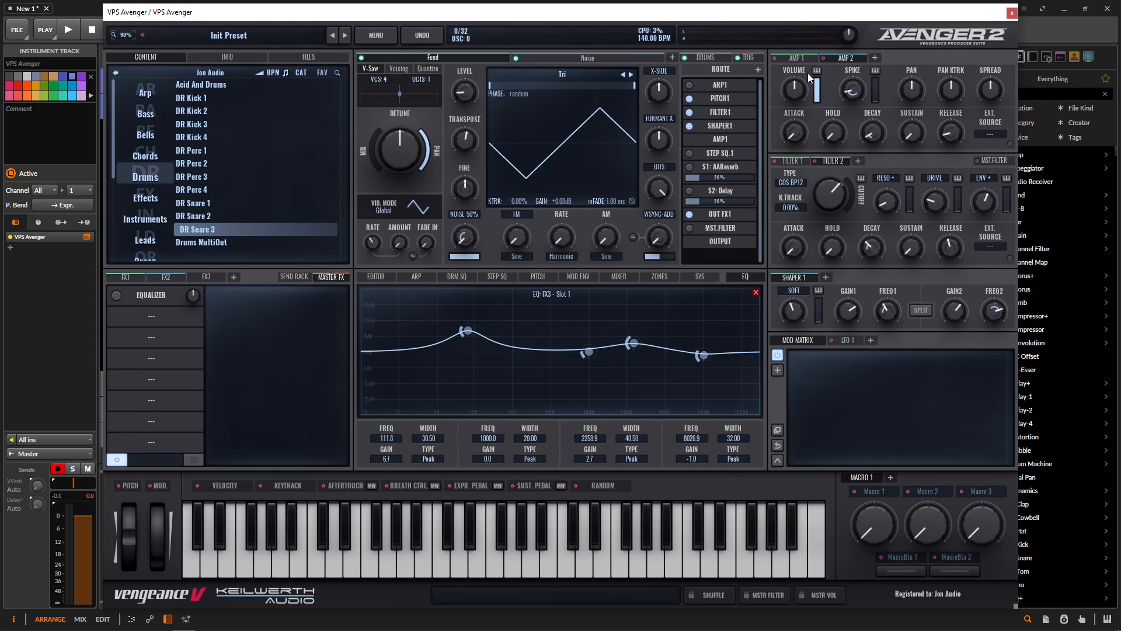
{"action": "left_click", "coordinate": [811, 55]}
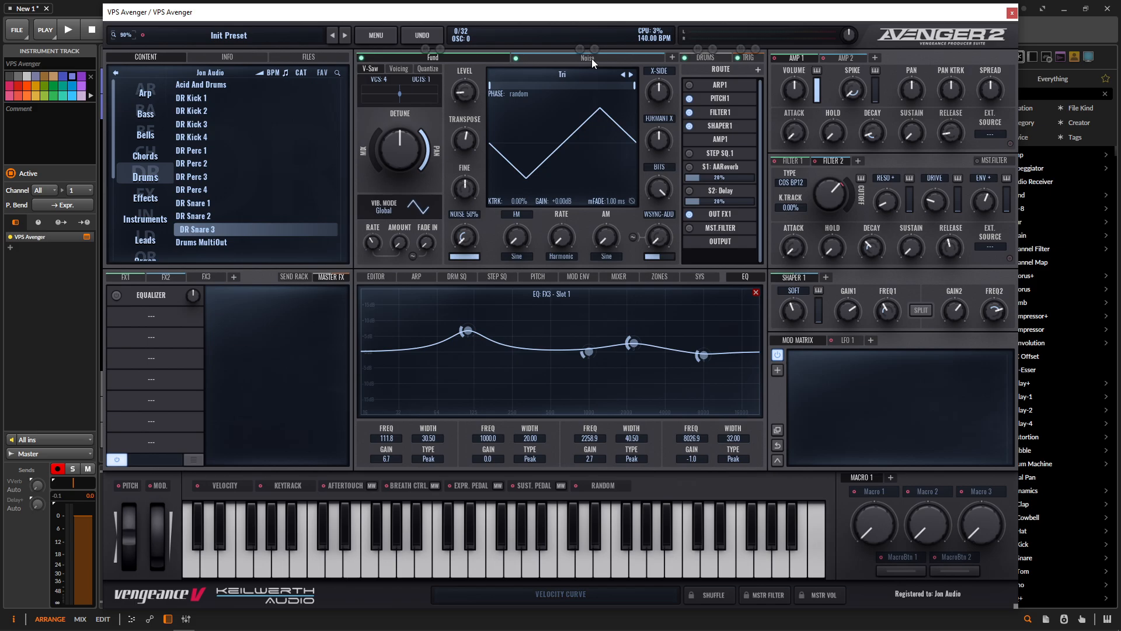